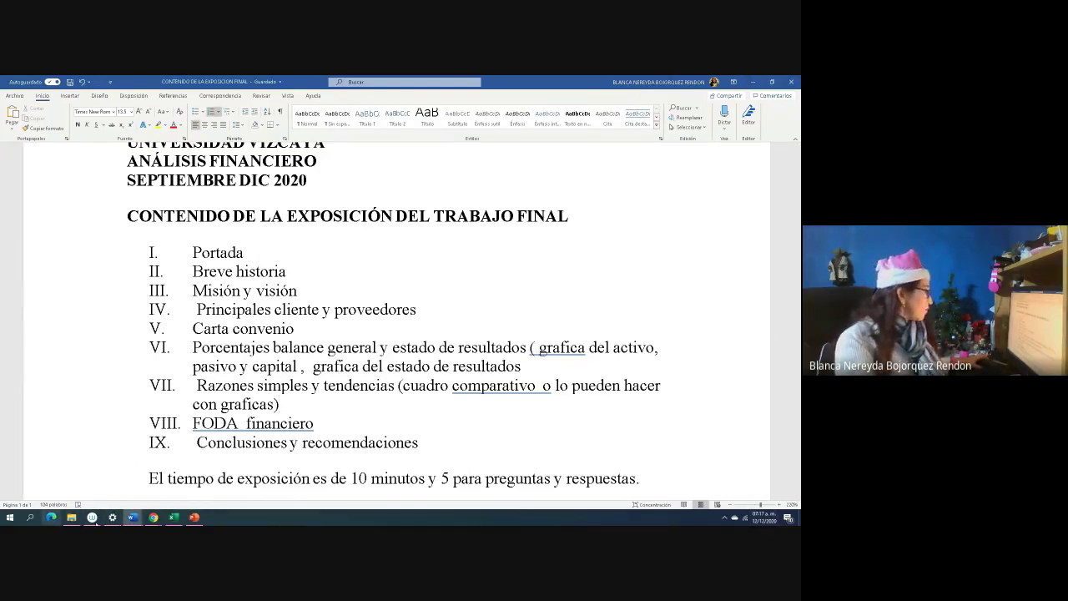
- Switch to the Bimbo financial analysis workbook in Excel and enlarge the metodo dupont sheet to 150%
click(174, 519)
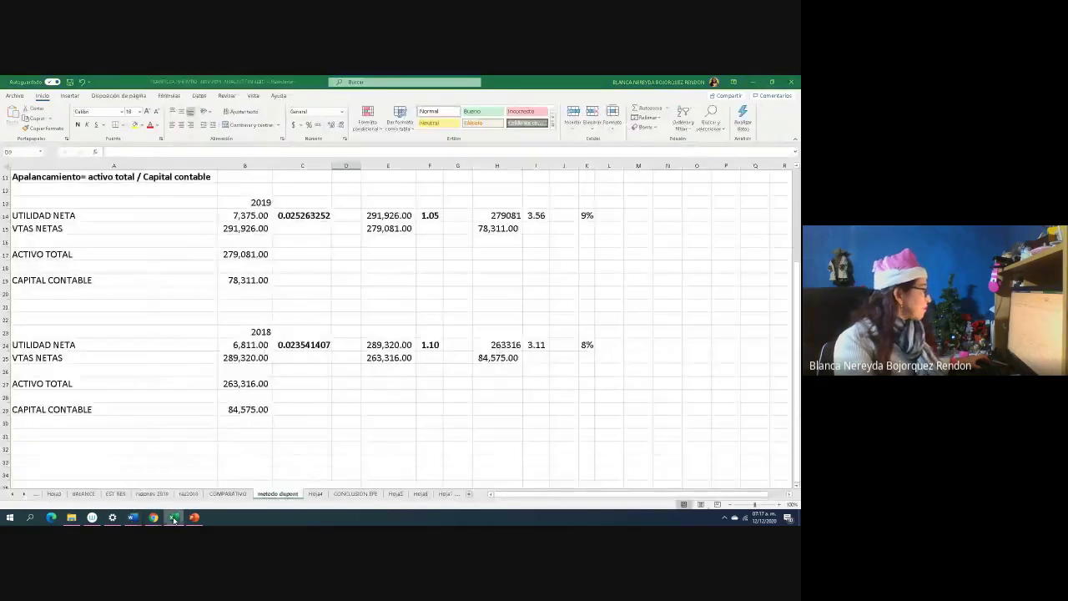
scroll(291, 394, up, 3)
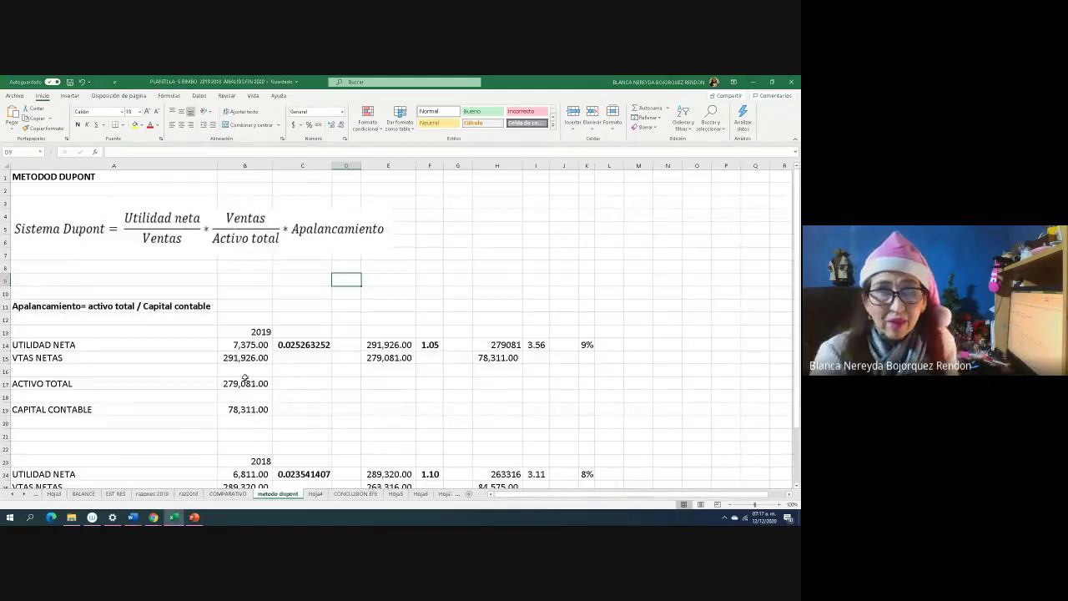
click(778, 504)
click(779, 504)
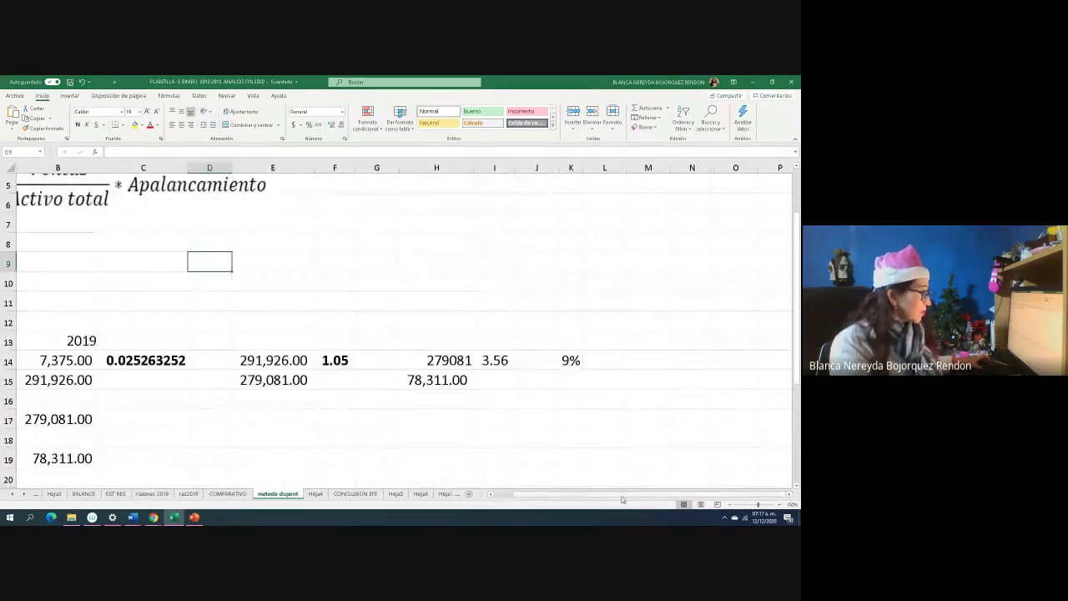
scroll(310, 434, left, 3)
scroll(309, 434, up, 2)
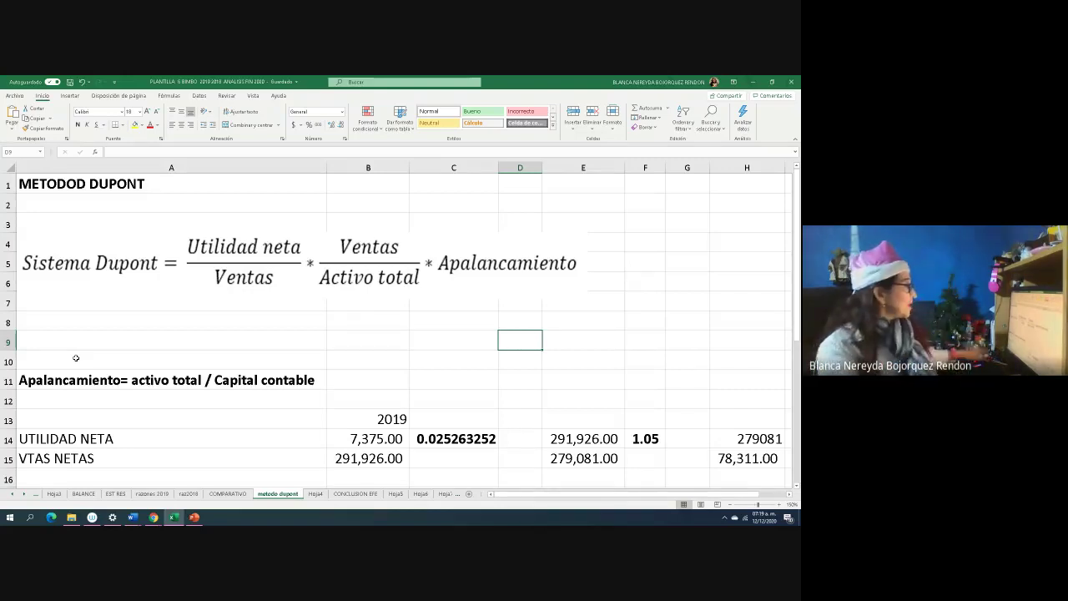
- Clear the existing 2019 figures and calculations in B13:N19, keeping the row labels in column A
scroll(142, 412, down, 3)
scroll(235, 403, down, 2)
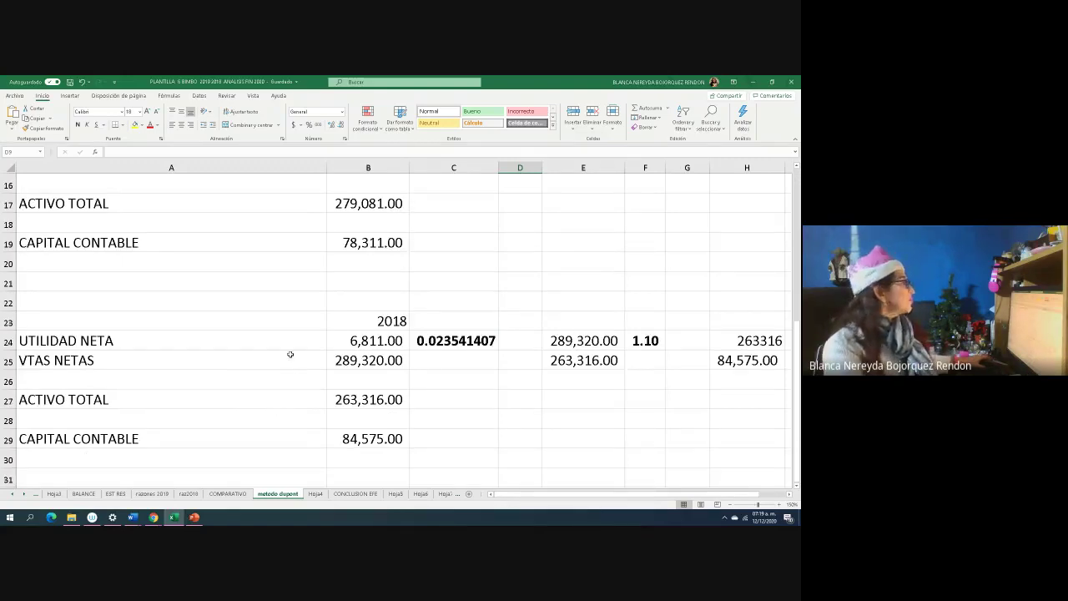
scroll(292, 356, up, 3)
drag(354, 322, 675, 436)
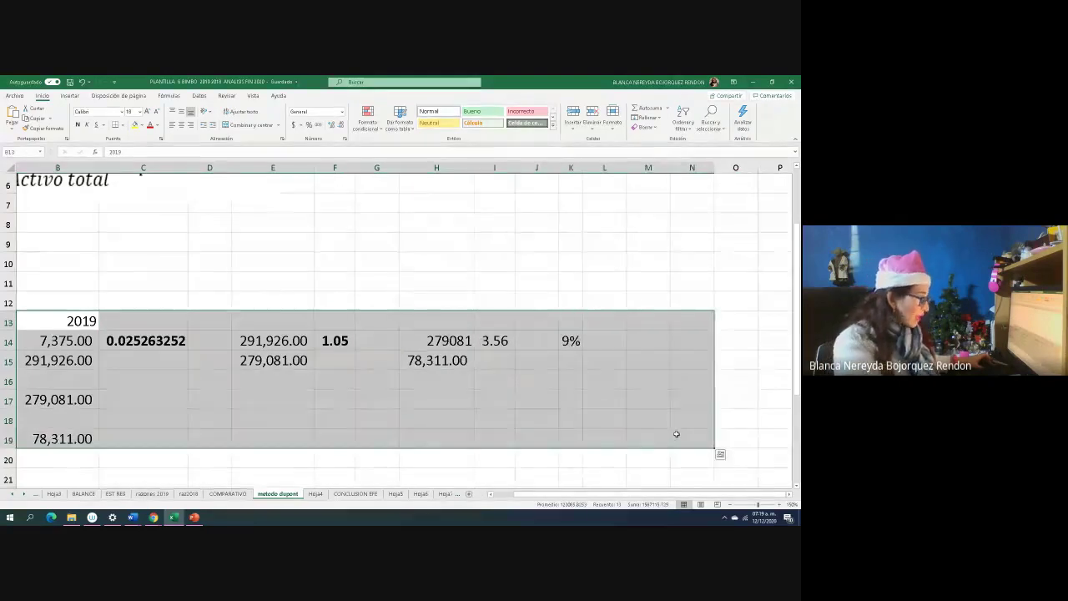
key(Delete)
key(Left)
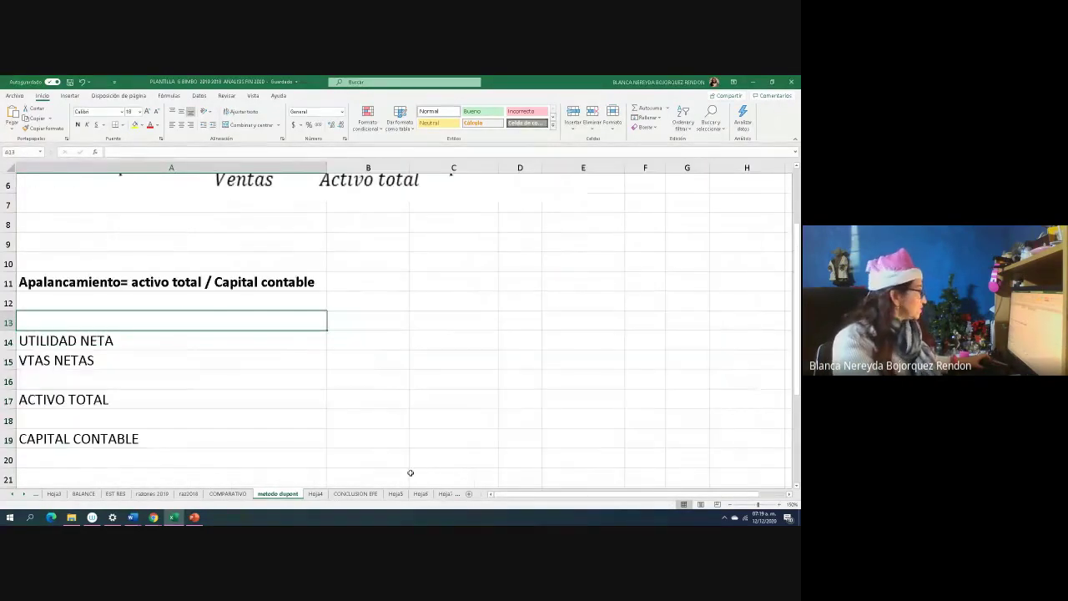
- Enter 2019 as the year heading in cell B13, above the UTILIDAD NETA row
scroll(377, 367, up, 2)
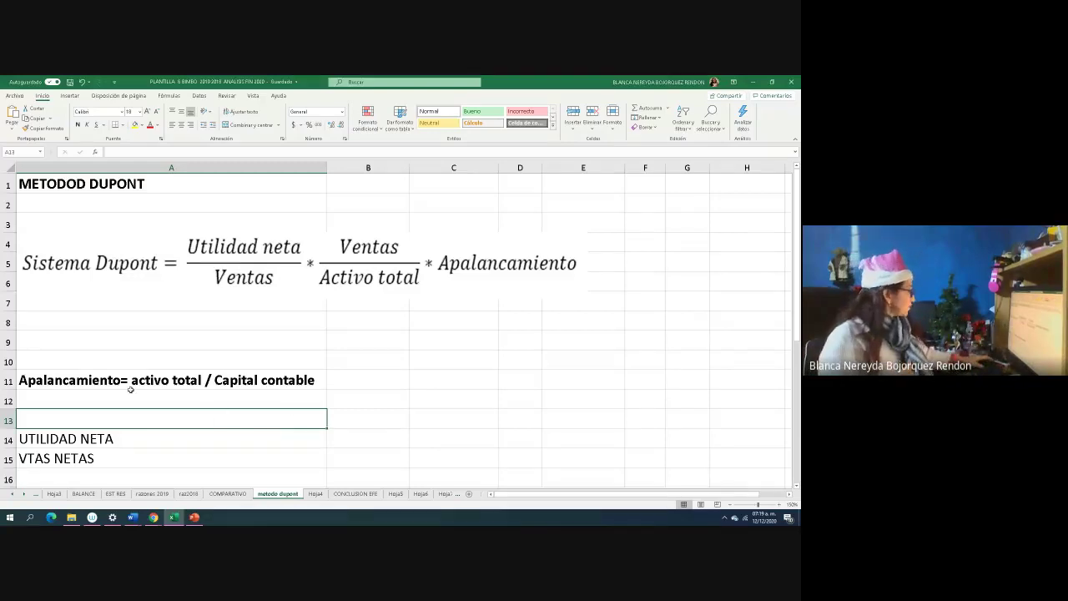
scroll(127, 389, down, 2)
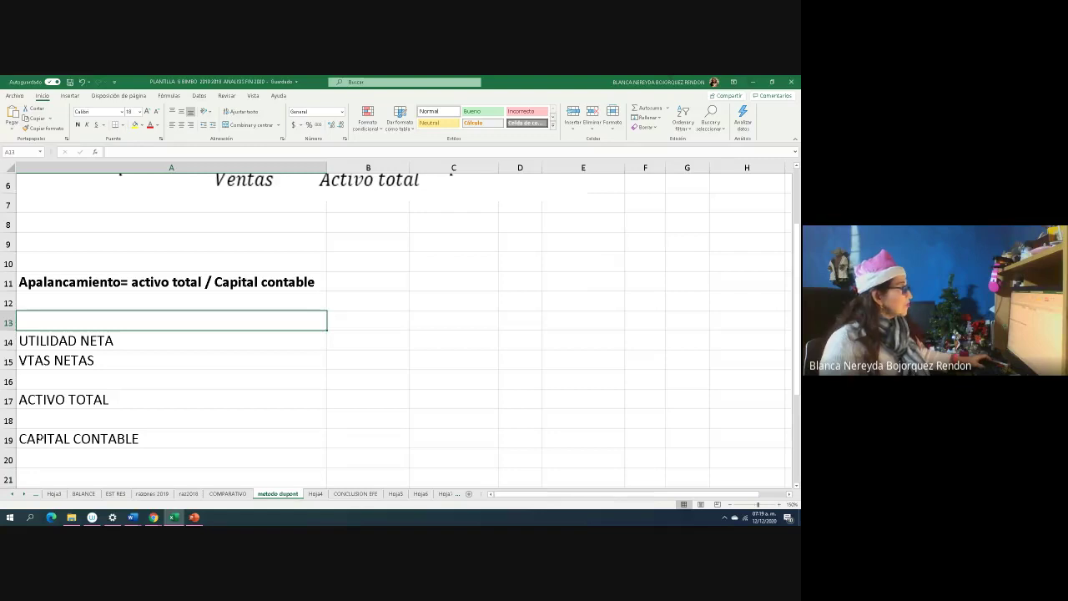
click(347, 318)
text(2019)
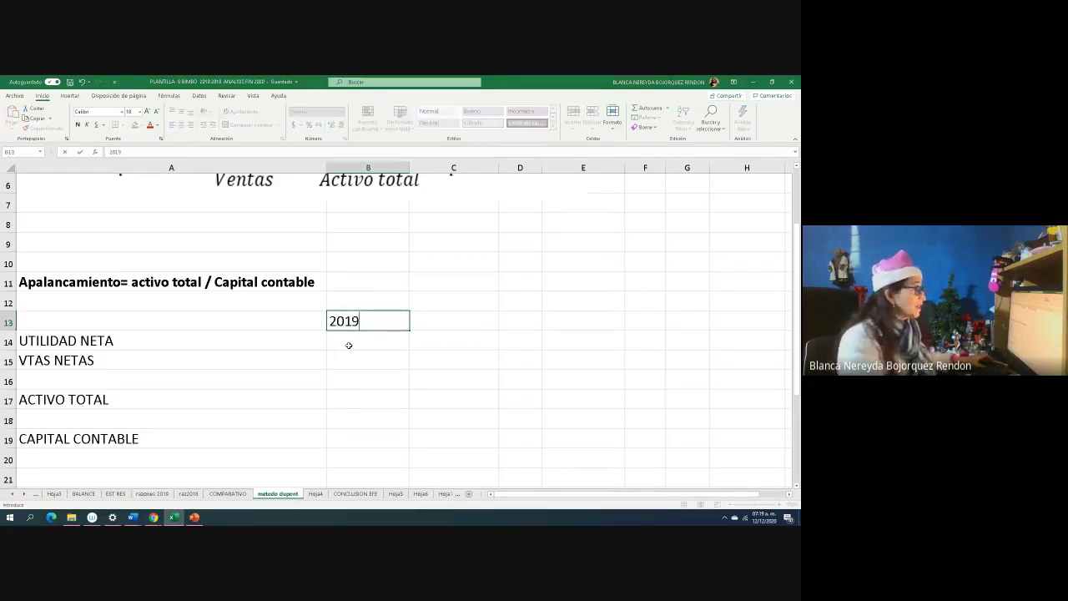
key(Return)
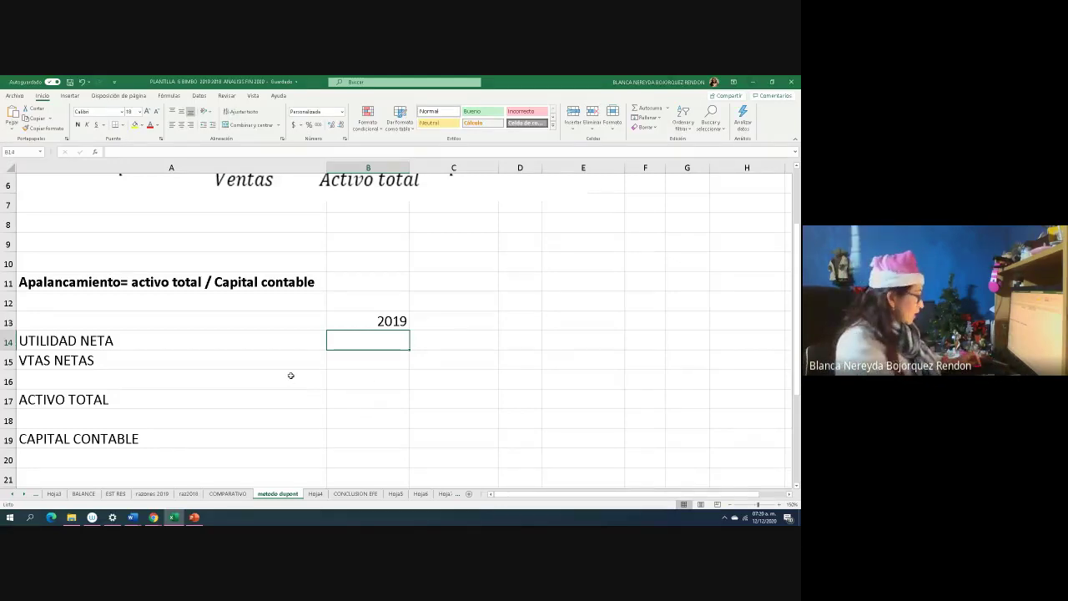
- Link UTILIDAD NETA in B14 to the 2019 Utilidad neta Consolidada in cell B24 of the EST RES sheet
text(=)
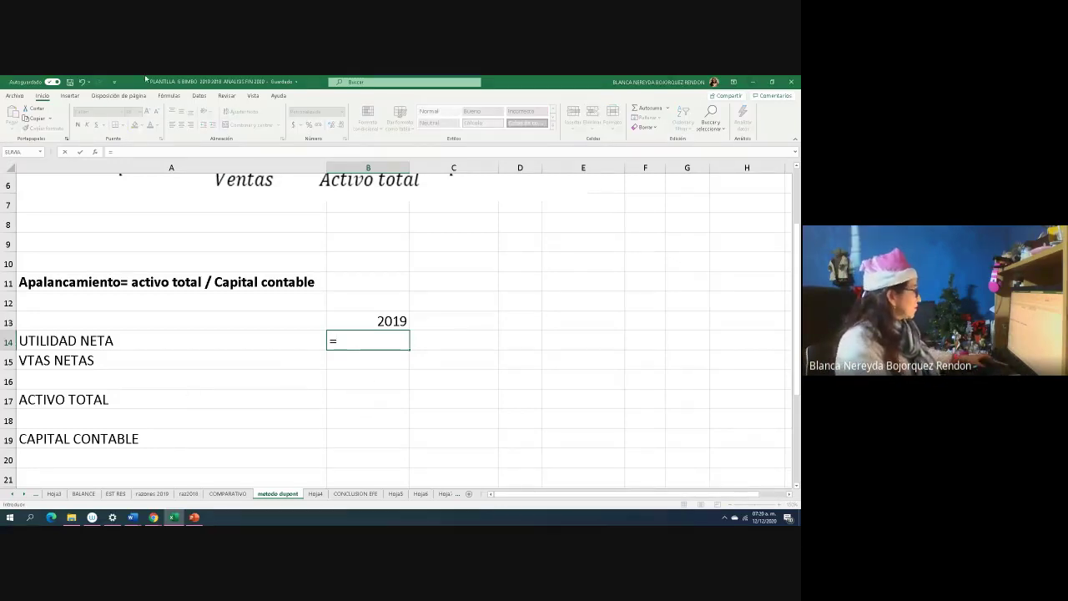
click(116, 494)
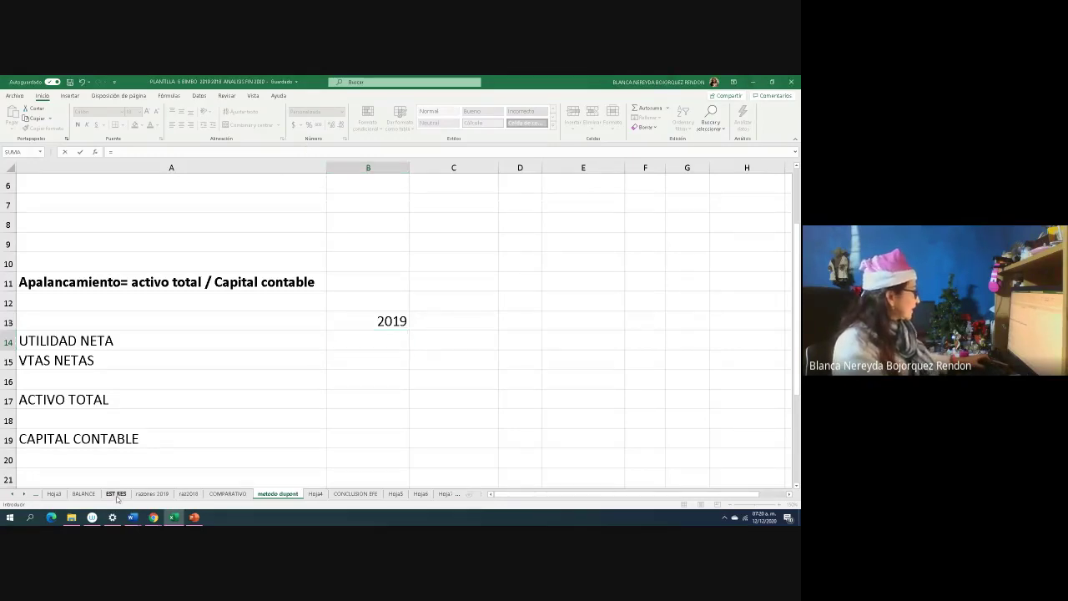
scroll(233, 397, down, 3)
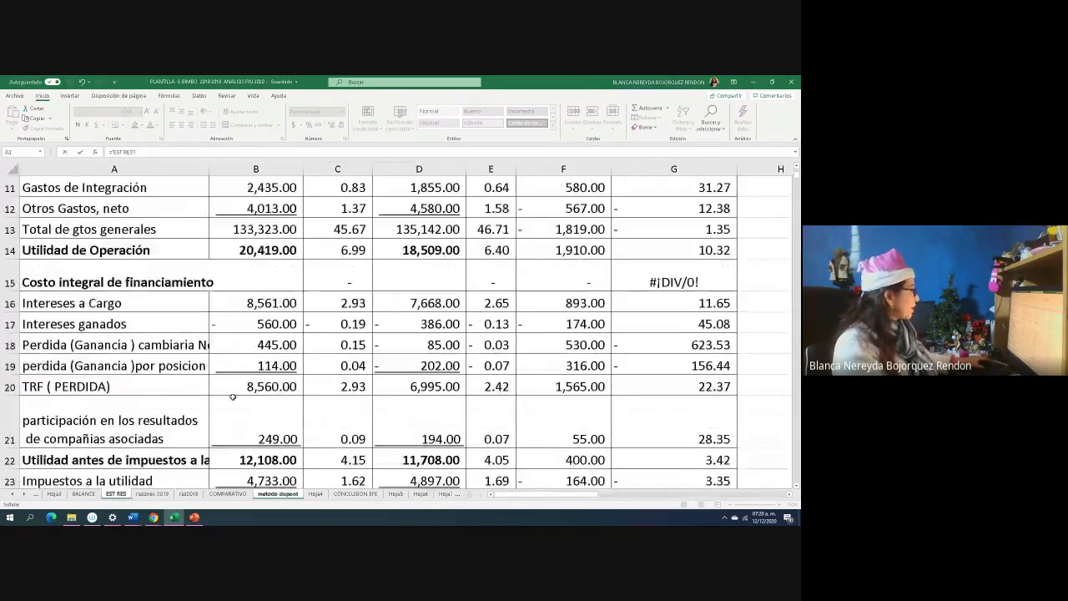
scroll(233, 396, down, 2)
click(257, 402)
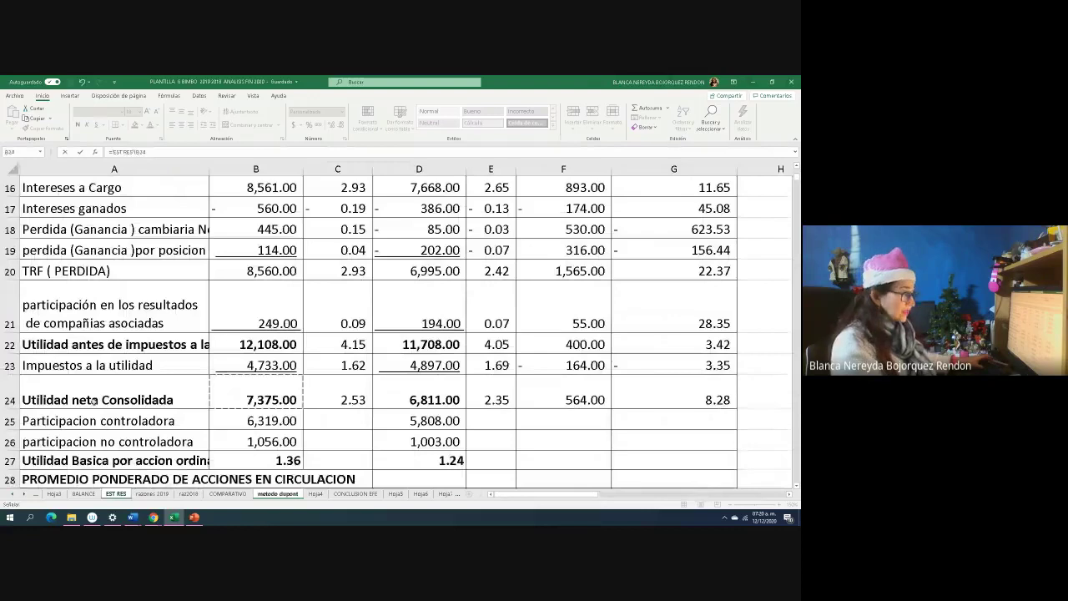
key(Return)
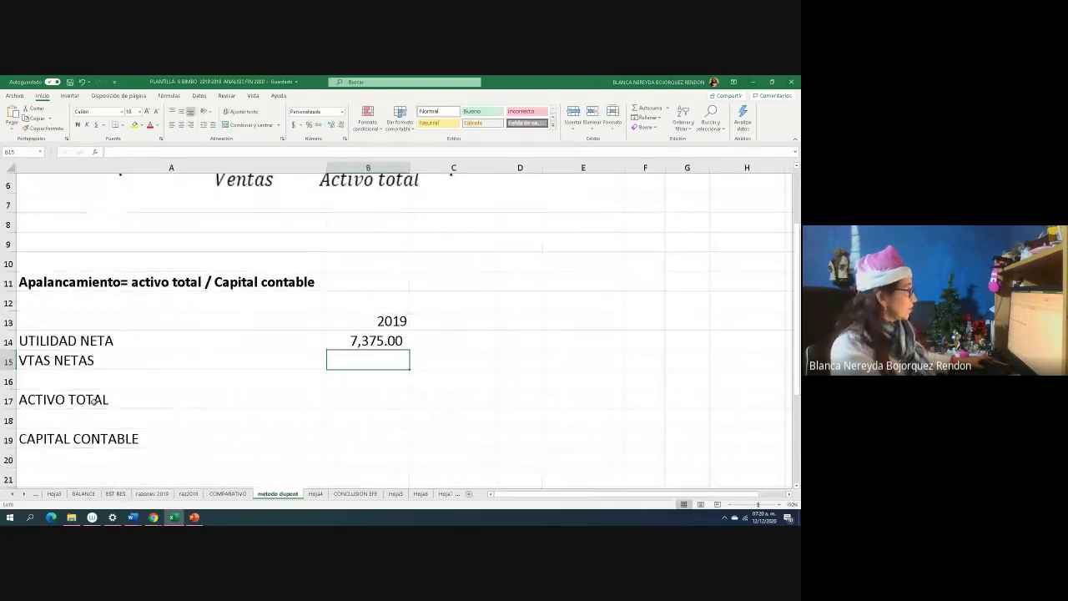
- Link VTAS NETAS in B15 to the 2019 Ventas Netas in cell B5 of the EST RES sheet
text(=)
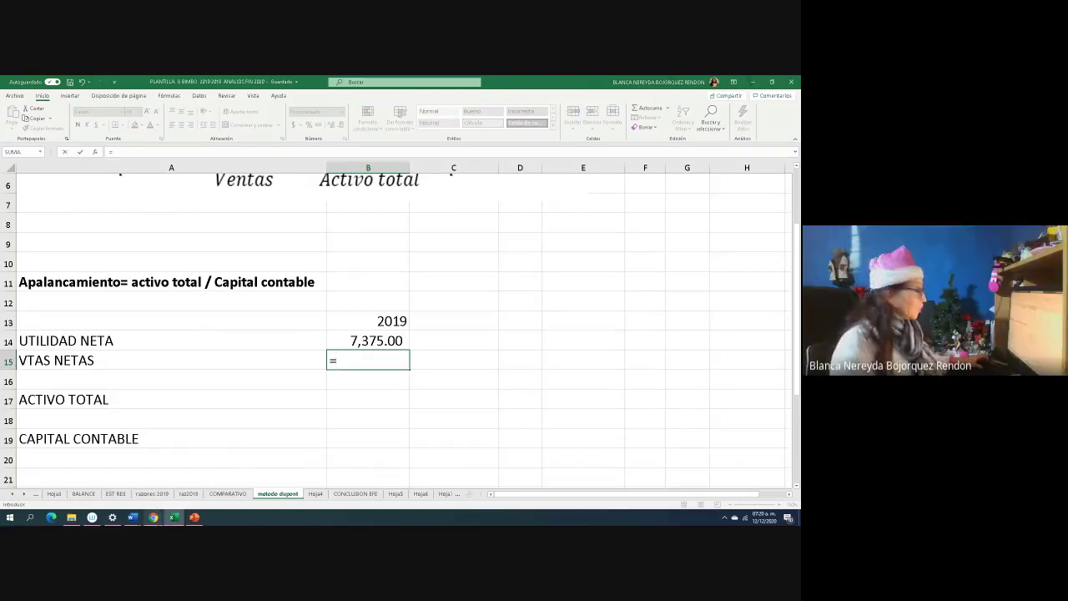
mouse_move(173, 518)
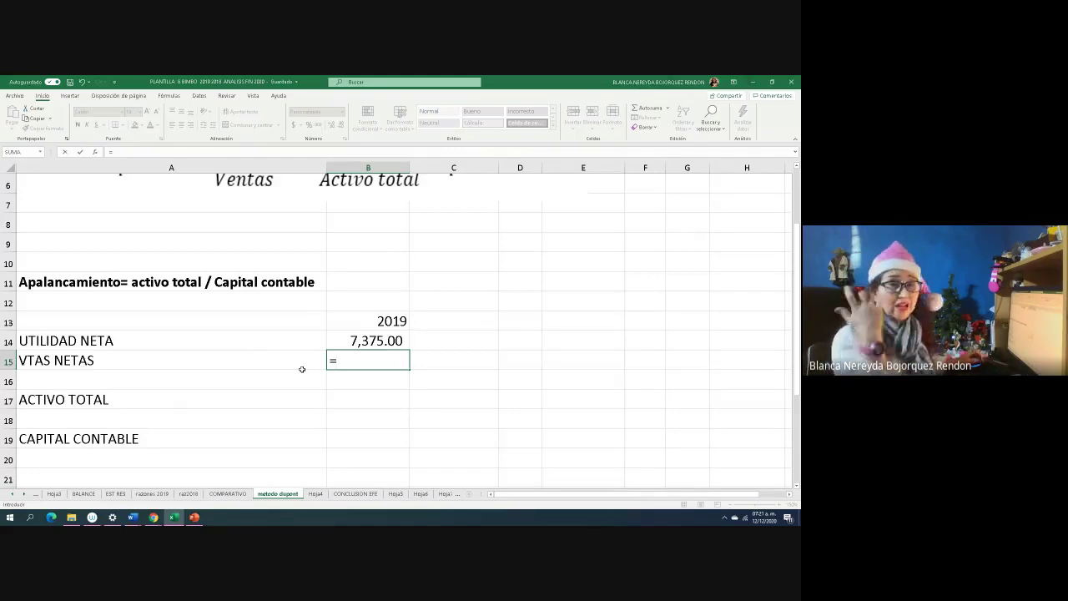
click(114, 496)
click(240, 259)
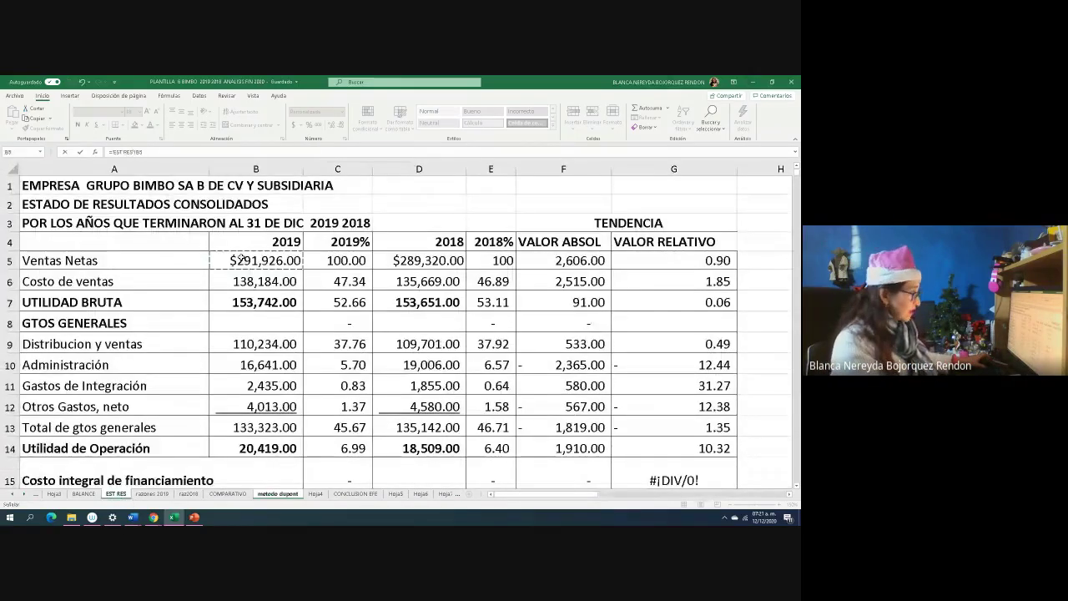
key(Return)
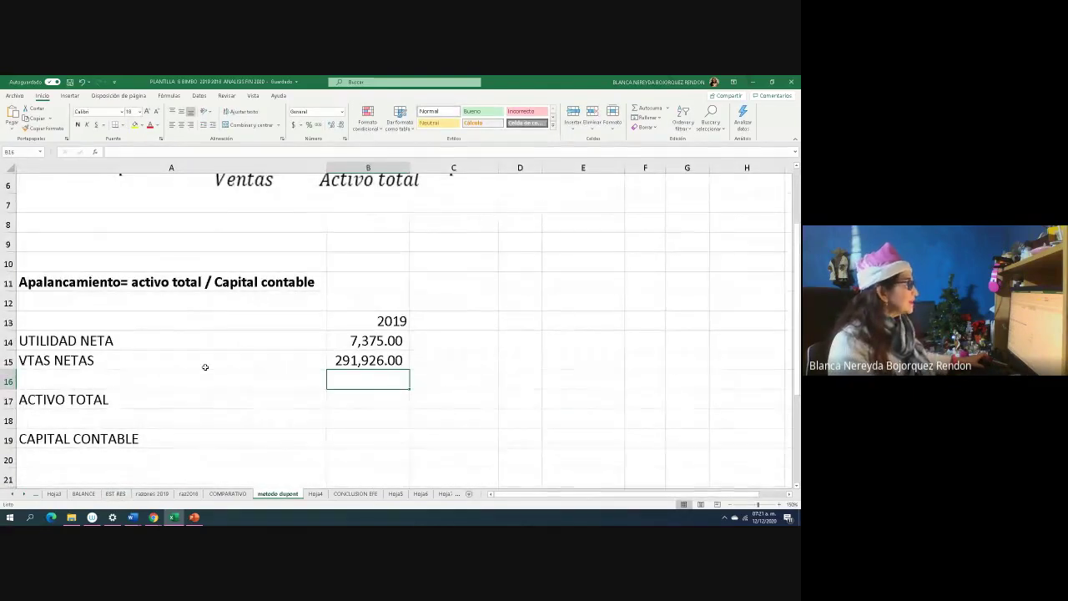
- Narrow column C to a thin spacer and widen column D
scroll(206, 366, up, 2)
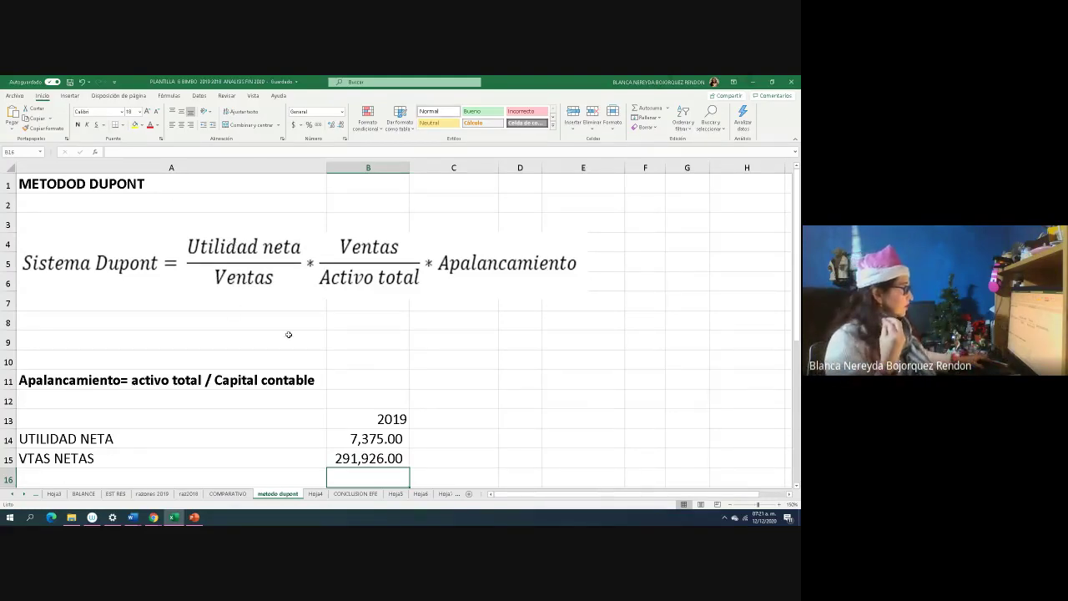
scroll(292, 335, down, 2)
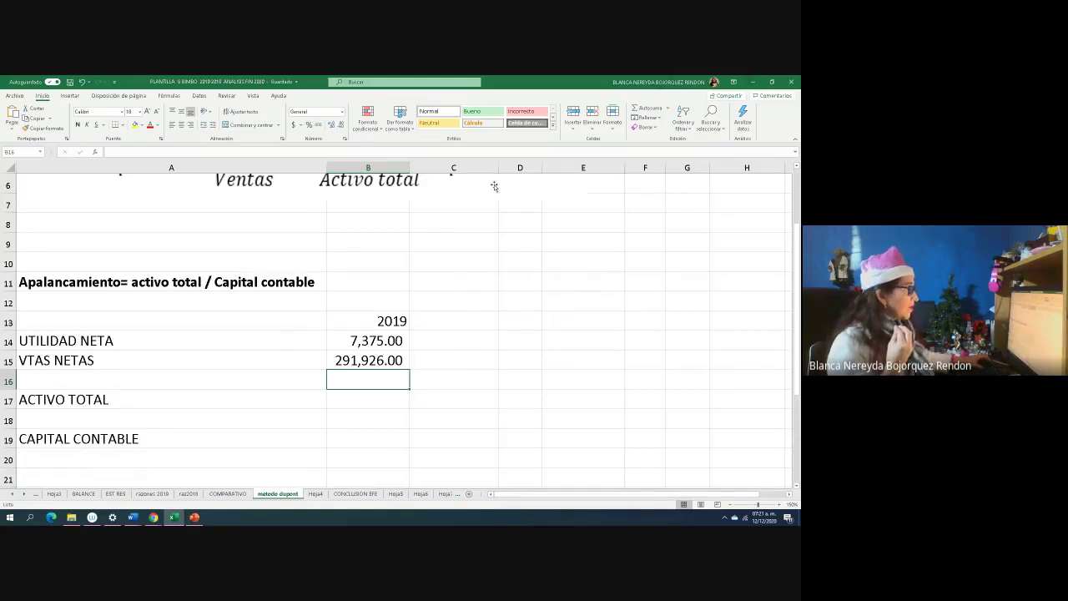
mouse_move(498, 167)
mouse_down()
mouse_move(423, 171)
mouse_move(516, 168)
mouse_up()
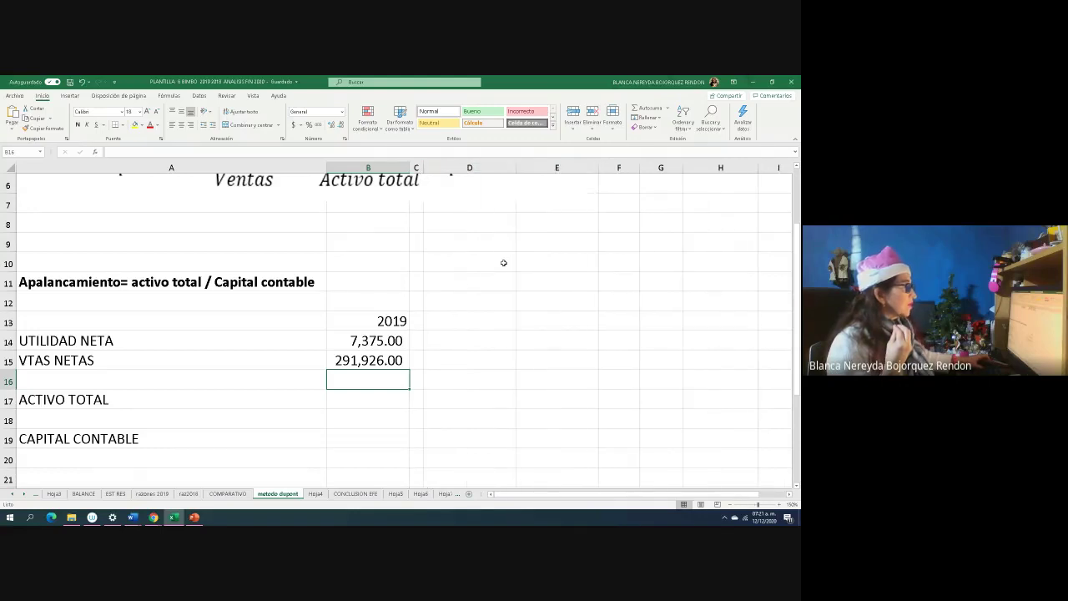
- Calculate net profit over sales in D14 with =B14/B15 and apply the comma style with two decimals
click(469, 335)
text(=)
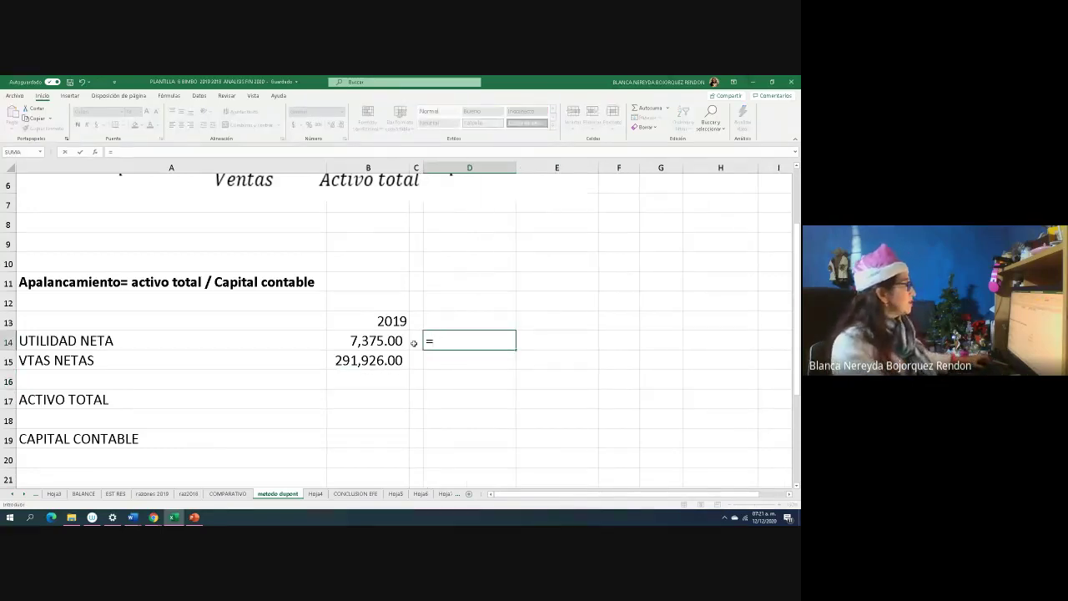
scroll(281, 303, up, 2)
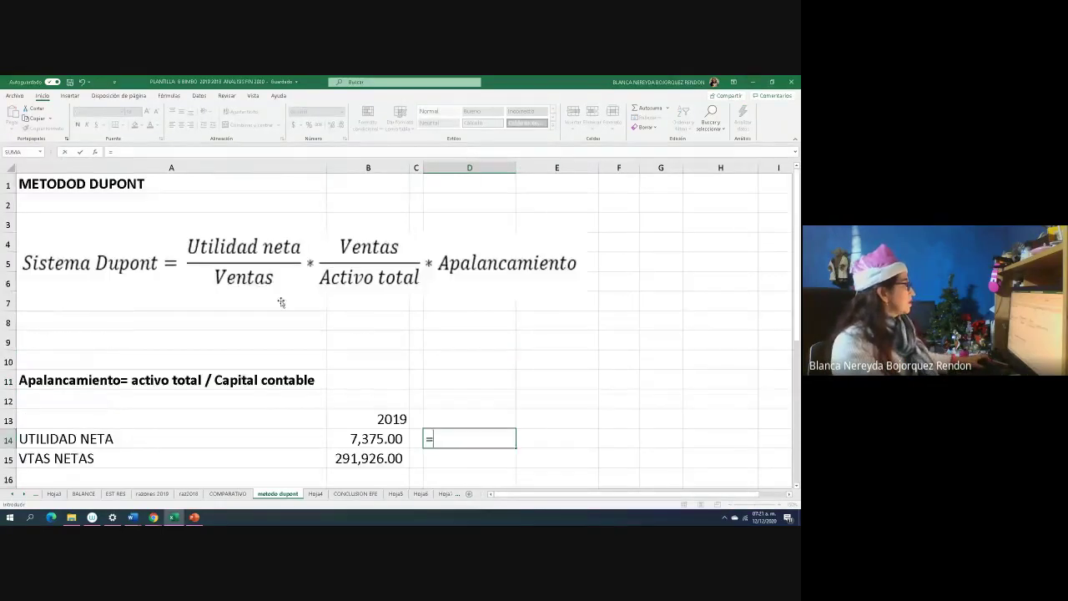
click(359, 439)
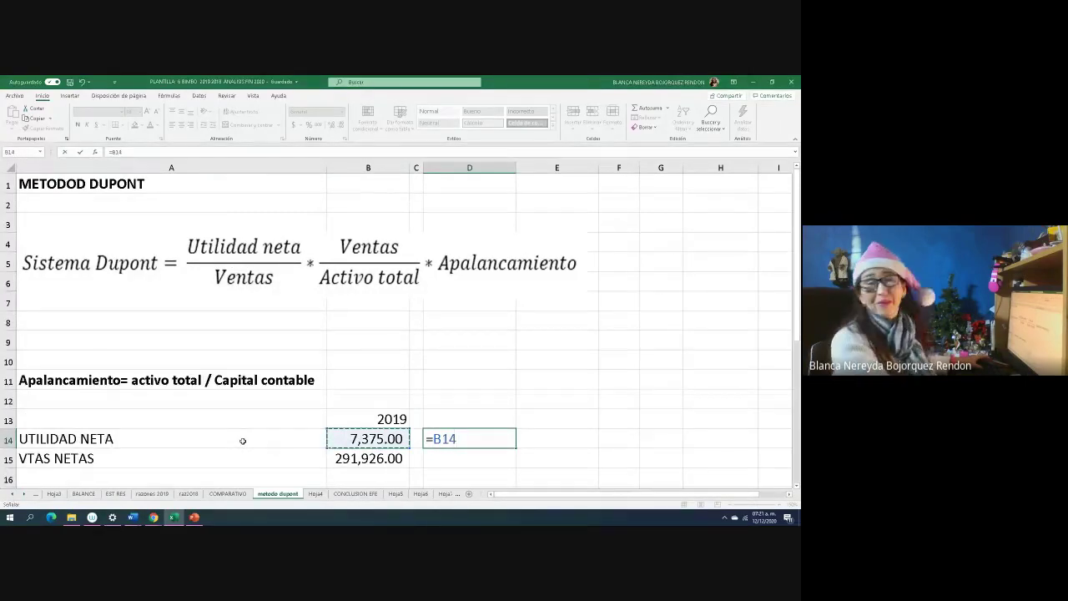
text(/)
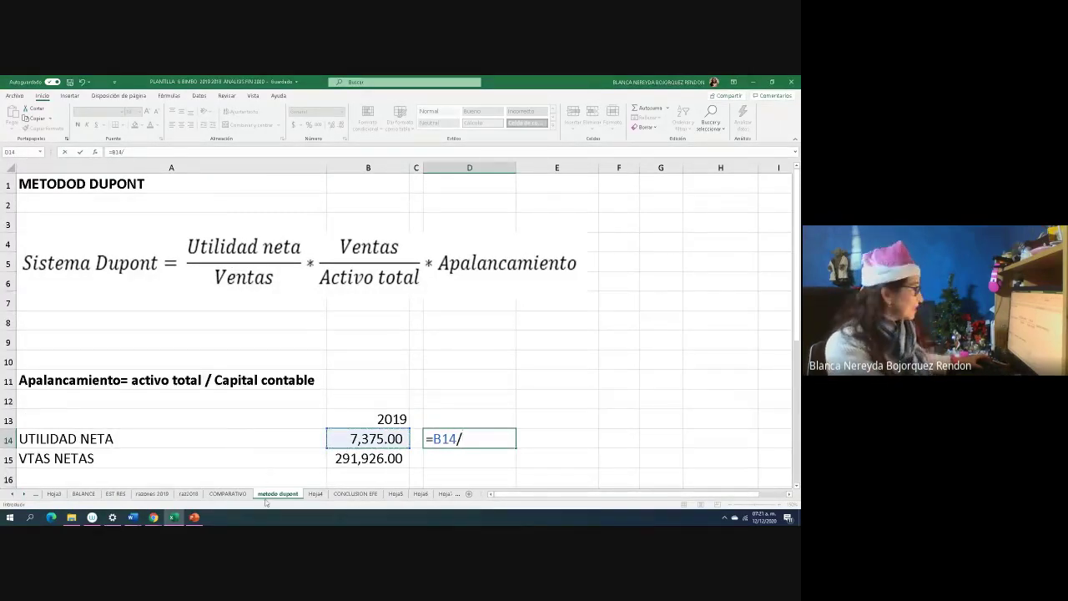
click(349, 460)
key(Return)
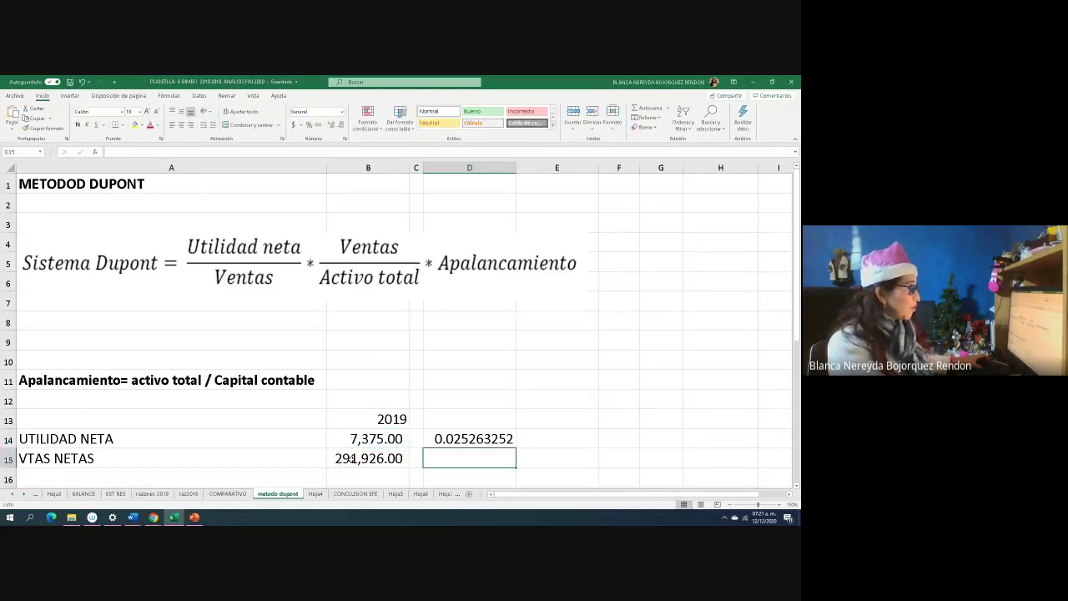
click(438, 444)
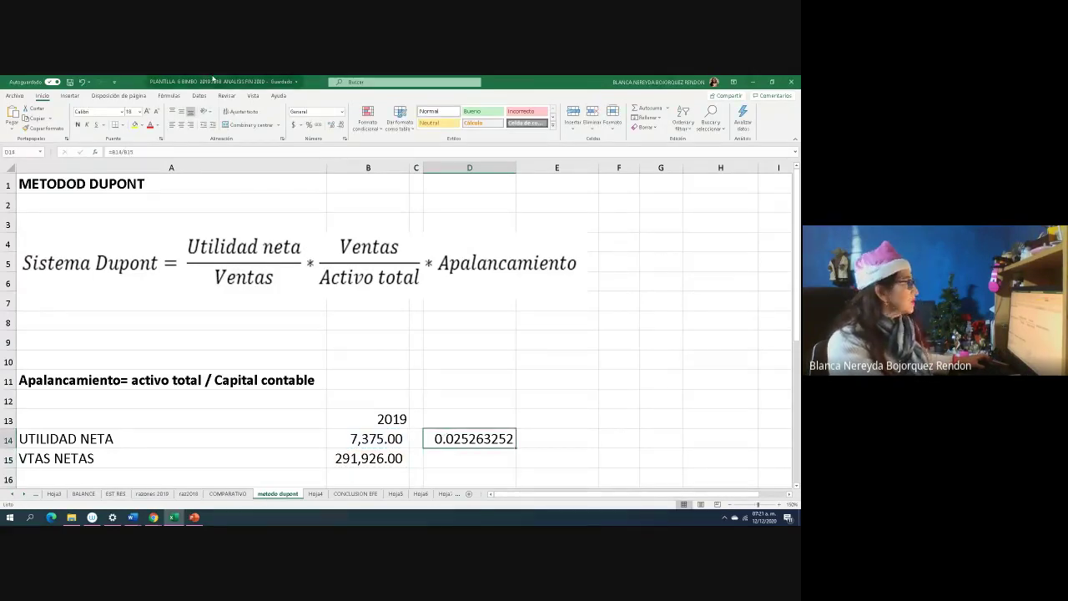
click(318, 124)
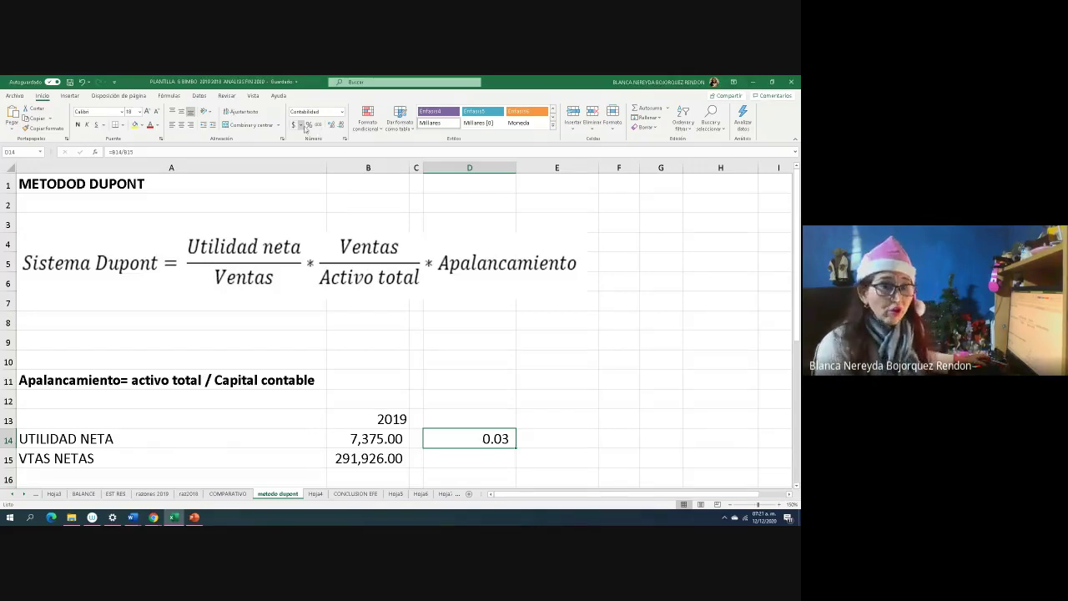
- Enter x as the multiplication sign in E14, then narrow column E and widen column F
click(558, 438)
text(x)
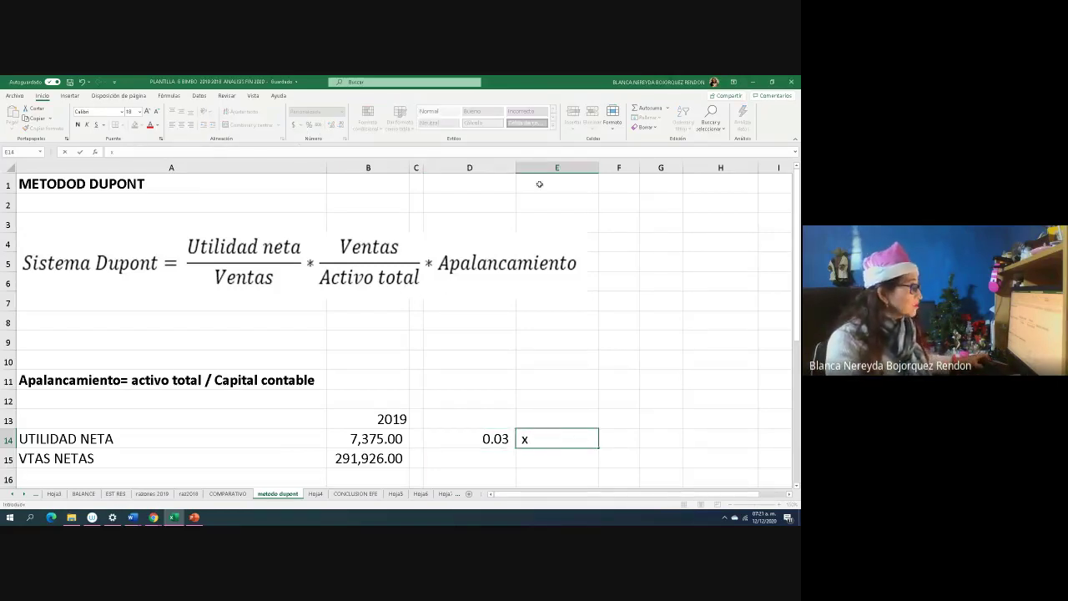
click(601, 170)
drag(600, 169, 664, 169)
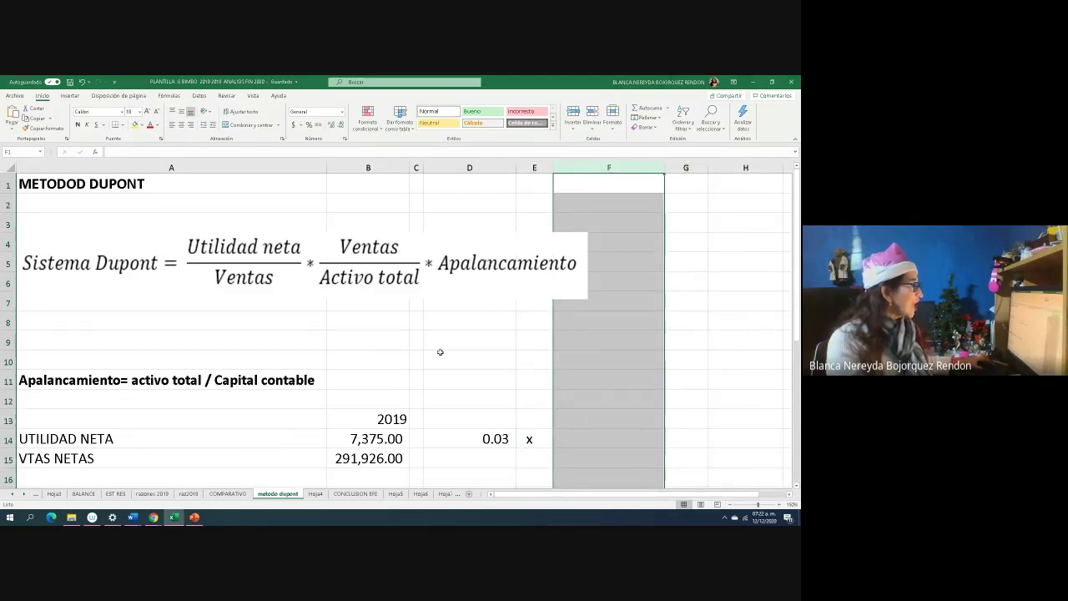
- Reference the 2019 net sales from B15 in cell F14 as the numerator of the sales-to-assets ratio
scroll(441, 352, down, 2)
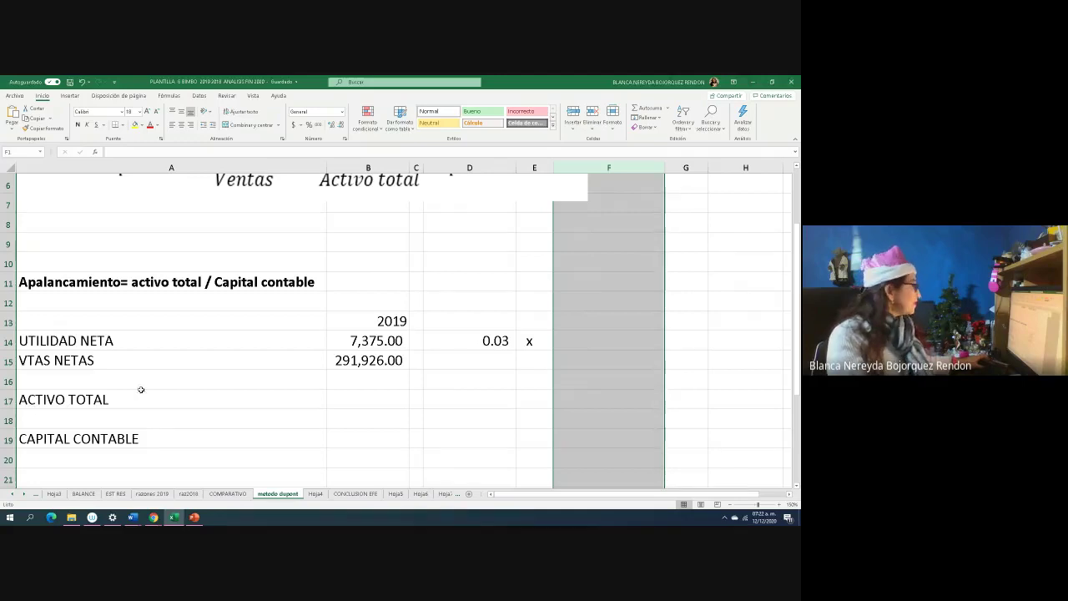
click(558, 339)
text(=)
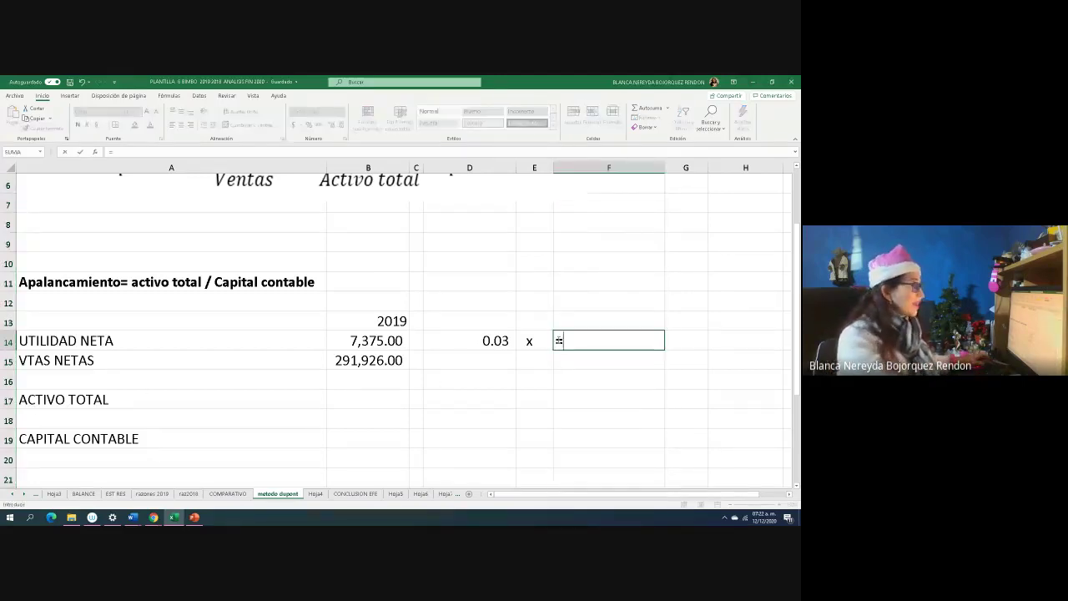
click(343, 359)
key(Return)
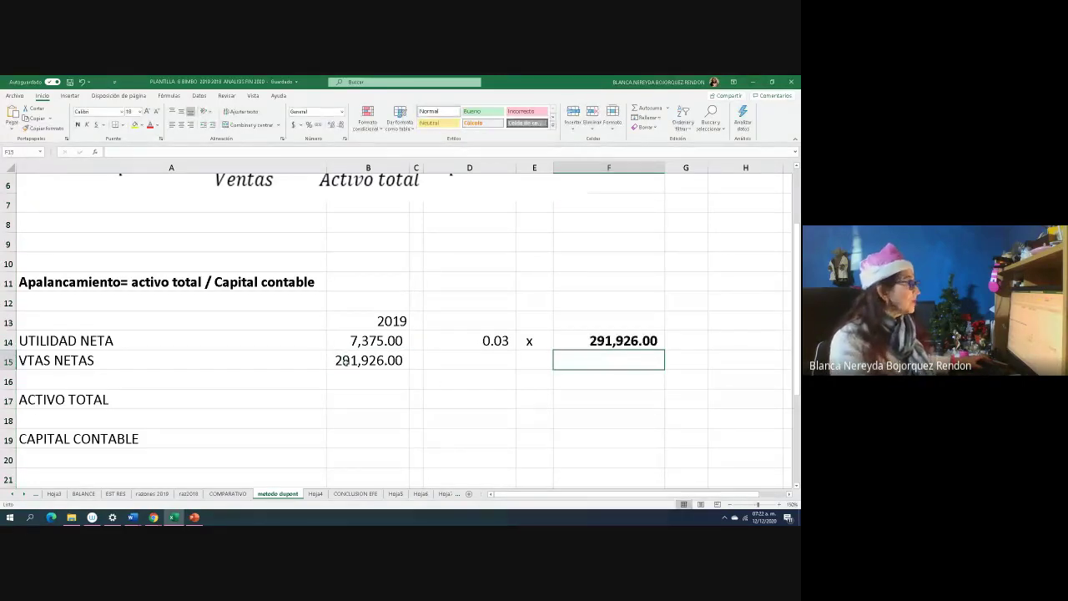
- Link the 2019 TOTAL ACTIVO figure from cell B23 of the BALANCE sheet into cell B17
scroll(163, 356, up, 2)
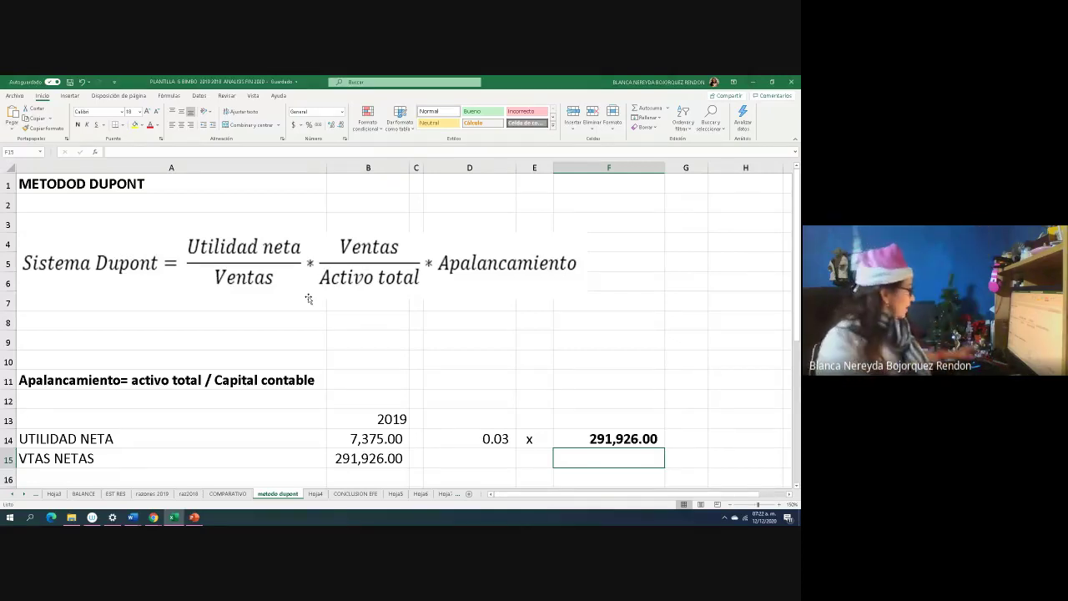
scroll(8, 379, down, 2)
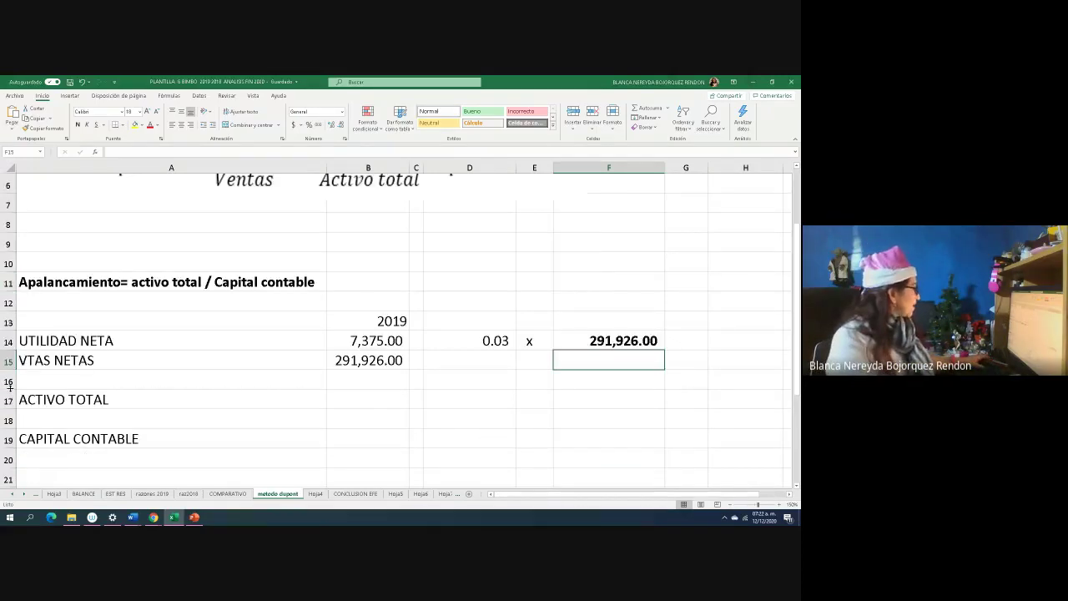
click(344, 396)
text(=)
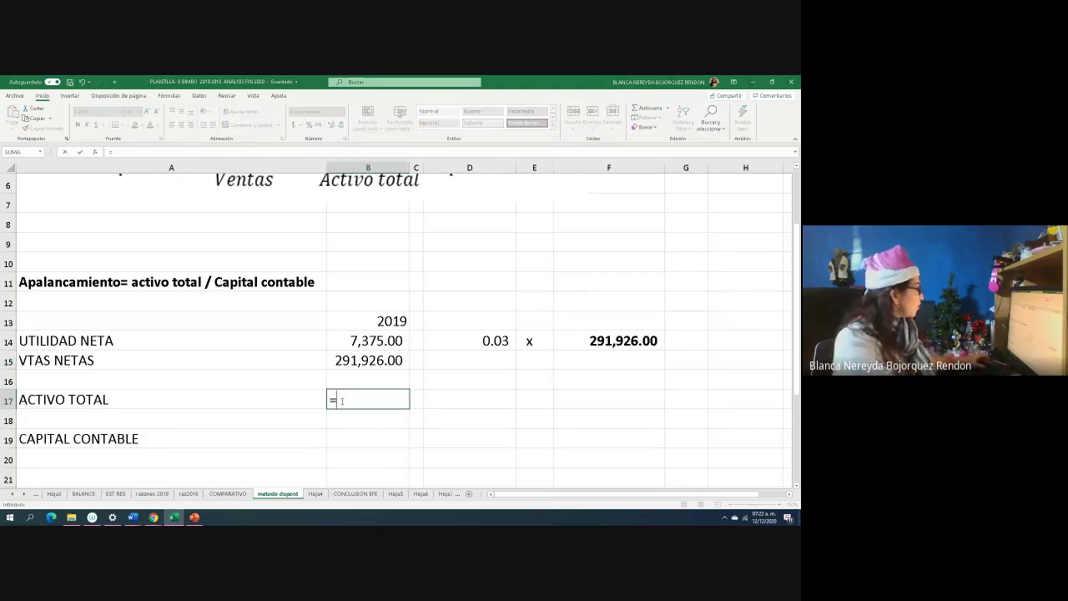
click(83, 493)
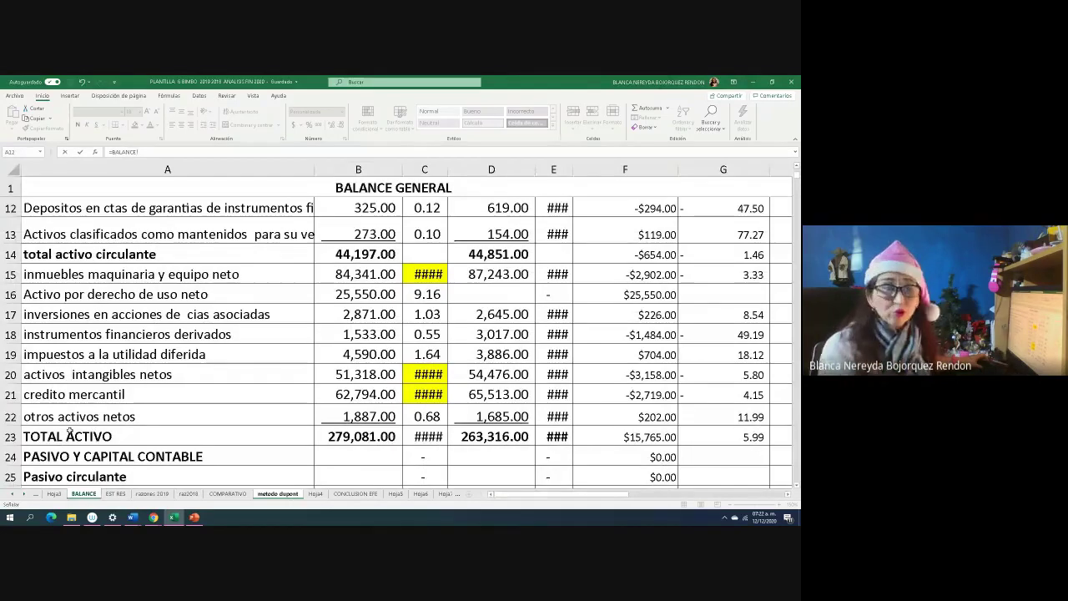
click(339, 437)
scroll(275, 438, up, 3)
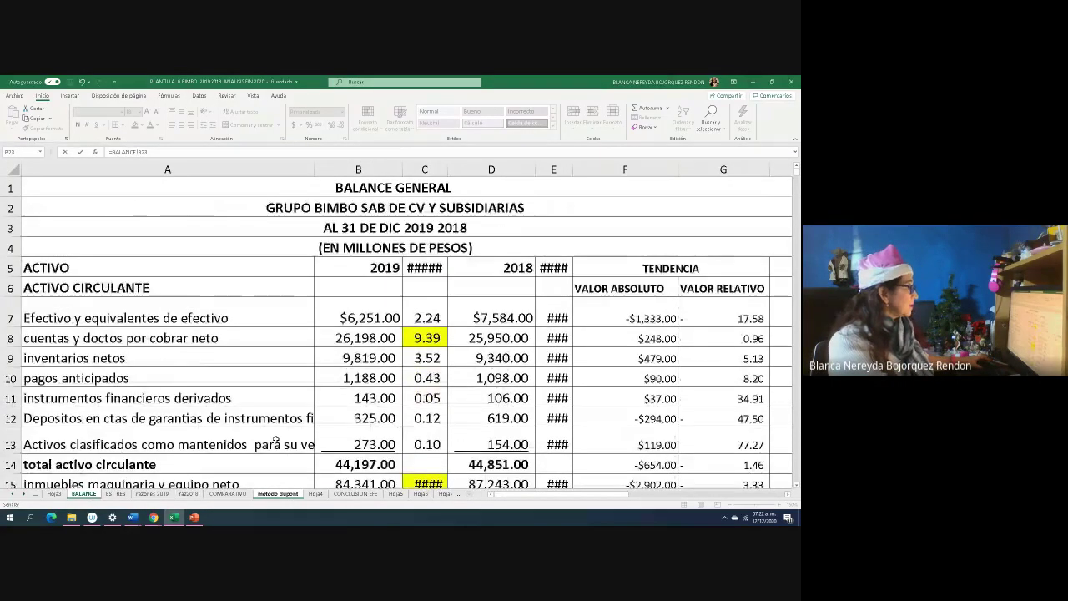
scroll(275, 438, down, 5)
key(Return)
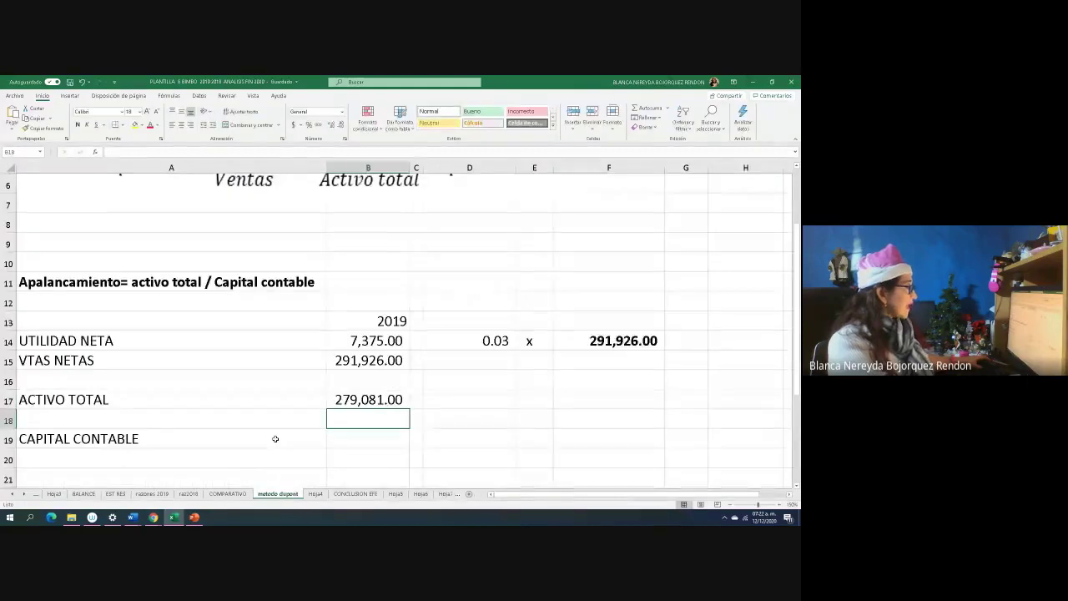
- Reference the 2019 total assets from B17 in cell F15 as the denominator of the sales-to-assets ratio
click(592, 359)
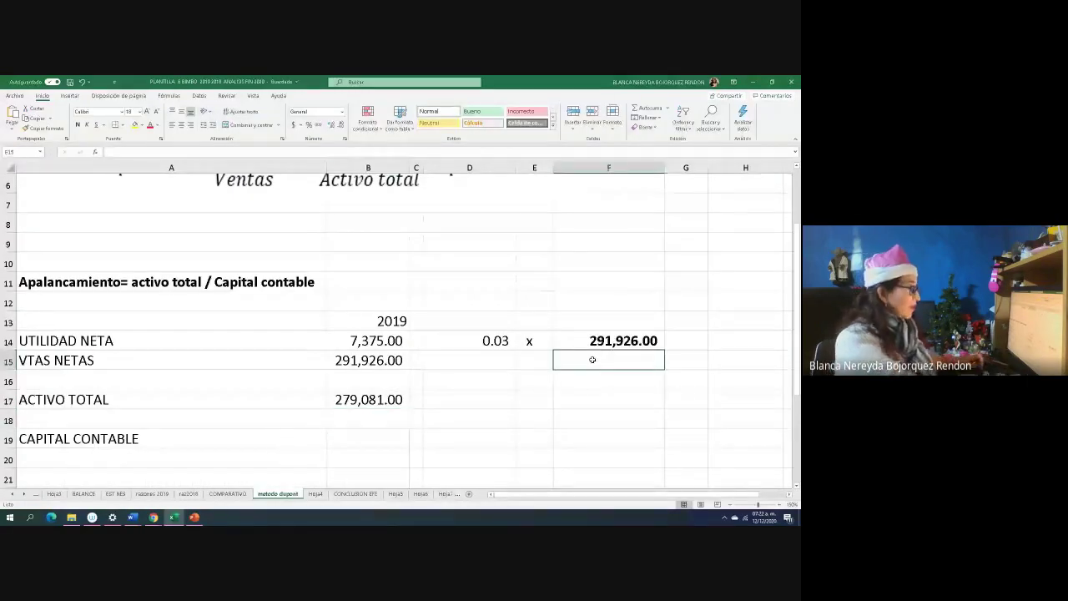
text(=)
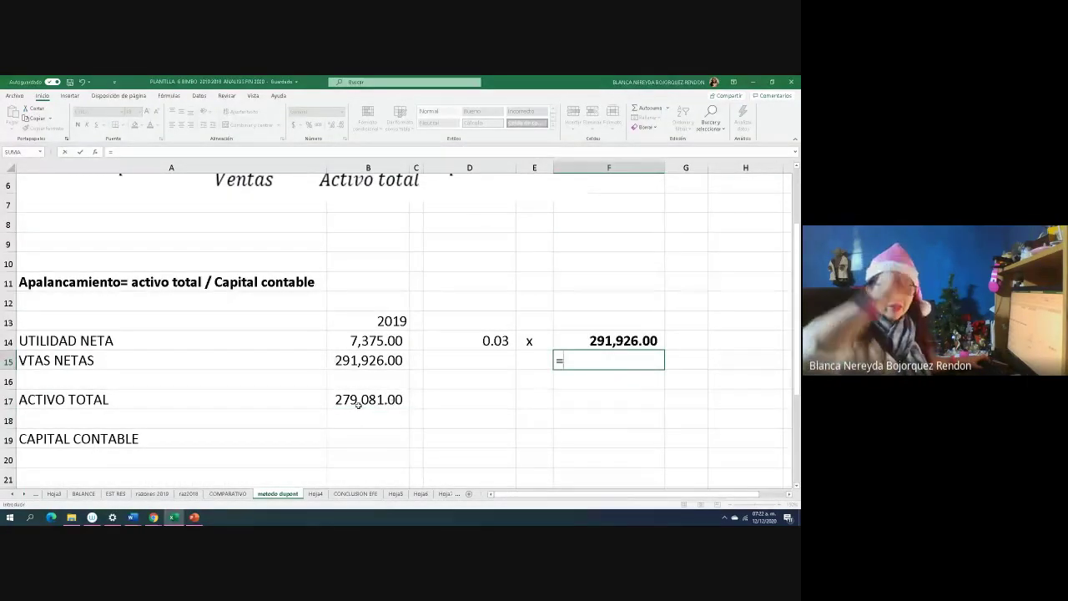
click(358, 402)
key(Return)
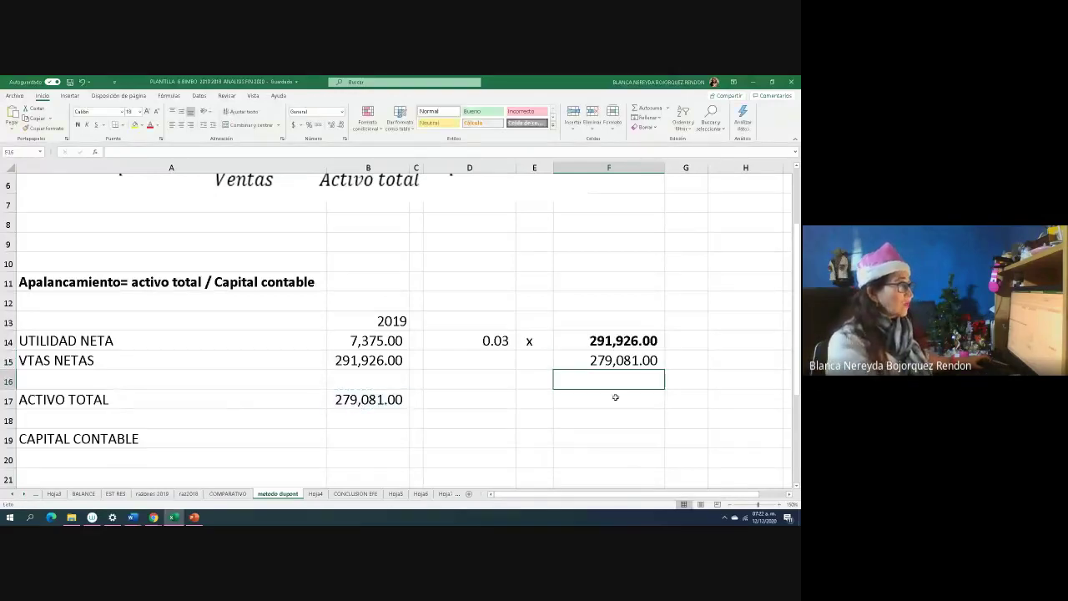
- Calculate sales over total assets in G14 with =F14/F15 and narrow column F to fit its figures
click(683, 341)
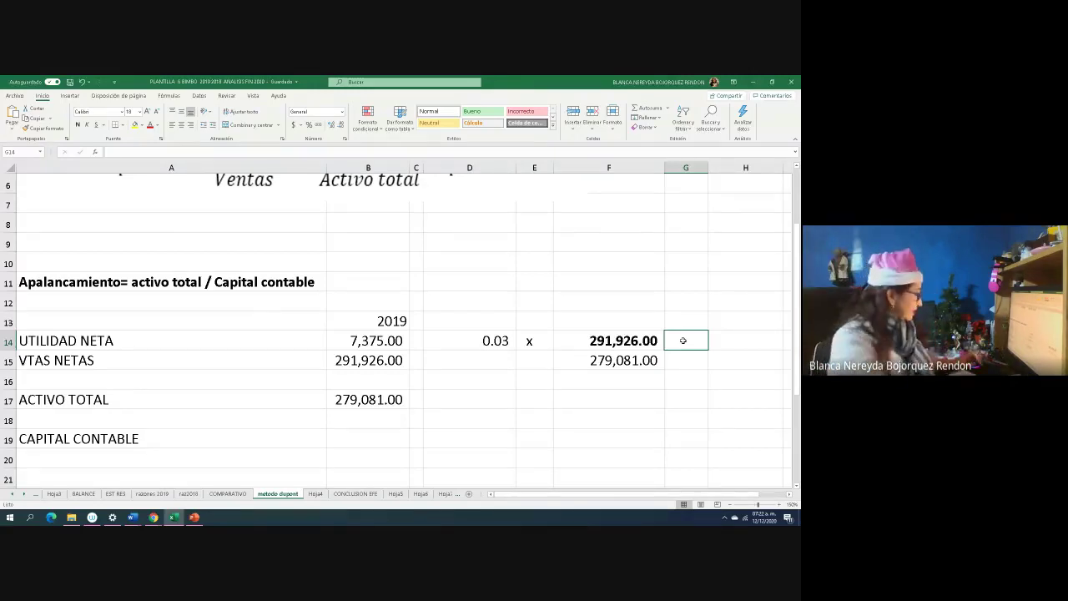
text(=)
click(635, 337)
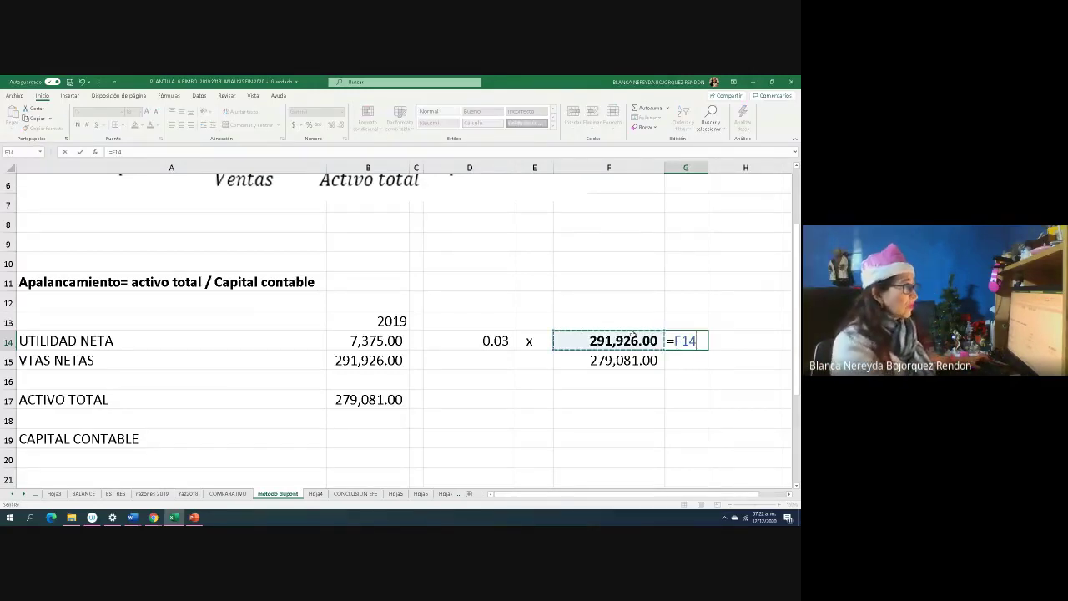
text(/)
click(599, 364)
key(Return)
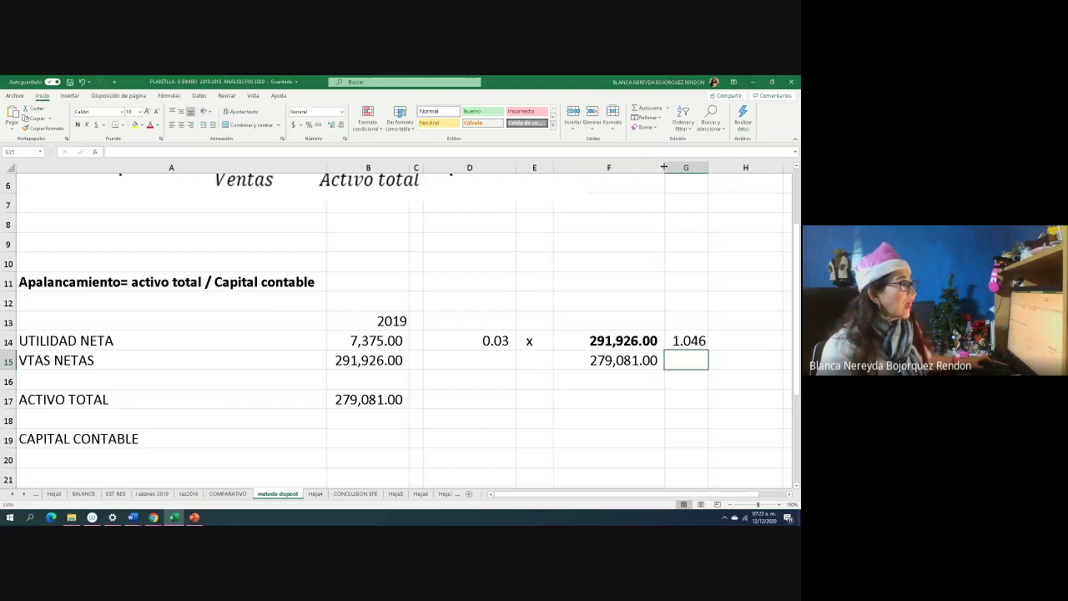
drag(664, 167, 636, 170)
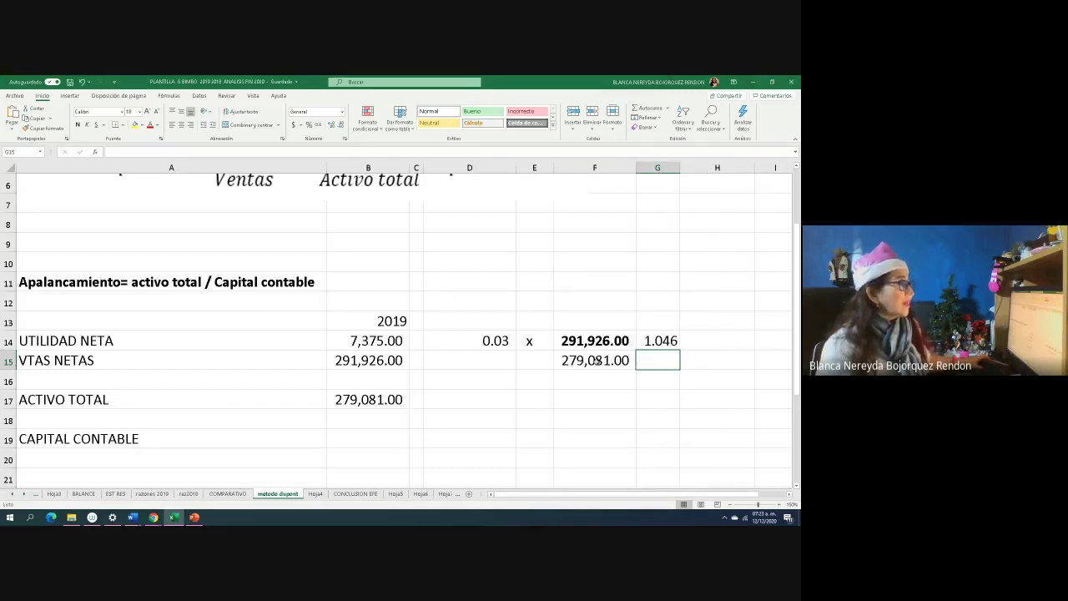
scroll(635, 348, up, 2)
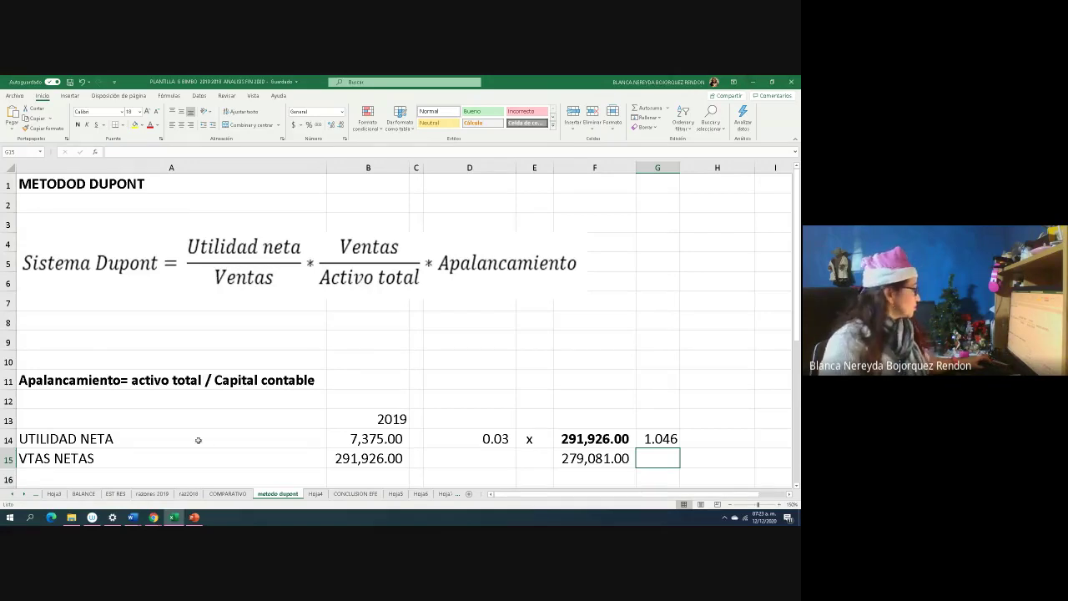
scroll(330, 473, down, 2)
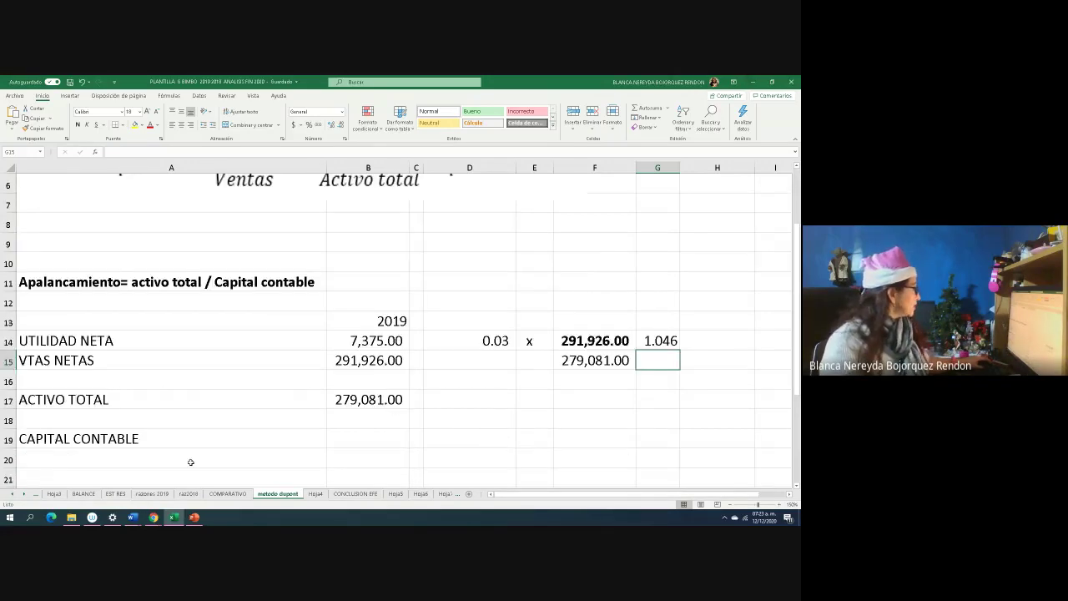
click(582, 361)
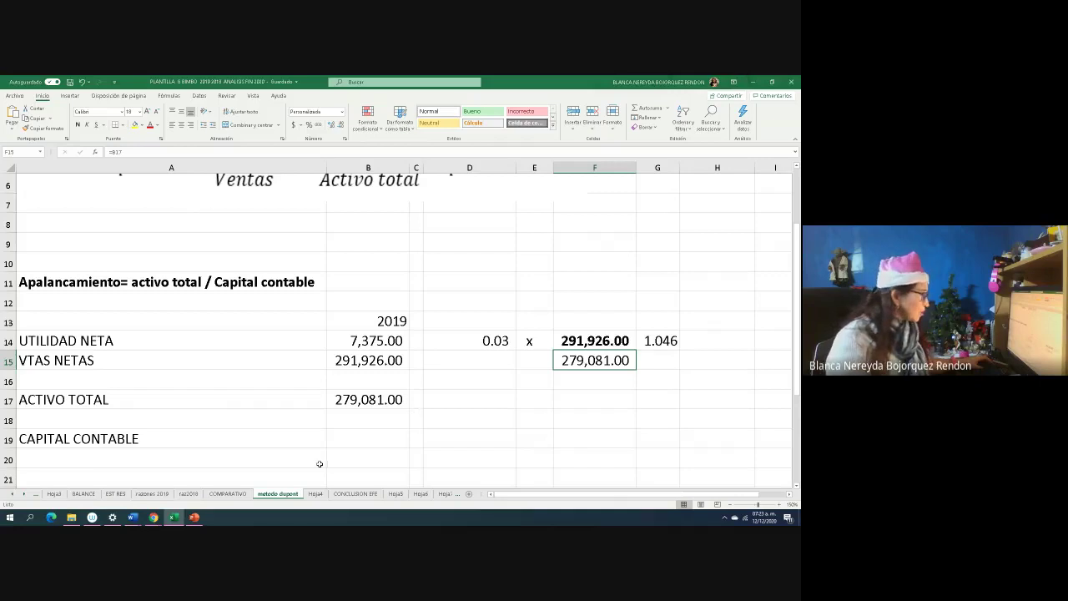
click(347, 400)
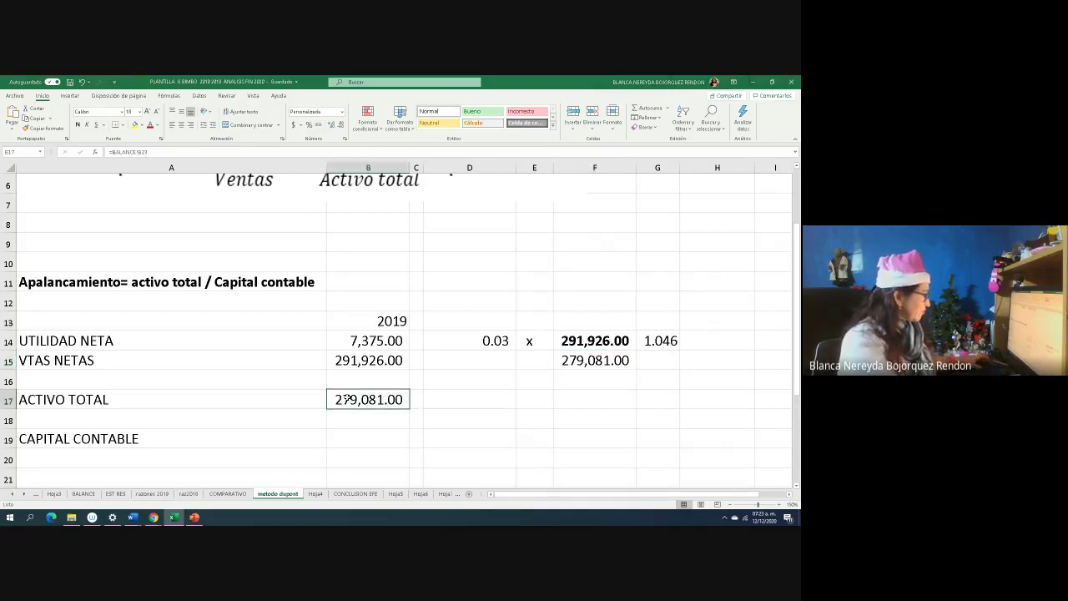
text(=)
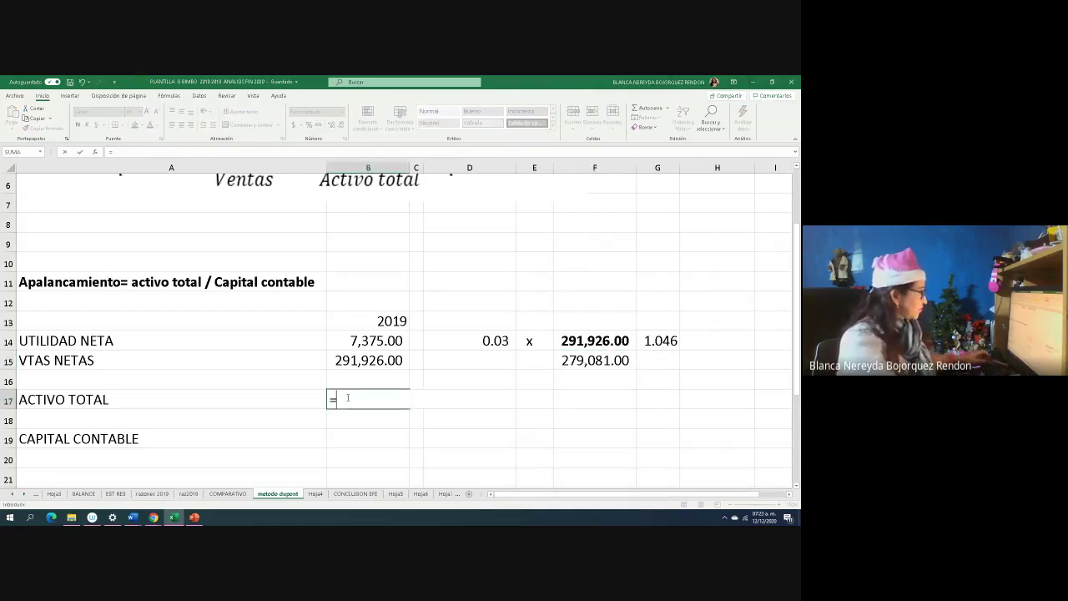
click(84, 494)
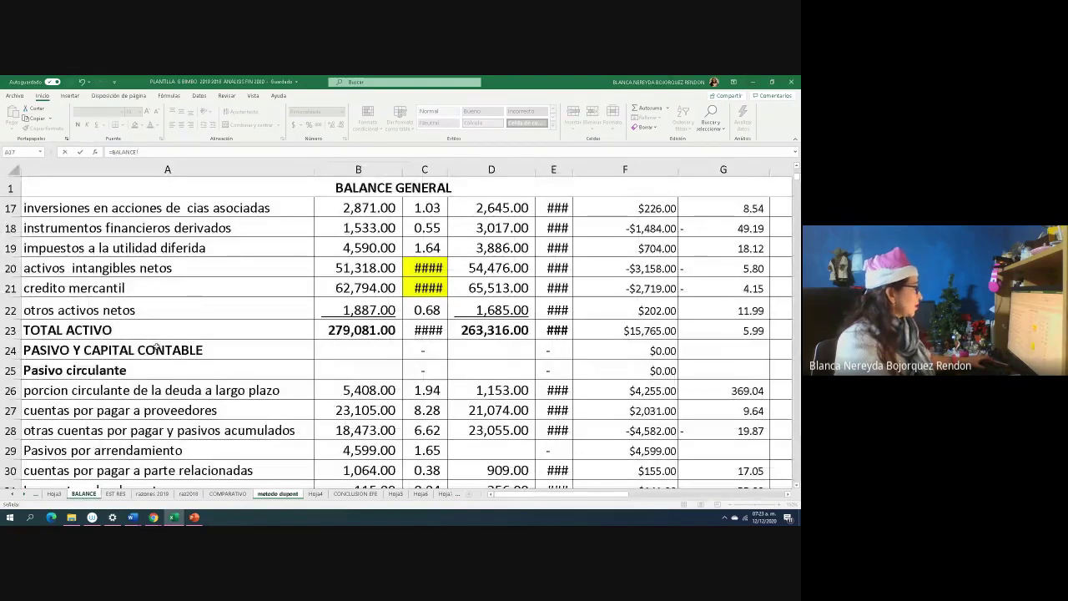
scroll(156, 347, up, 2)
scroll(156, 348, up, 2)
scroll(156, 347, down, 4)
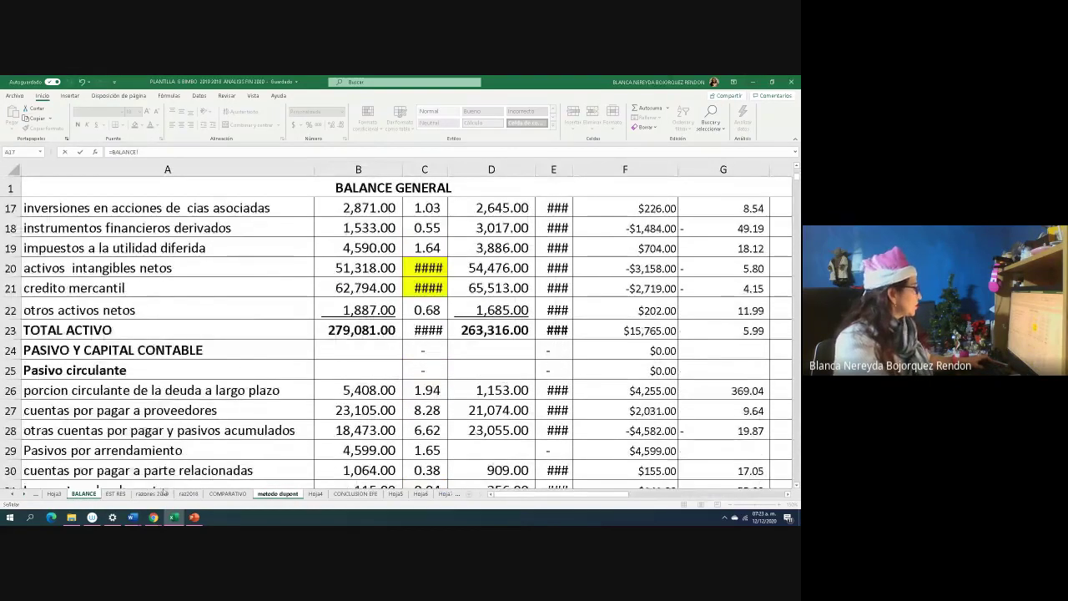
key(Return)
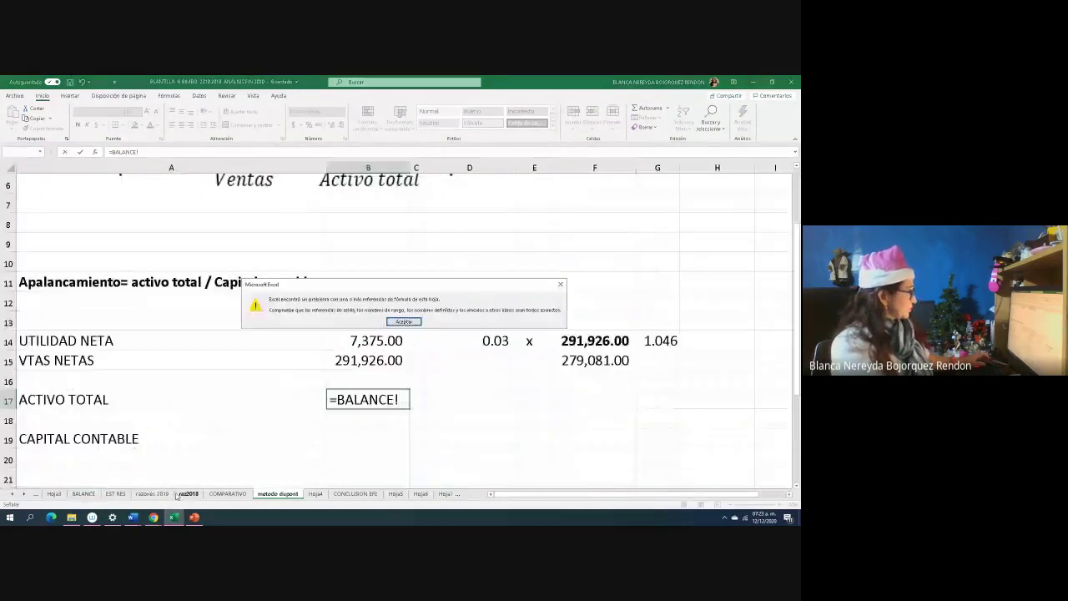
key(Return)
key(BackSpace)
key(BackSpace)
key(BackSpace)
key(BackSpace)
key(BackSpace)
key(BackSpace)
key(BackSpace)
key(BackSpace)
key(BackSpace)
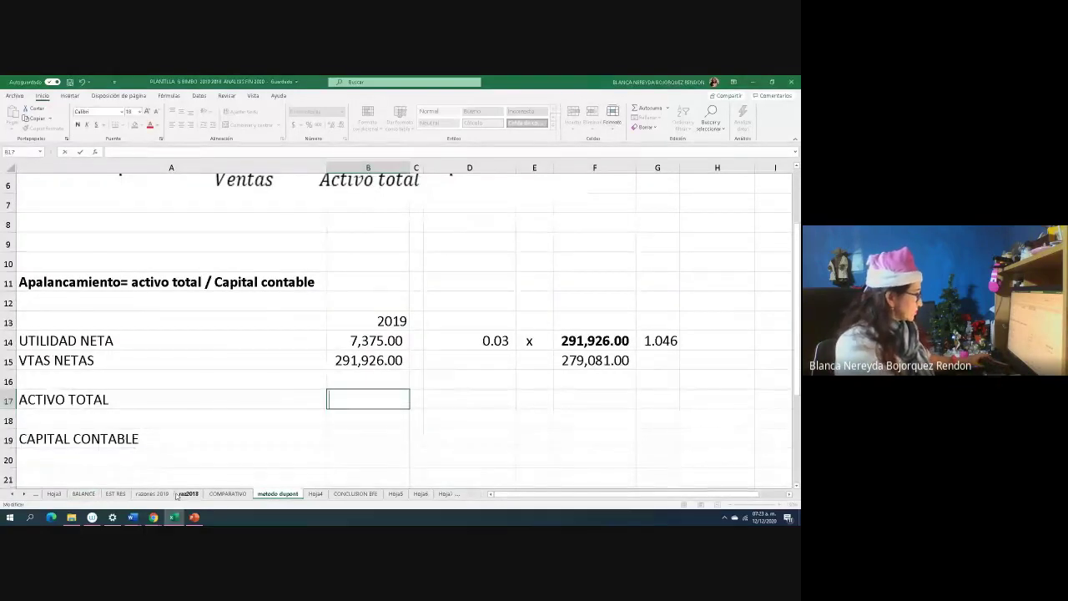
- Re-enter the ACTIVO TOTAL link in B17, pointing to the 2019 TOTAL ACTIVO in B23 of the BALANCE sheet
text(=)
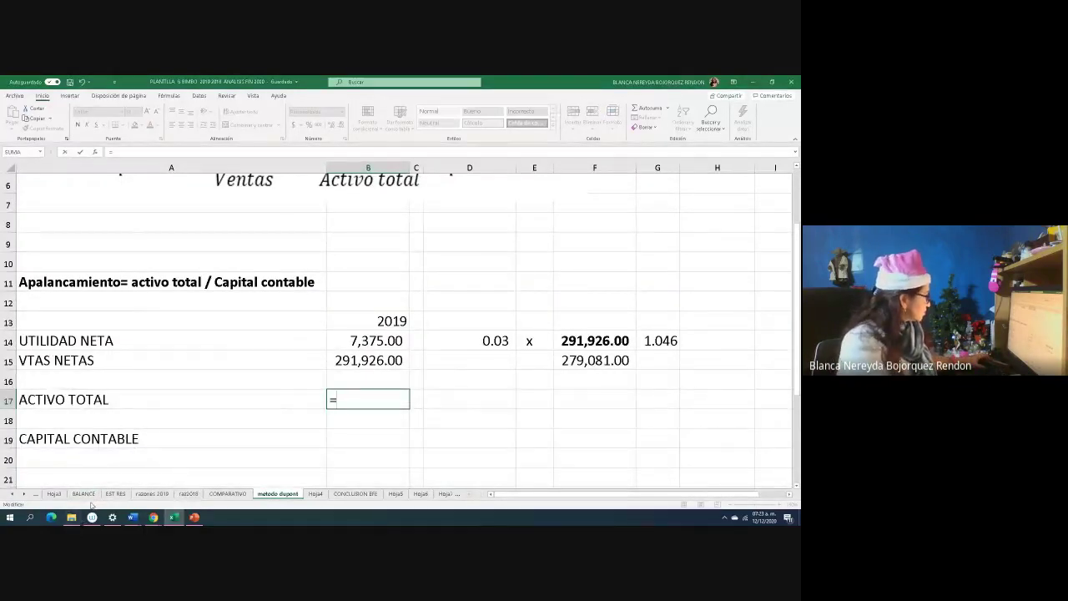
click(83, 493)
click(369, 327)
key(Return)
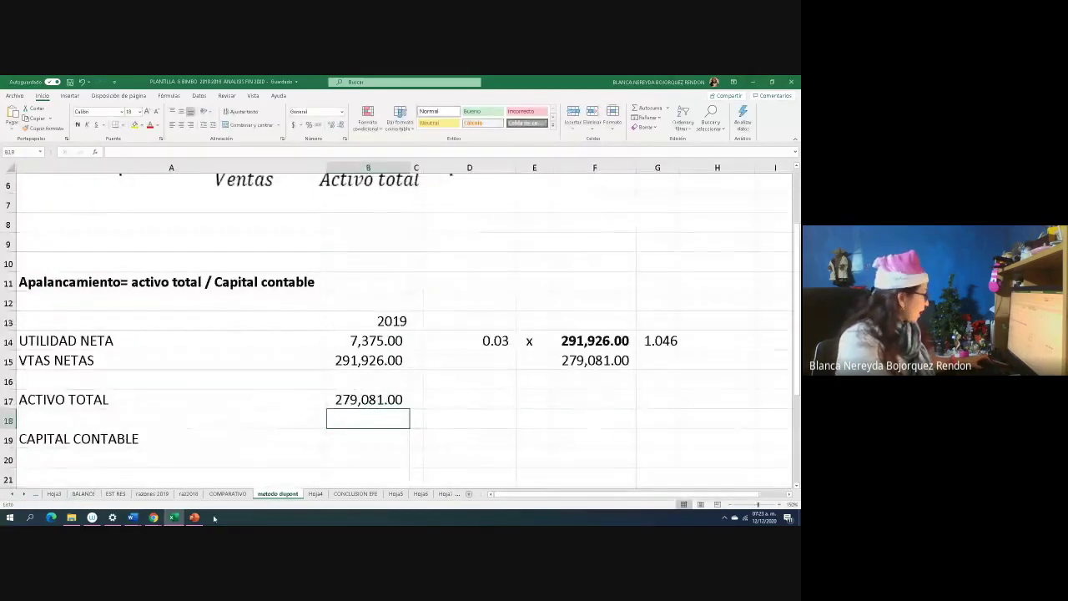
click(111, 495)
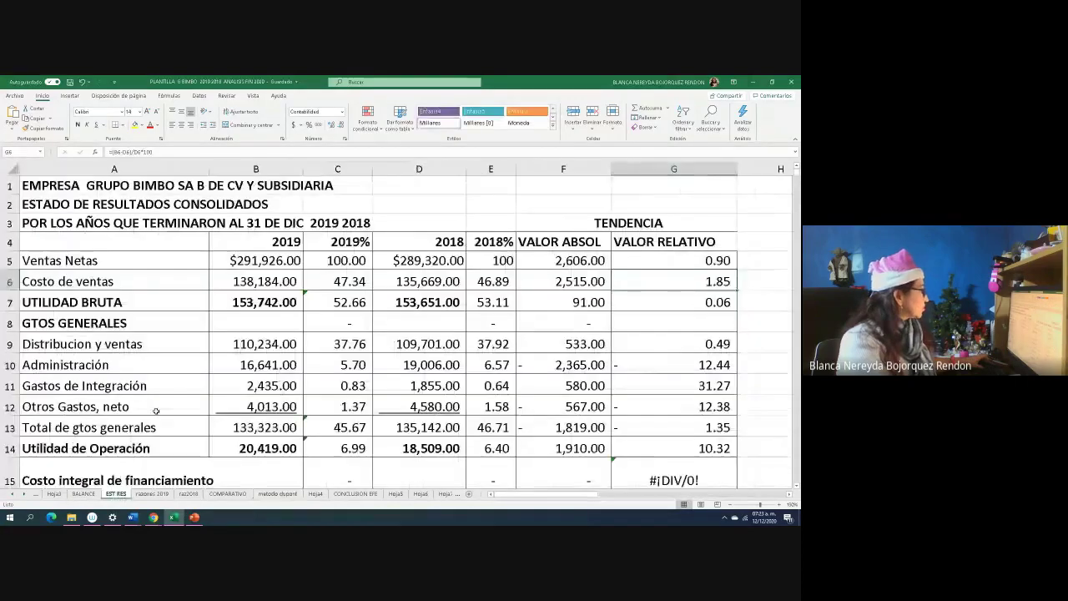
click(151, 494)
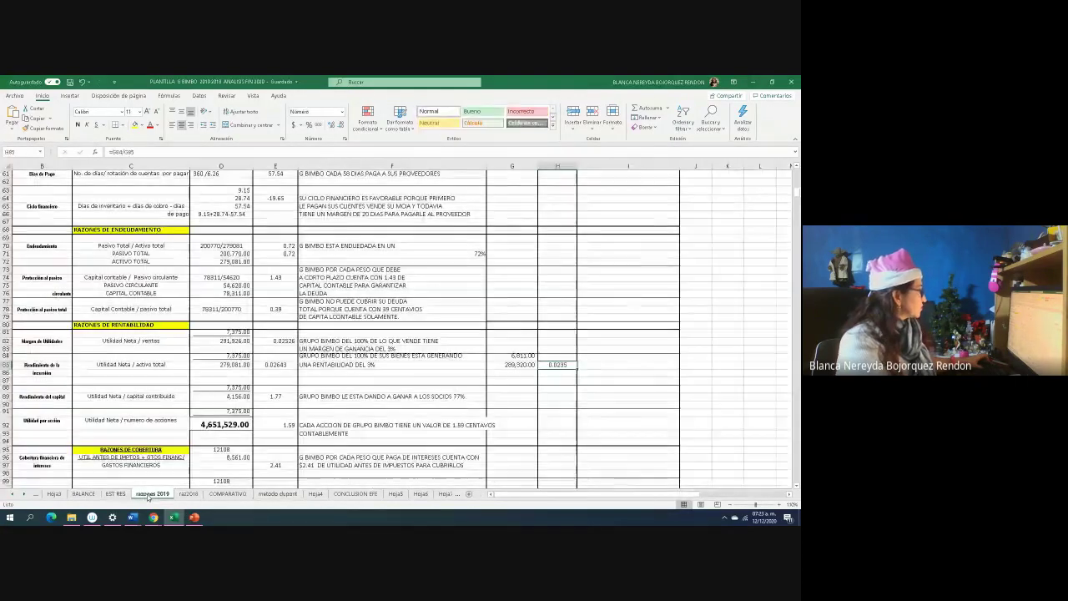
click(268, 494)
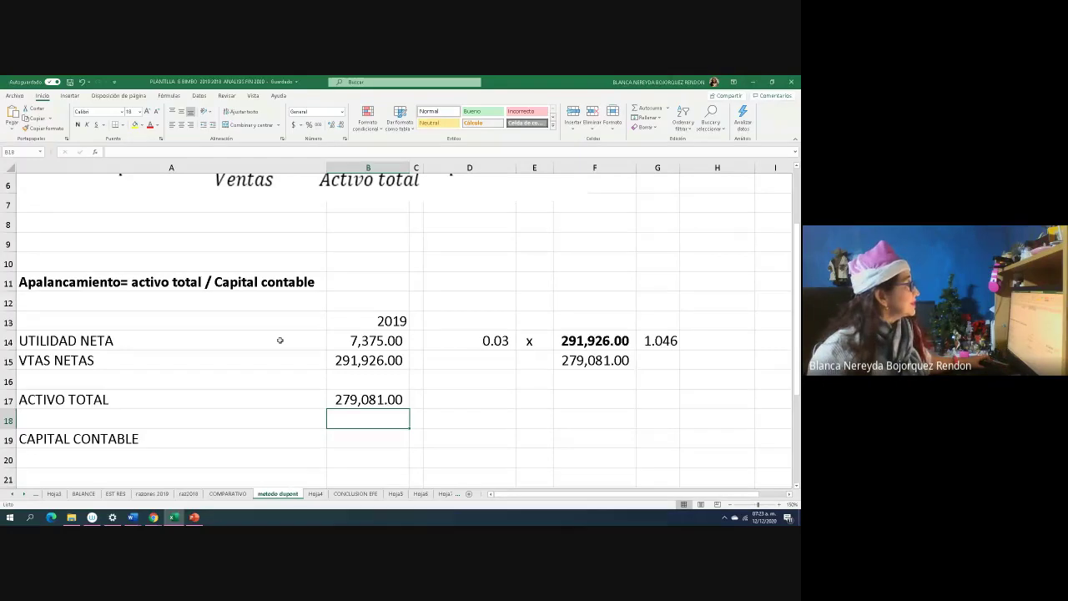
- Enter x as the multiplication sign in H14, then narrow column H and slightly widen column I
scroll(304, 324, up, 2)
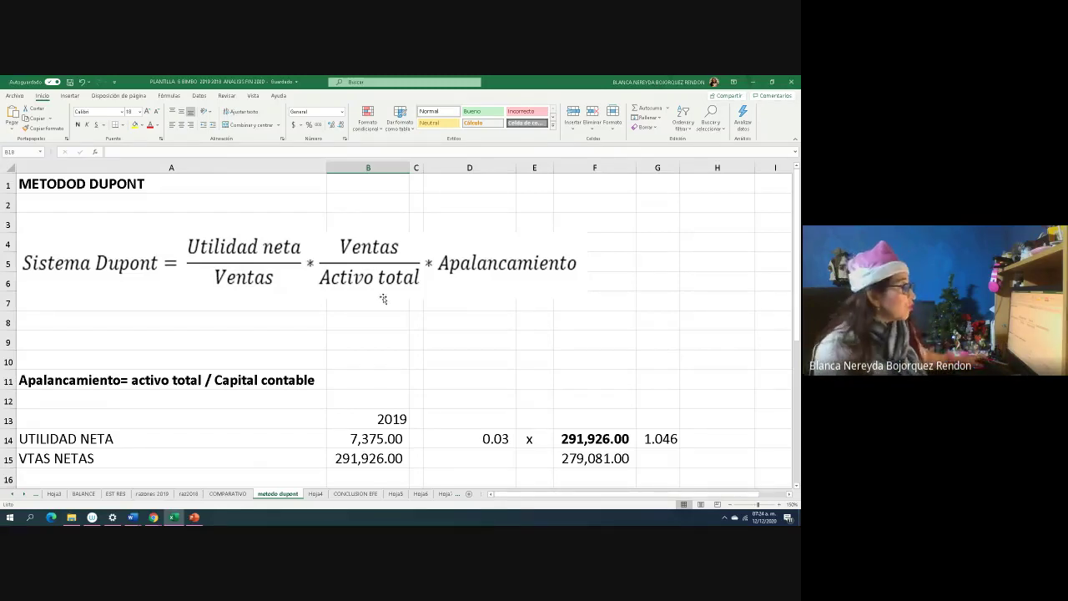
click(696, 446)
text(x)
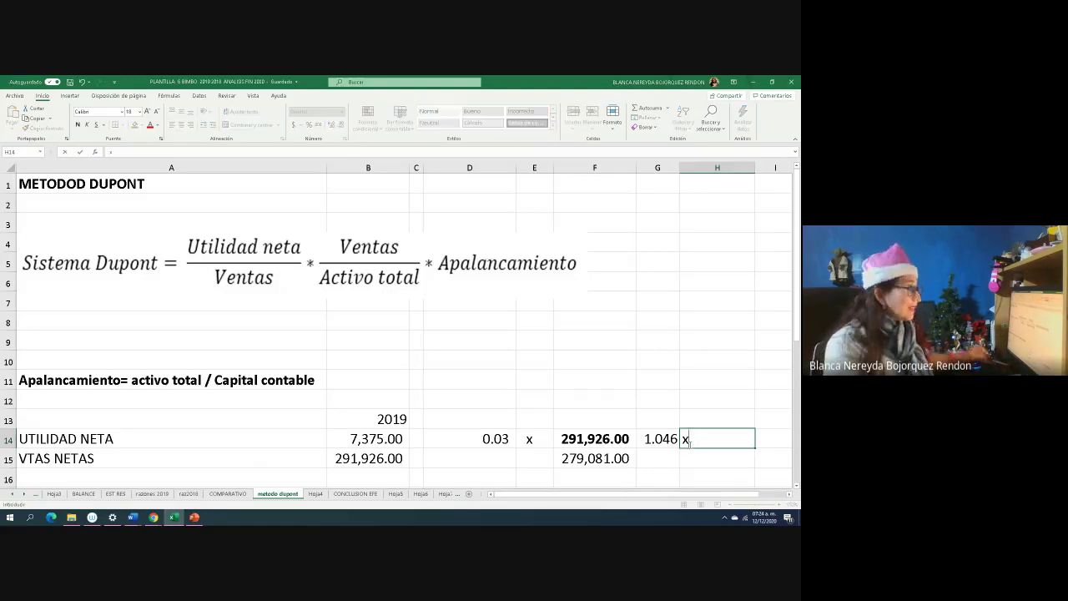
click(751, 188)
mouse_move(756, 170)
mouse_down()
mouse_move(696, 170)
mouse_move(768, 170)
mouse_up()
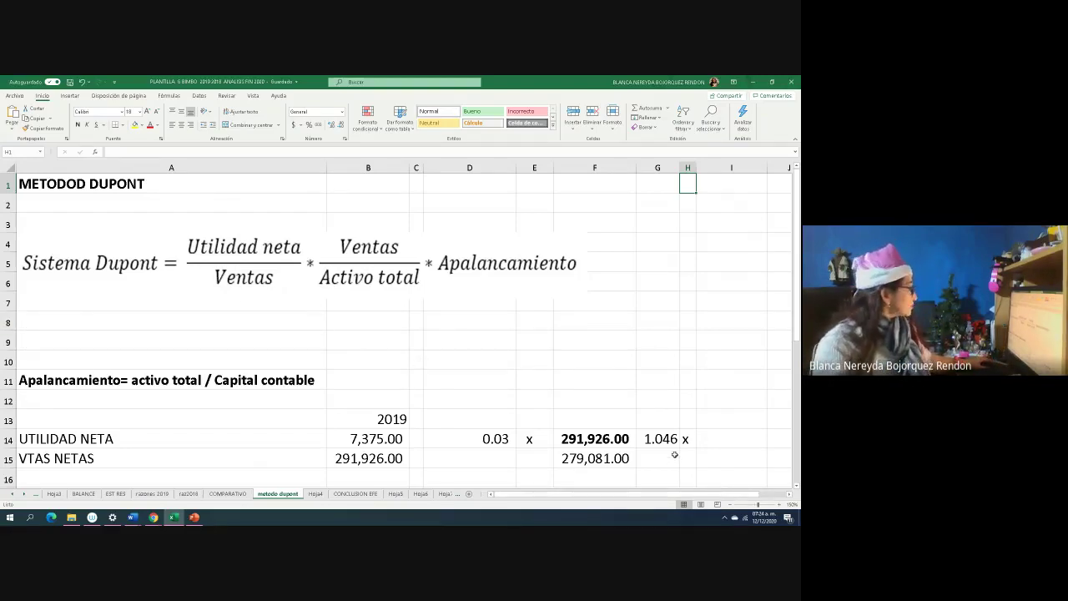
- Link CAPITAL CONTABLE in B19 to the 2019 Total capital contable in B54 of the BALANCE sheet
scroll(638, 444, down, 3)
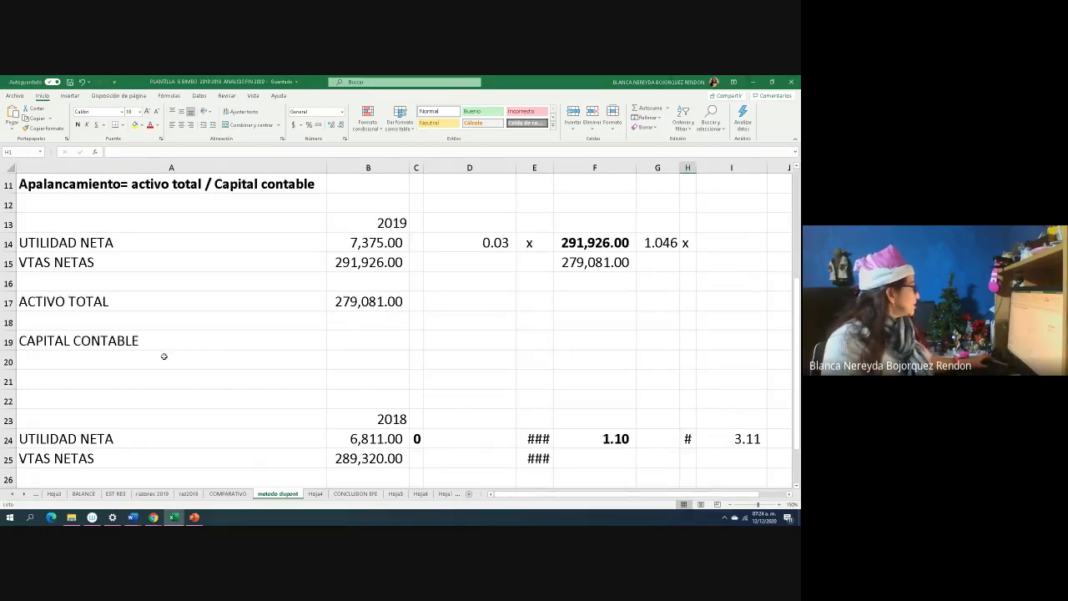
click(337, 344)
text(=)
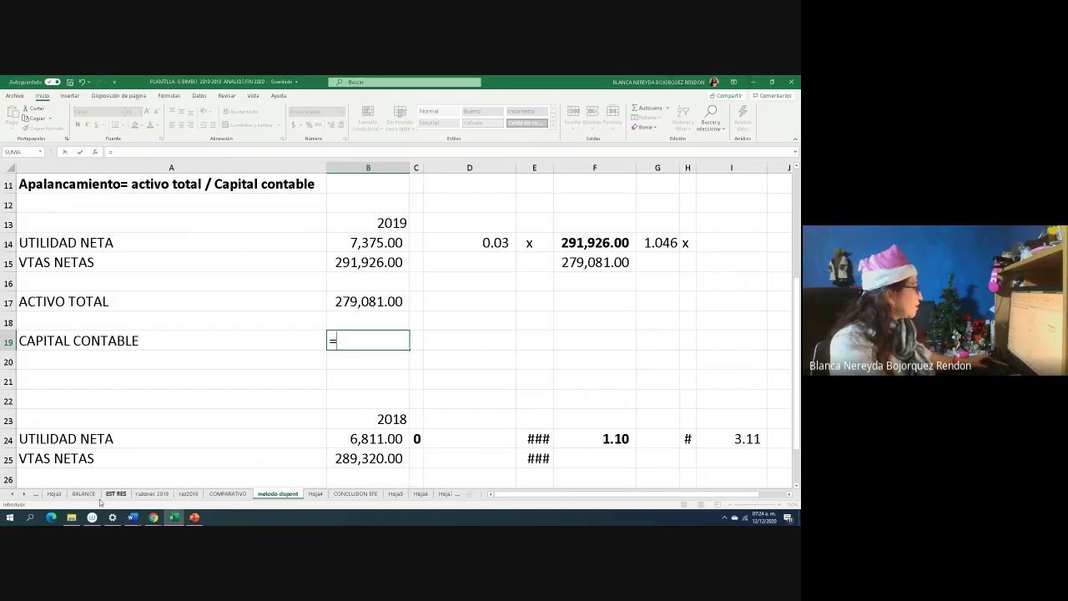
mouse_move(87, 517)
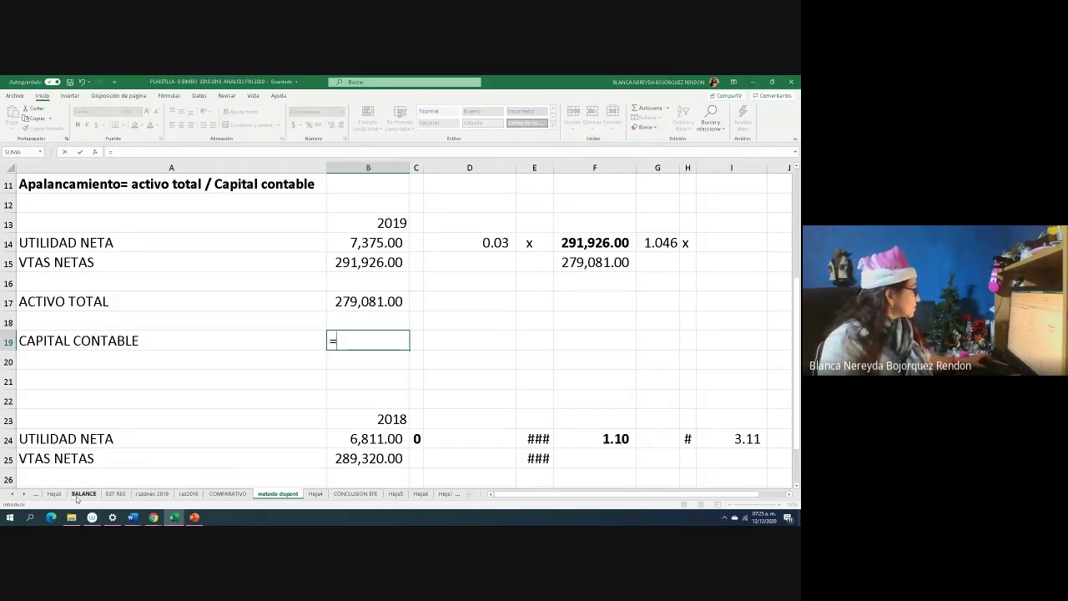
click(77, 495)
scroll(167, 371, down, 3)
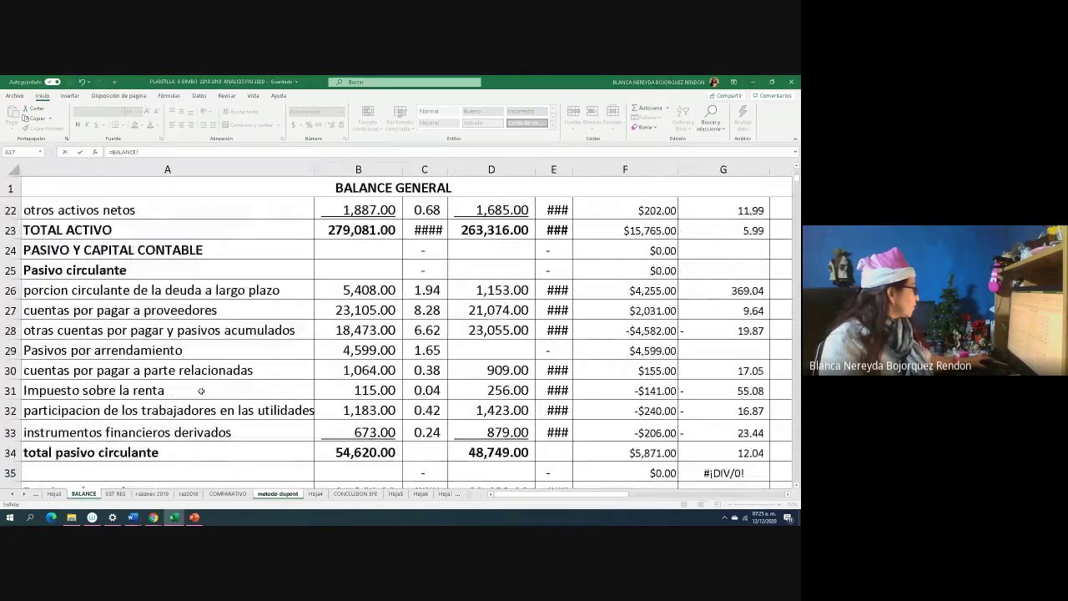
scroll(201, 391, down, 2)
scroll(76, 402, down, 3)
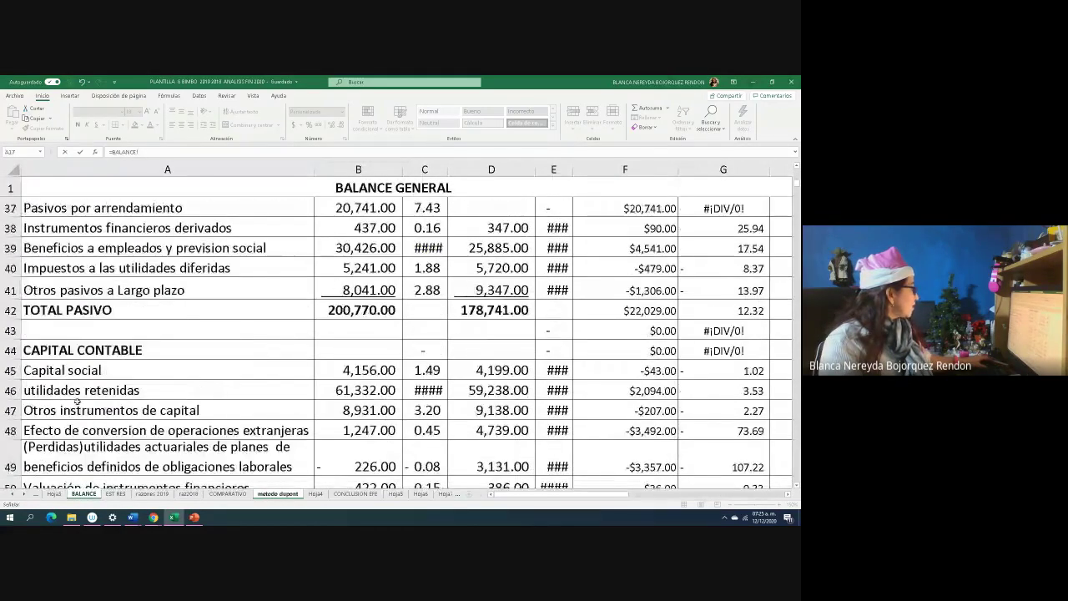
scroll(76, 403, down, 3)
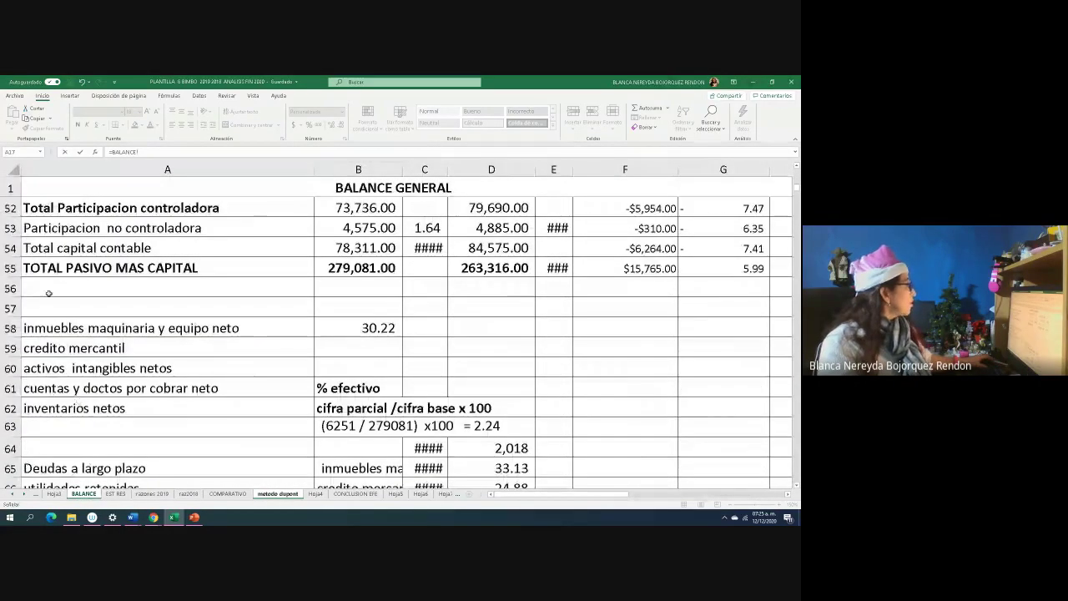
click(343, 250)
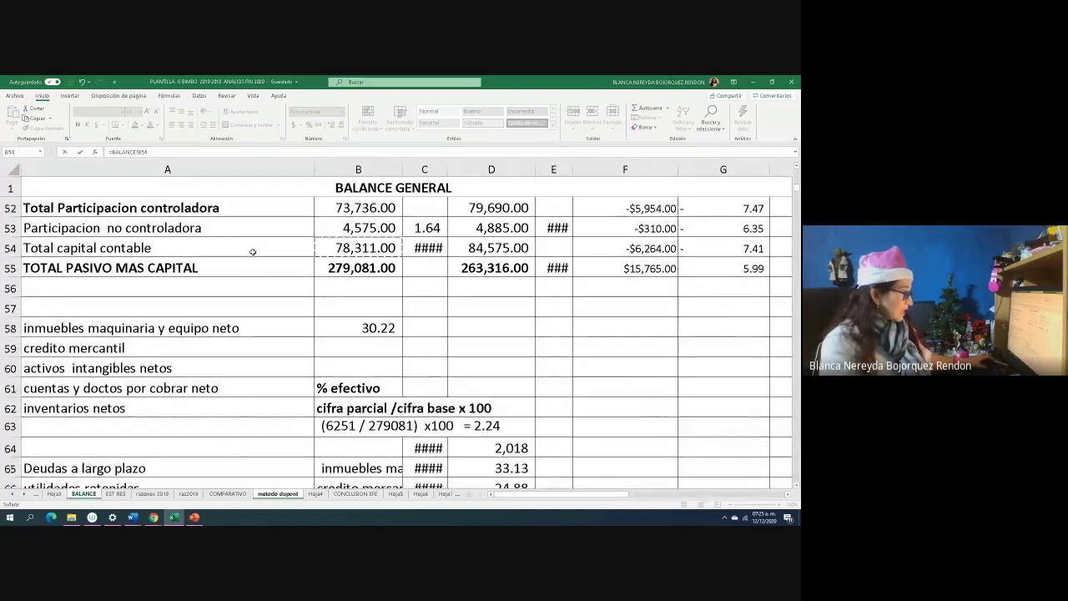
key(Return)
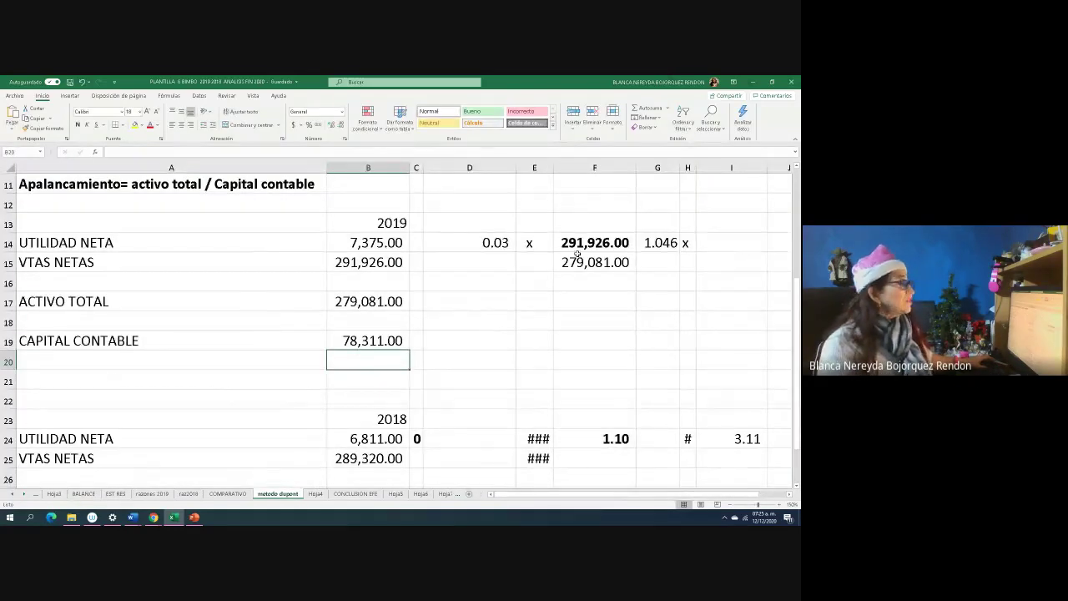
- Reference the 2019 total assets from B17 in I14 as the leverage numerator and widen column I to fit the figure
click(723, 238)
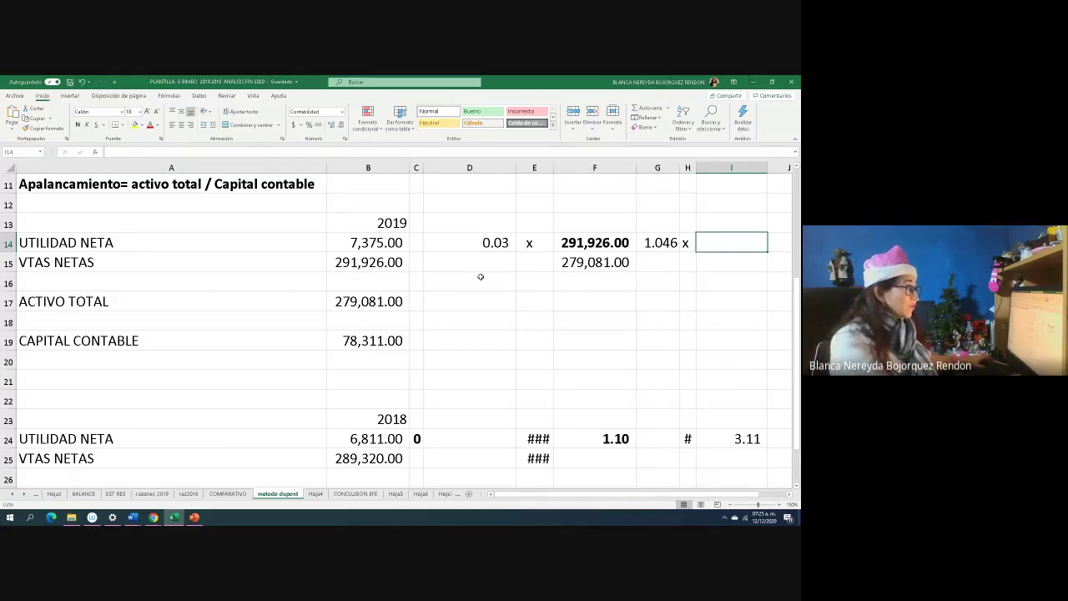
click(350, 307)
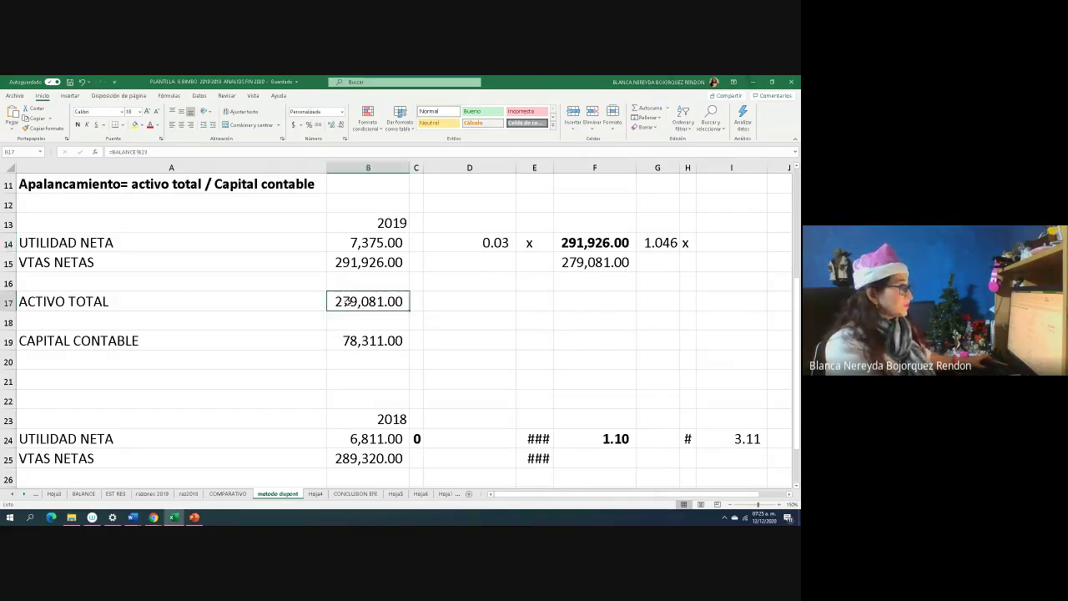
click(715, 244)
text(=)
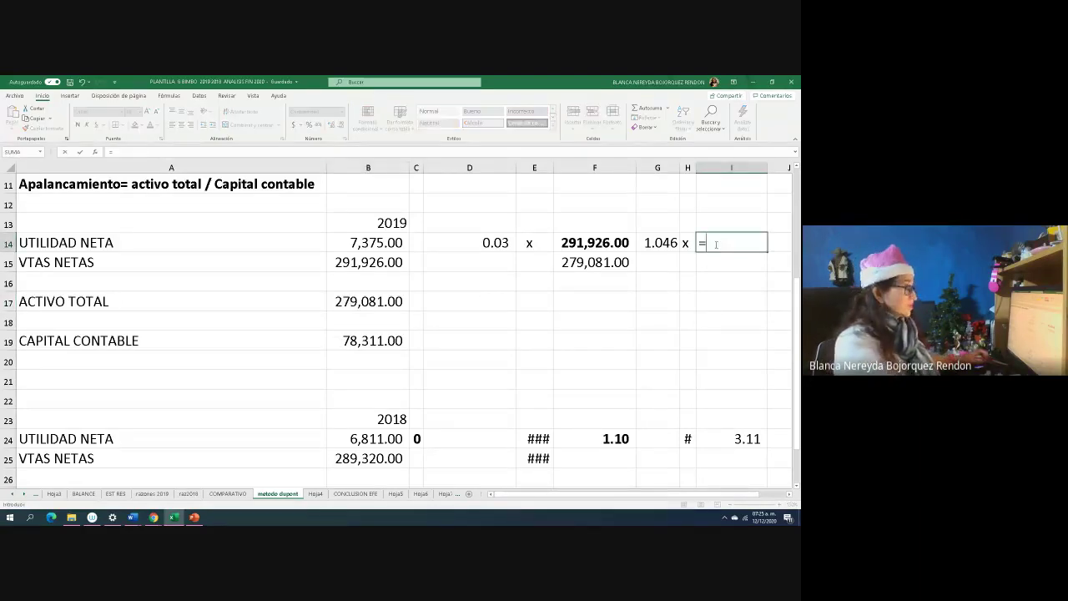
click(359, 303)
key(Return)
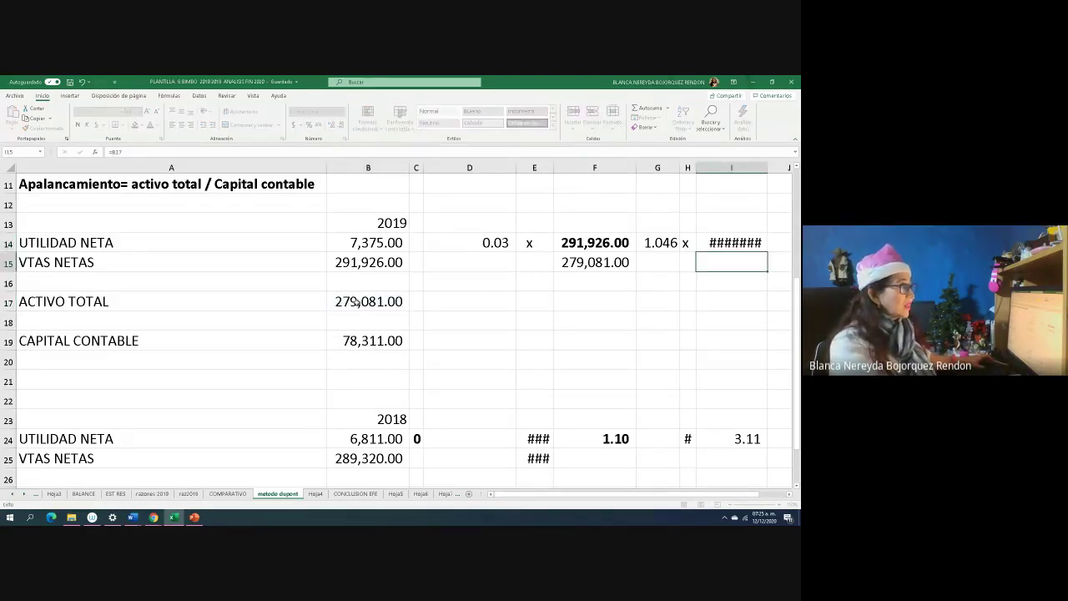
drag(766, 166, 781, 166)
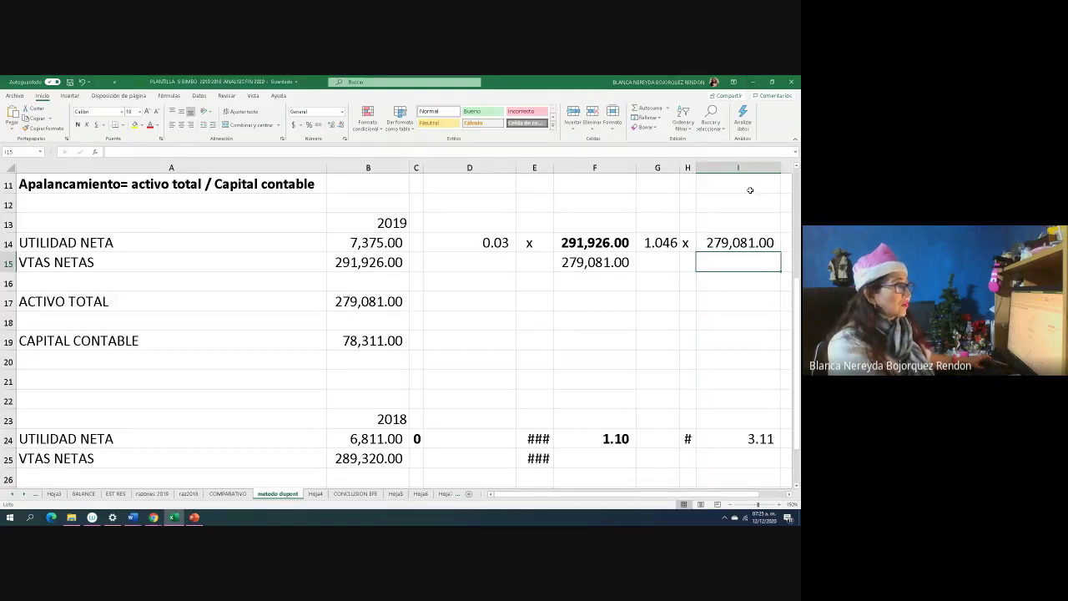
- Reference the 2019 stockholders' equity from B19 in I15 as the leverage denominator
text(=)
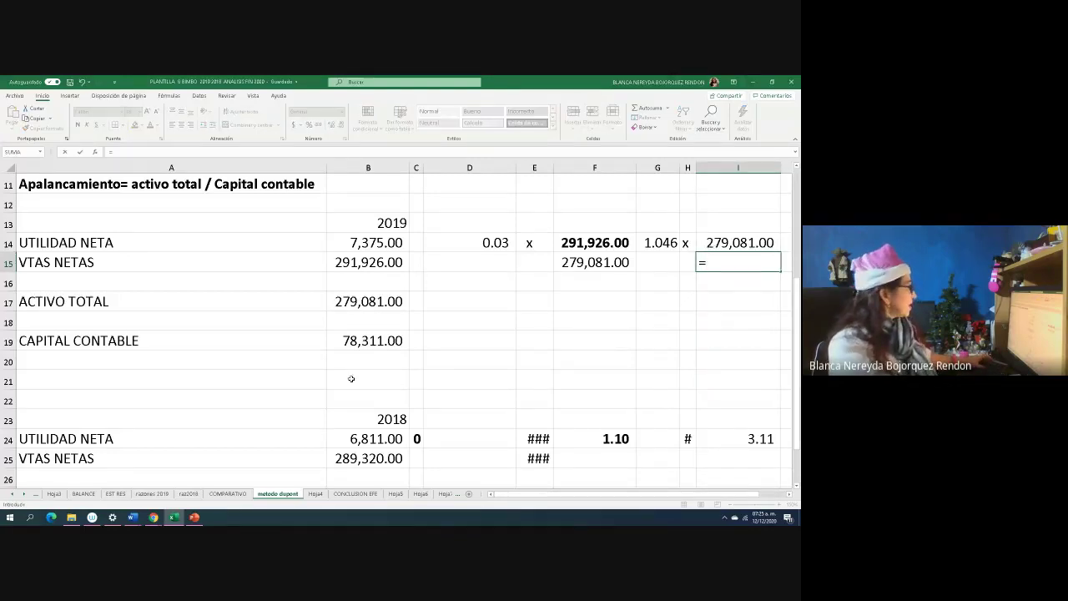
click(344, 340)
key(Return)
- Underline the numerators in I14, F14 and B14 so that each pair of figures reads as a fraction
click(553, 388)
key(Right)
key(Right)
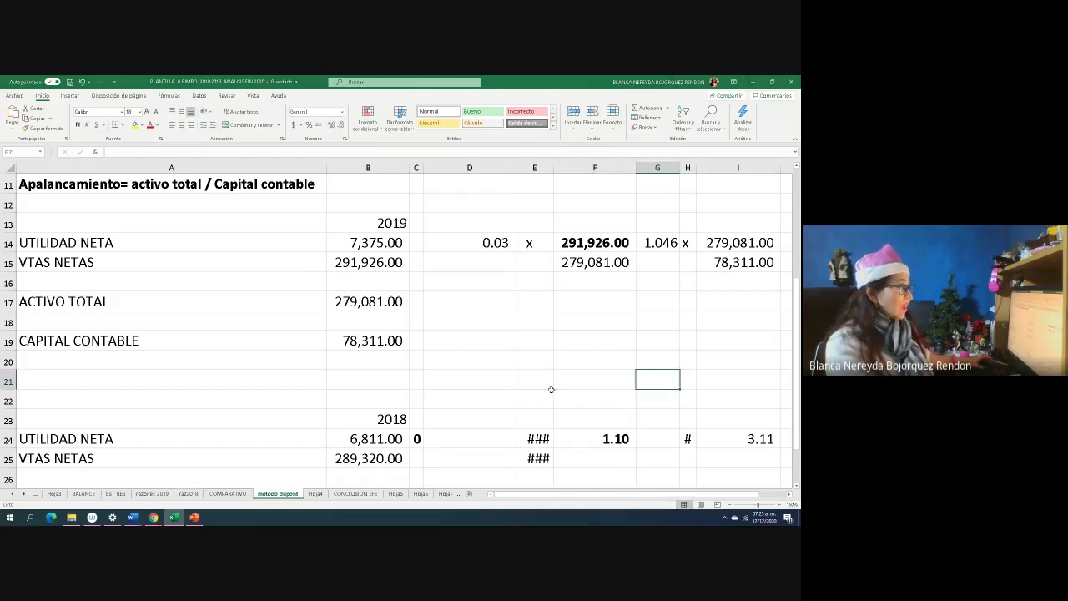
key(Right)
key(Right)
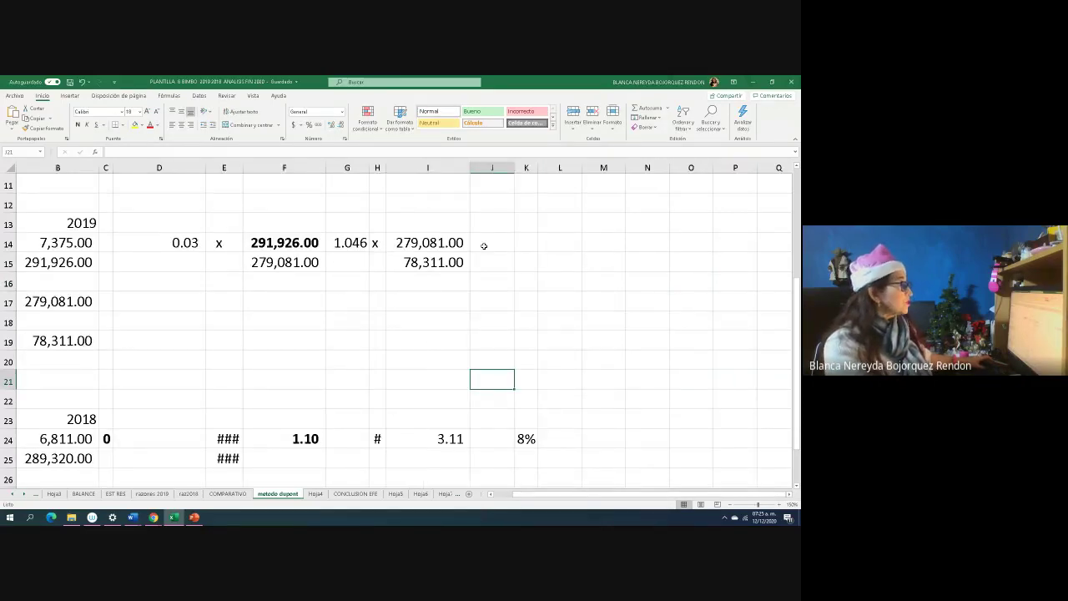
click(483, 246)
click(415, 249)
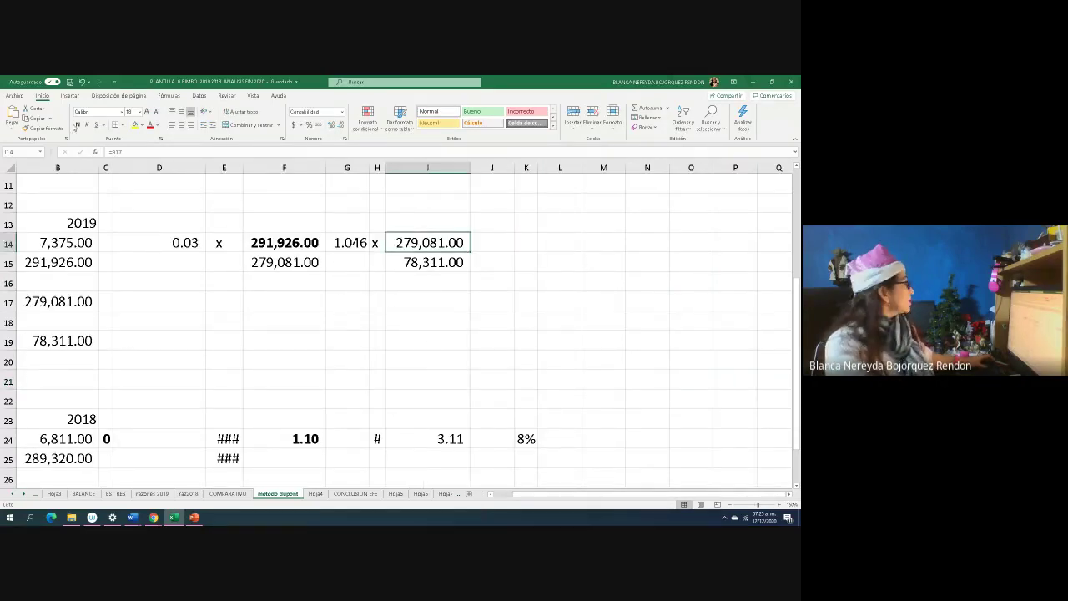
click(96, 125)
click(284, 242)
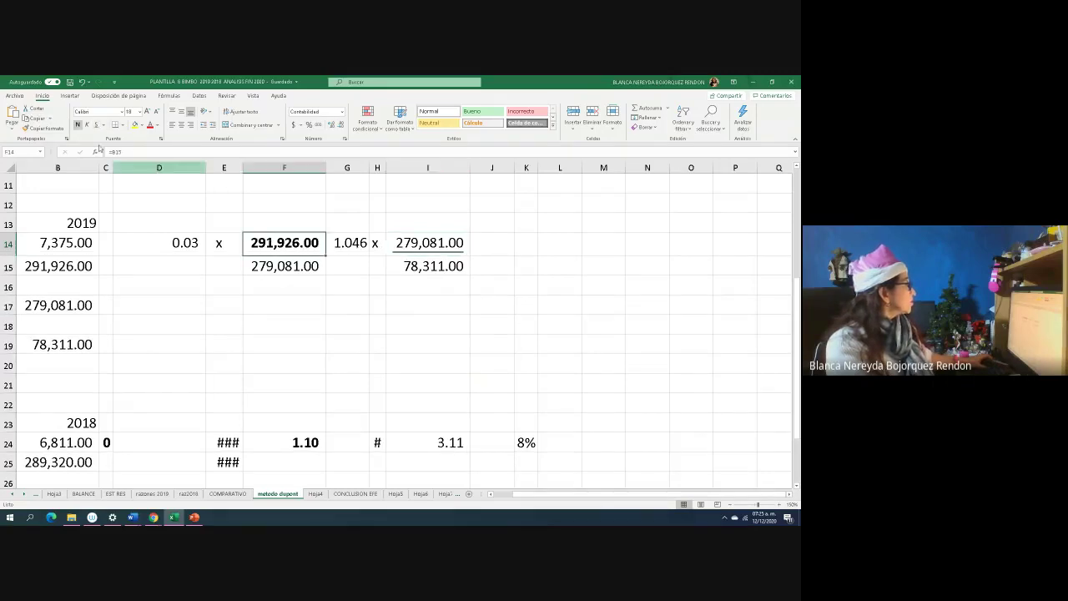
click(96, 124)
click(69, 237)
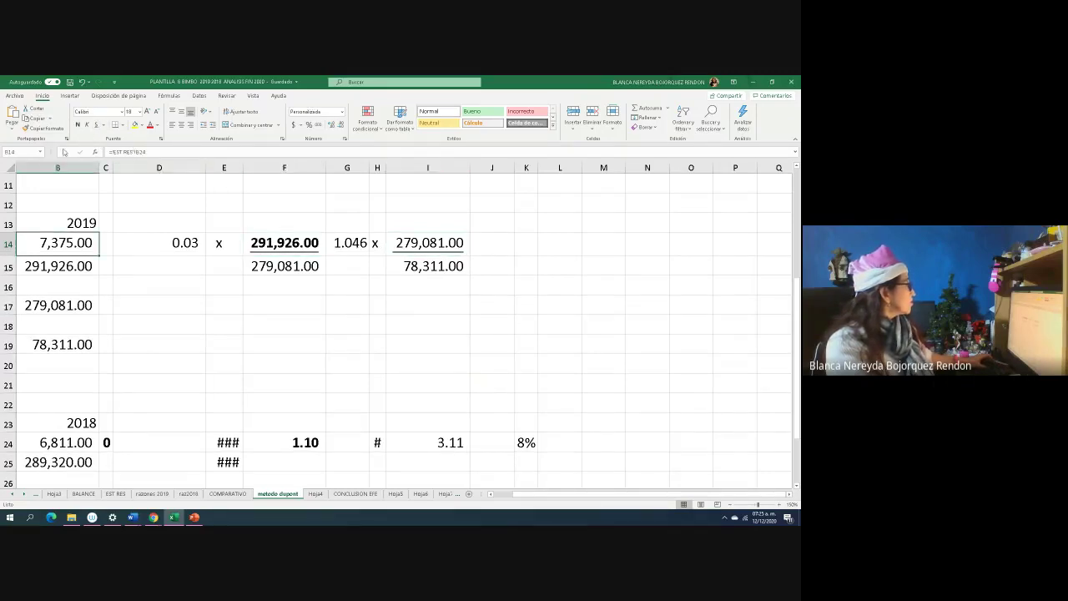
click(96, 124)
- Calculate the 2019 leverage ratio in J14 with =I14/I15
click(481, 249)
text(=)
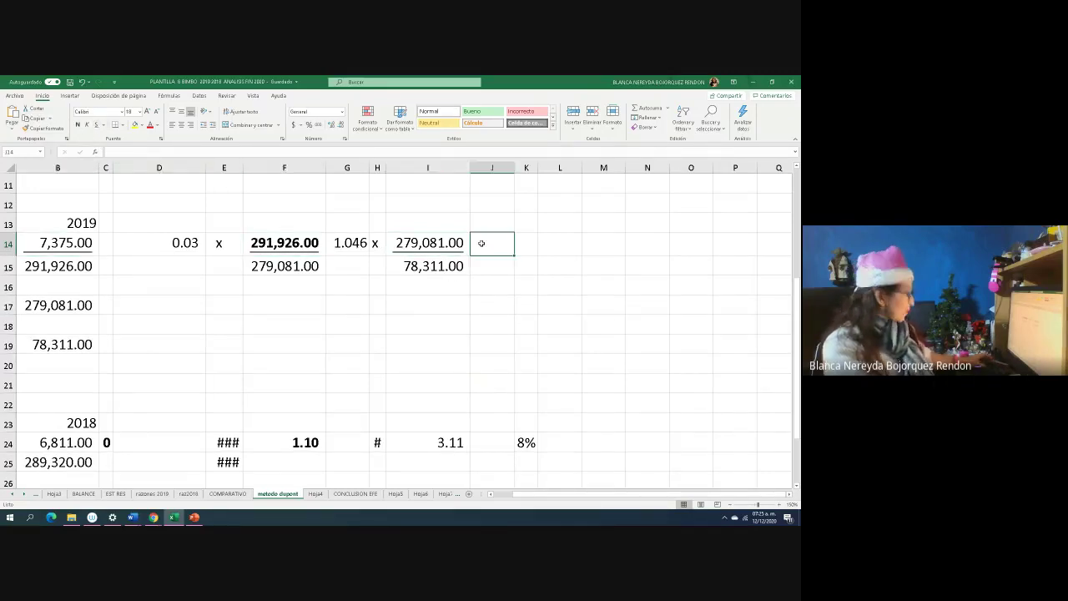
click(401, 243)
text(/)
click(404, 266)
key(Return)
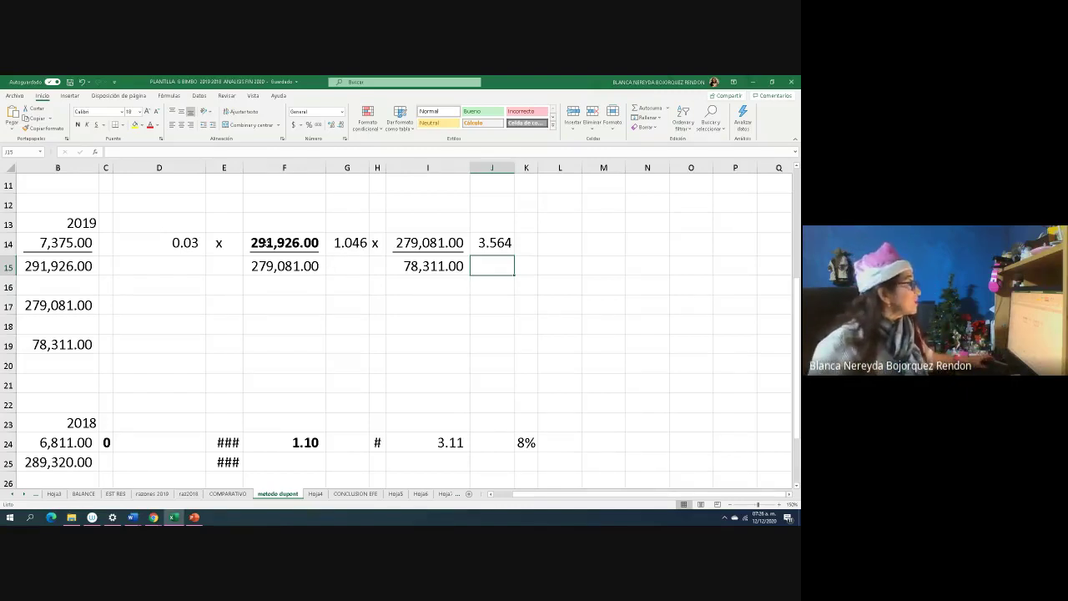
click(152, 245)
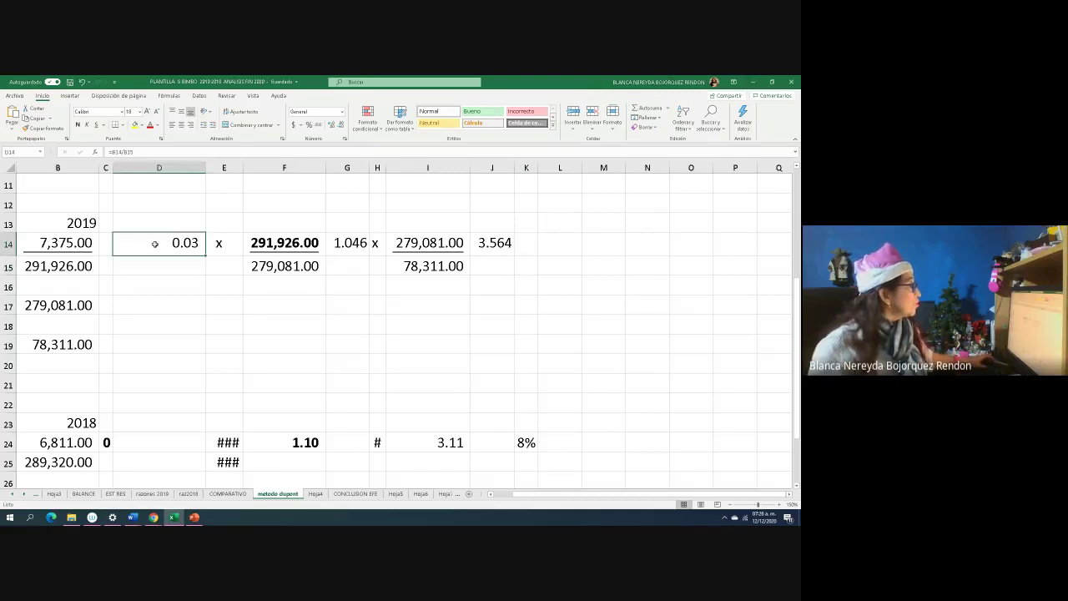
click(339, 243)
click(509, 243)
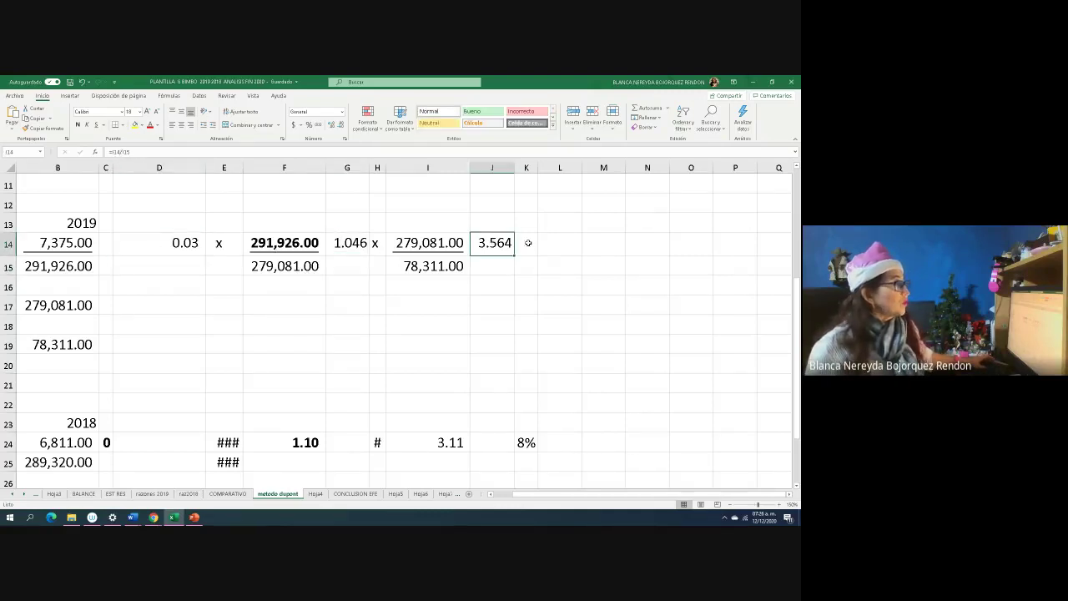
click(558, 243)
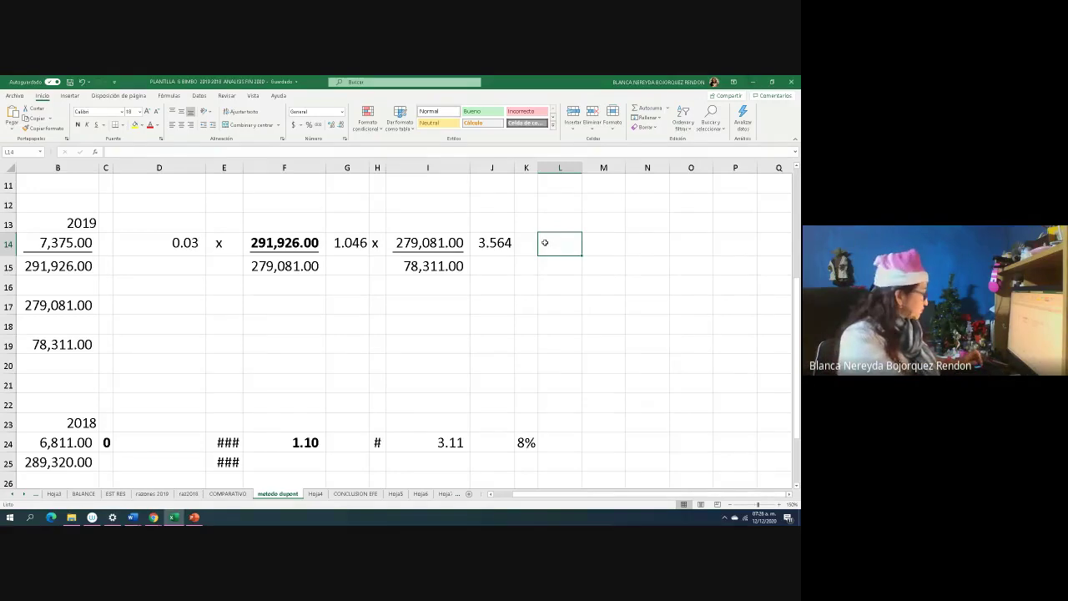
- Make the three 2019 ratio results in D14, G14 and J14 bold
click(179, 243)
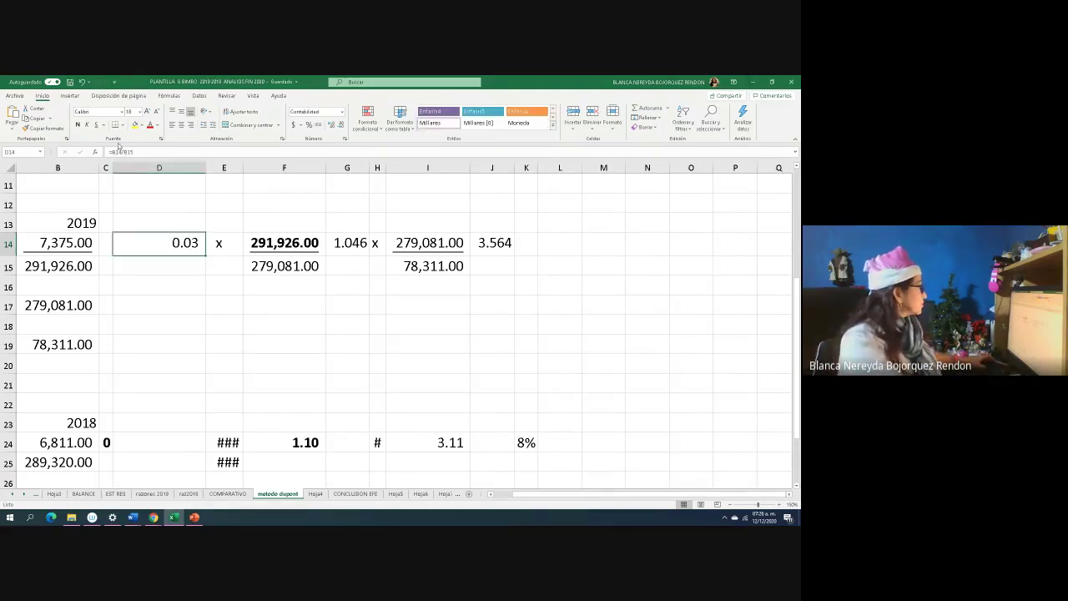
click(77, 124)
click(338, 242)
key(ctrl+n)
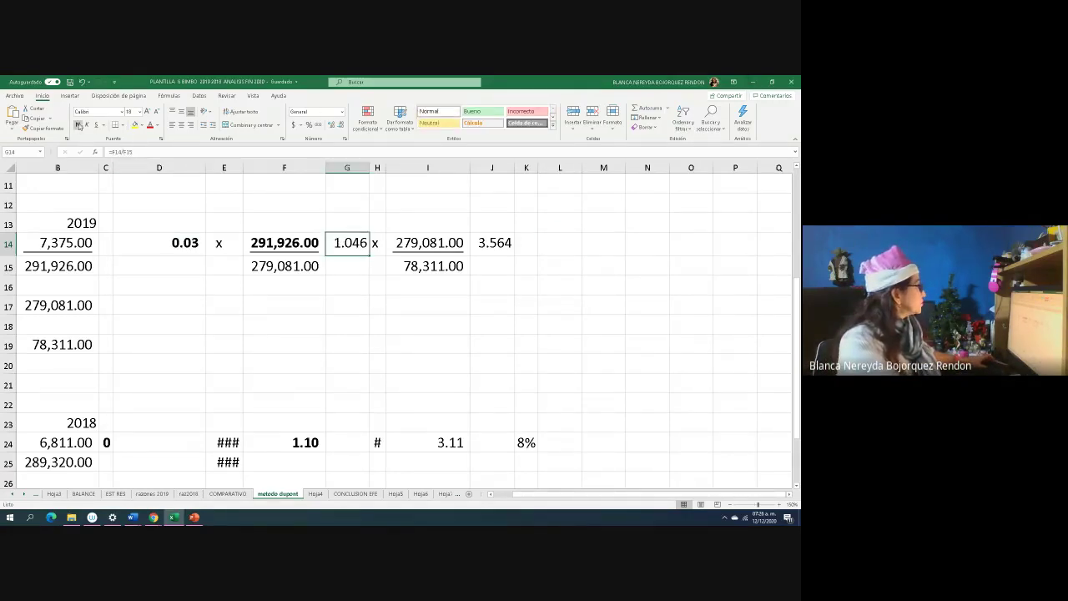
click(487, 240)
click(77, 125)
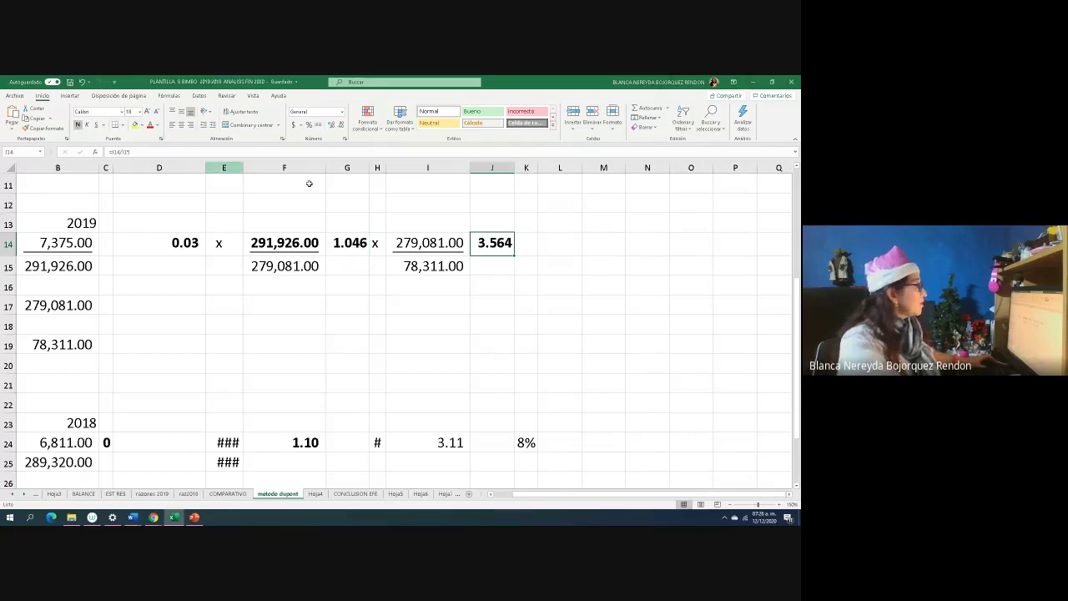
- Calculate the 2019 DuPont result in L14 by multiplying the three ratios with =D14*G14*J14
click(545, 245)
text(=)
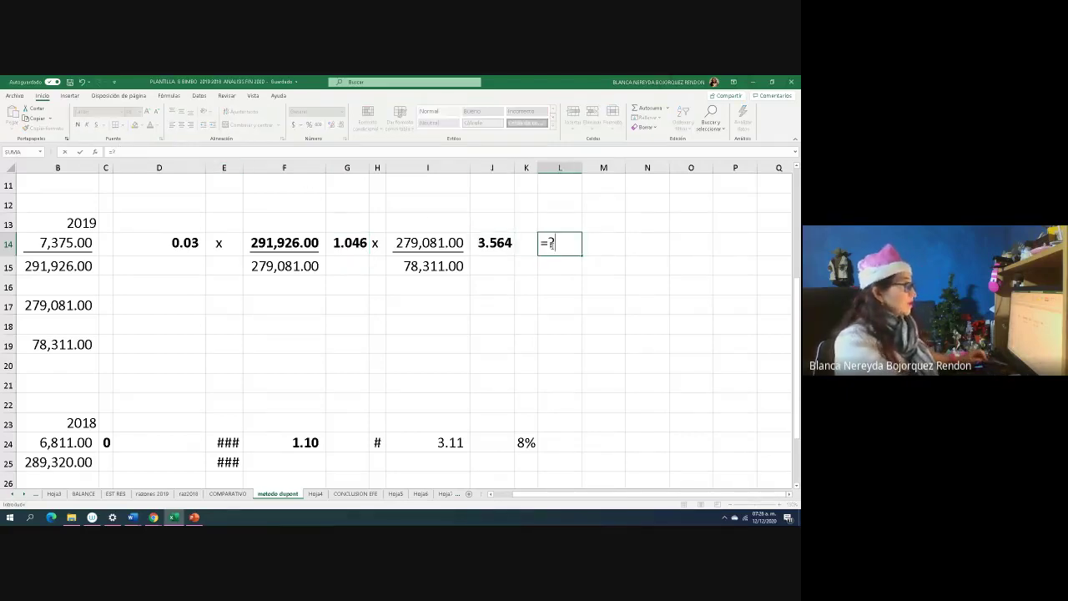
click(157, 247)
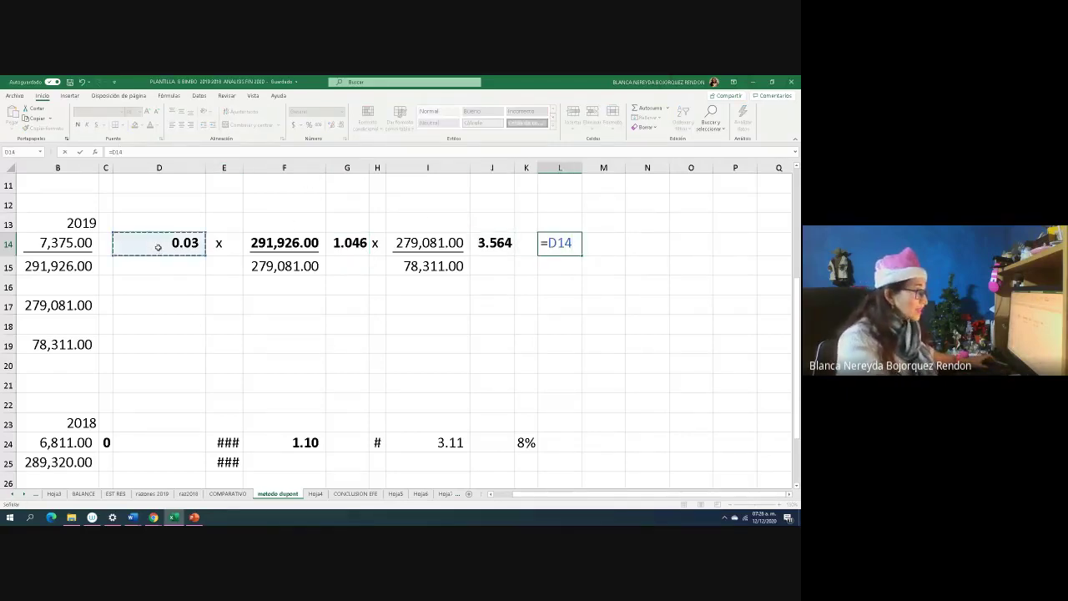
text(*)
click(349, 243)
text(*)
click(492, 243)
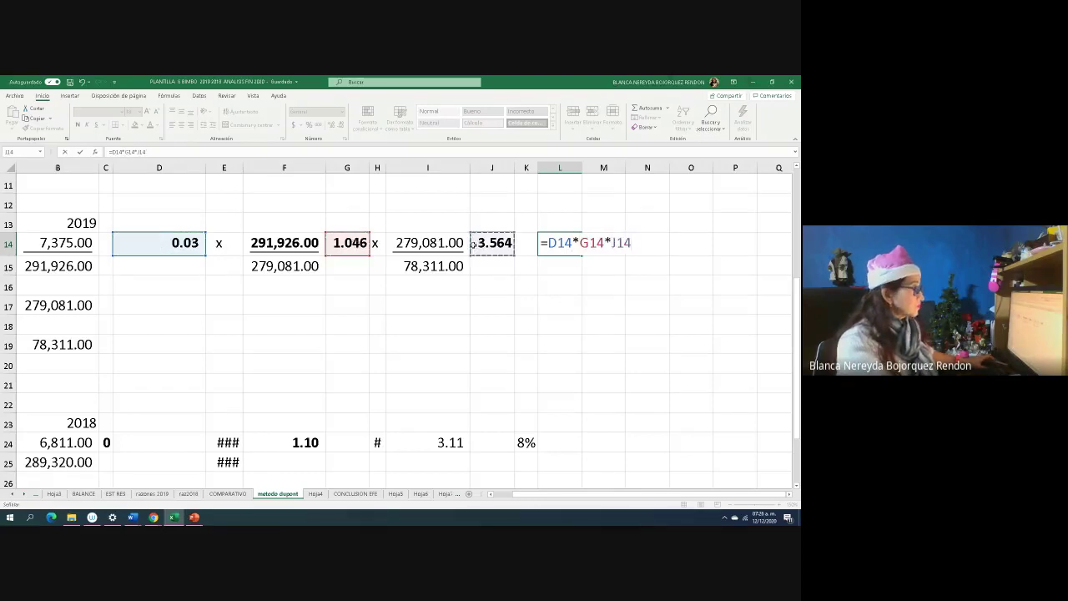
key(Return)
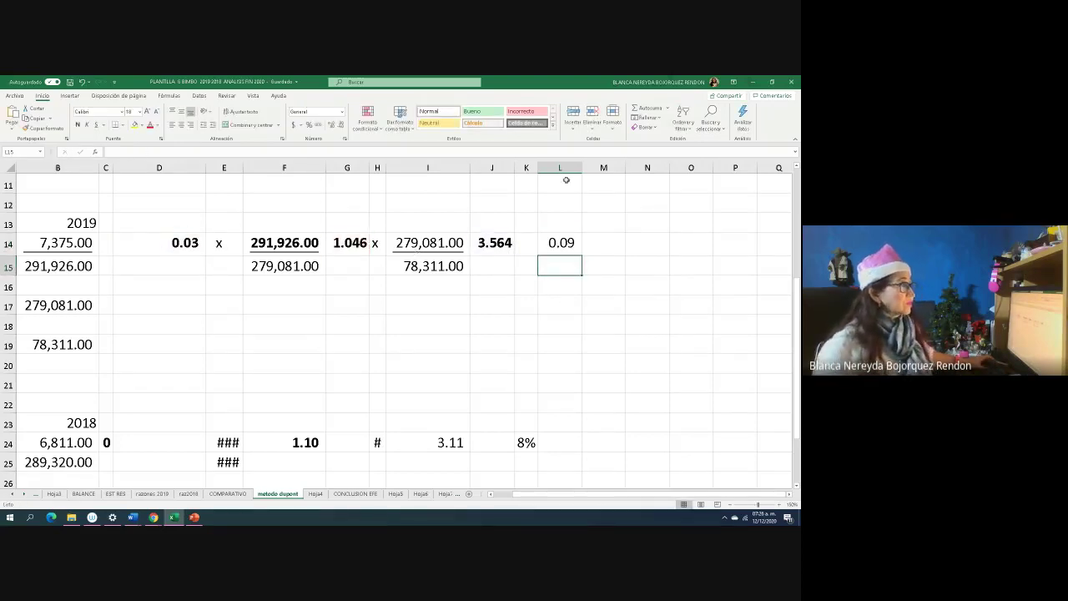
click(560, 242)
click(614, 246)
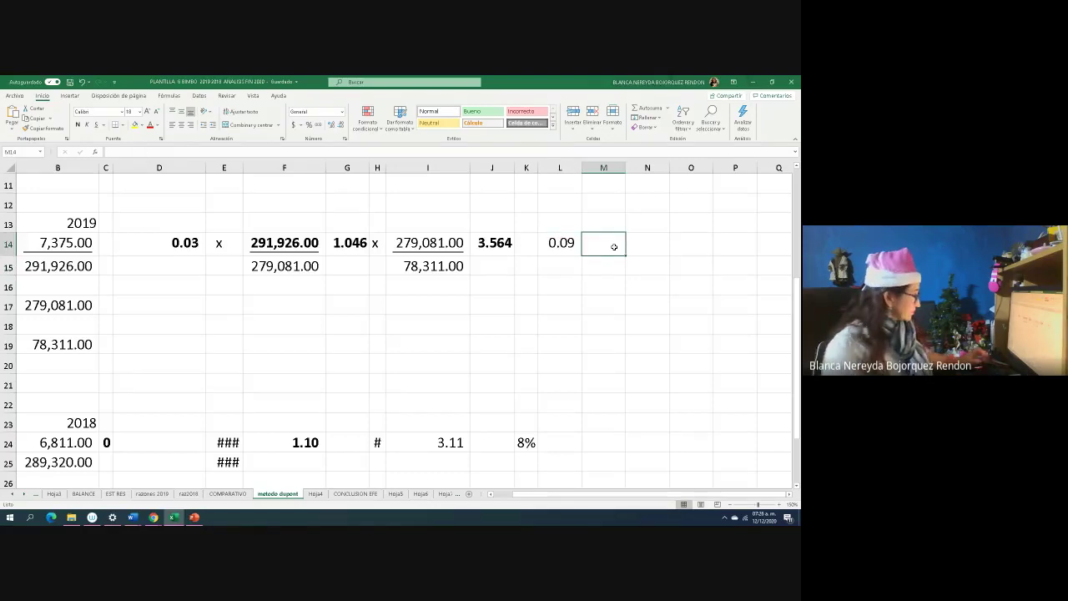
text(=)
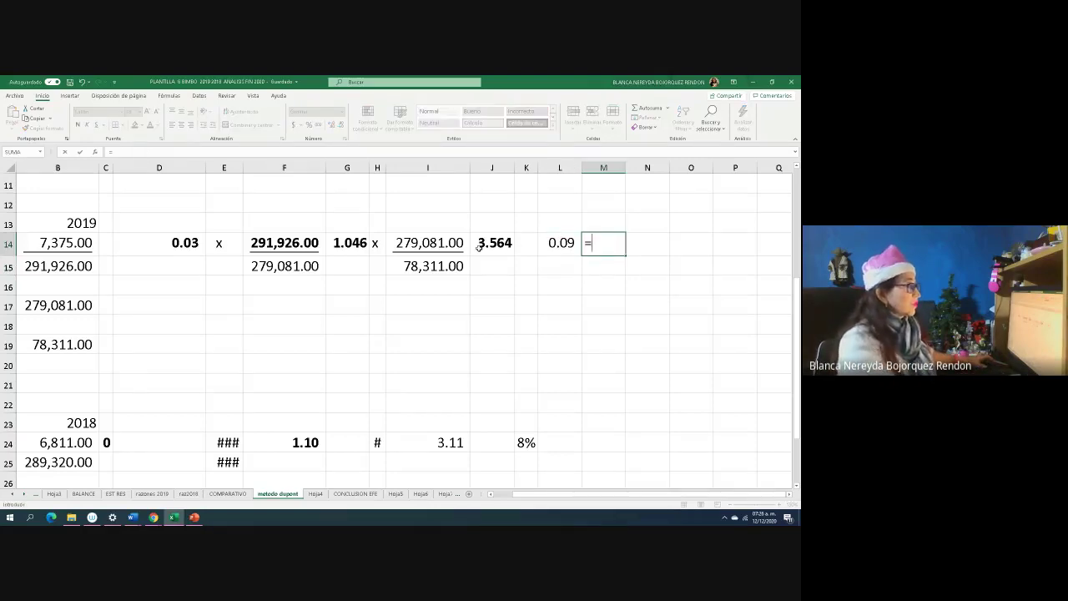
key(Escape)
- Format the 2019 DuPont result in L14 as a percentage
click(551, 248)
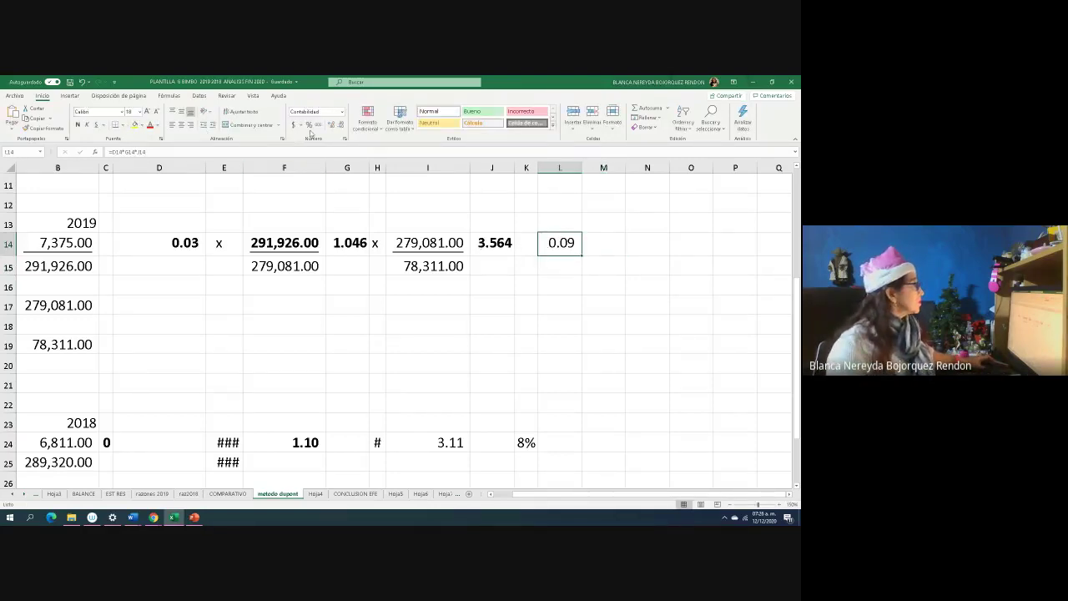
click(308, 125)
click(553, 286)
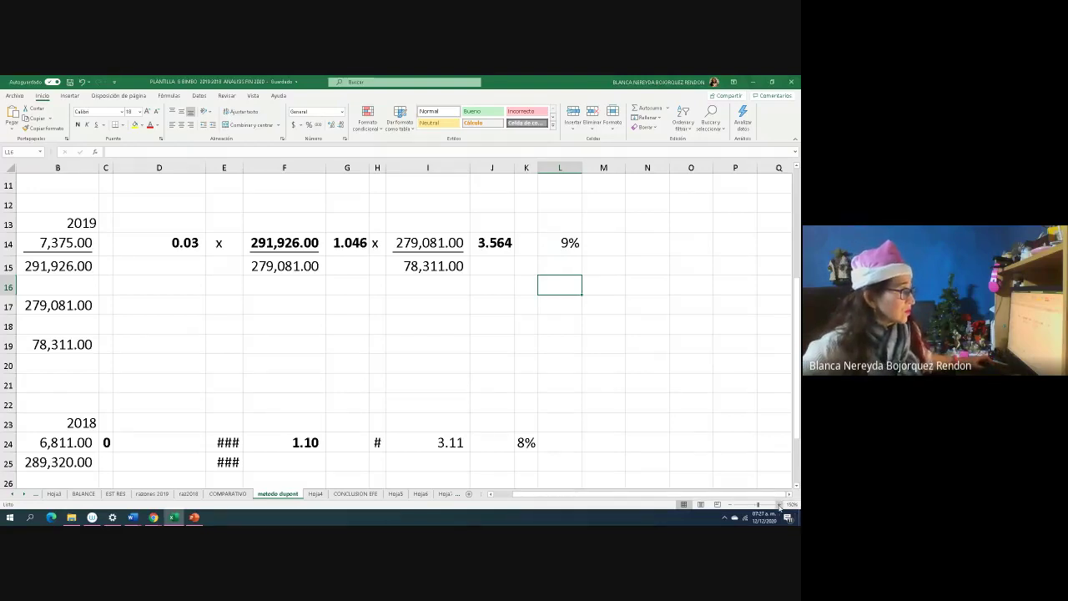
- Fill the 2019 DuPont result in L14 with yellow
scroll(421, 322, up, 3)
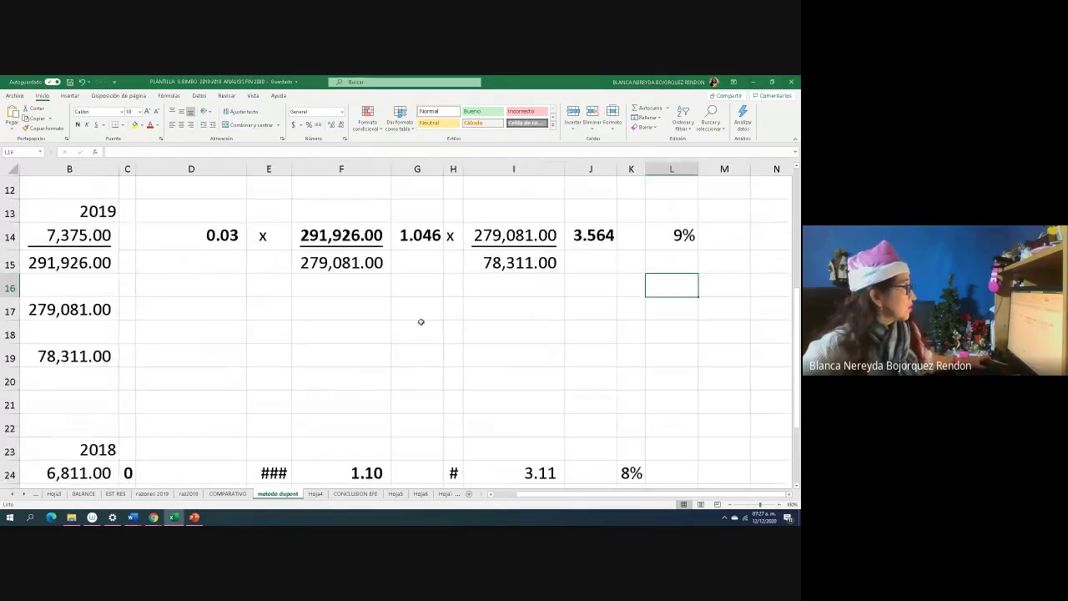
click(650, 236)
click(135, 127)
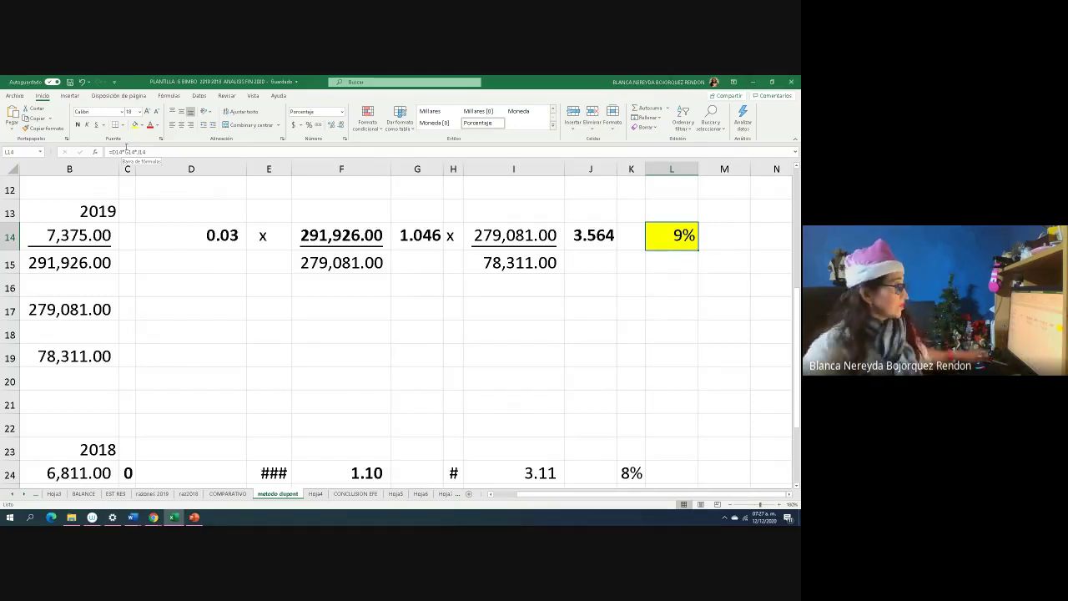
- Enter the note "rentabilidad de g bimbo del año 2019 de un 9%" in L15, below the 2019 result
click(654, 268)
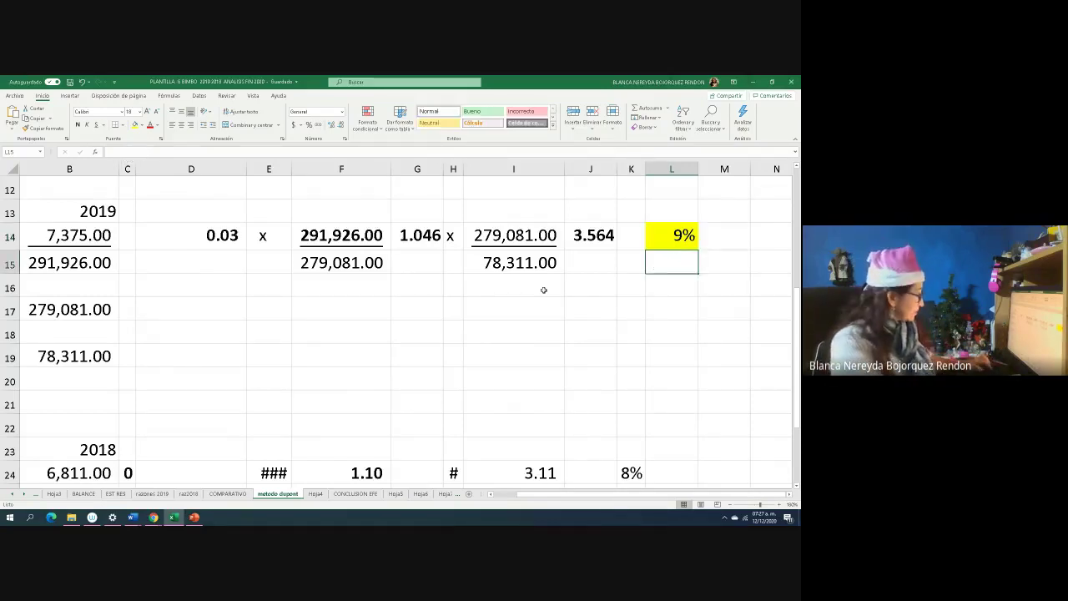
text(rentabilidasd)
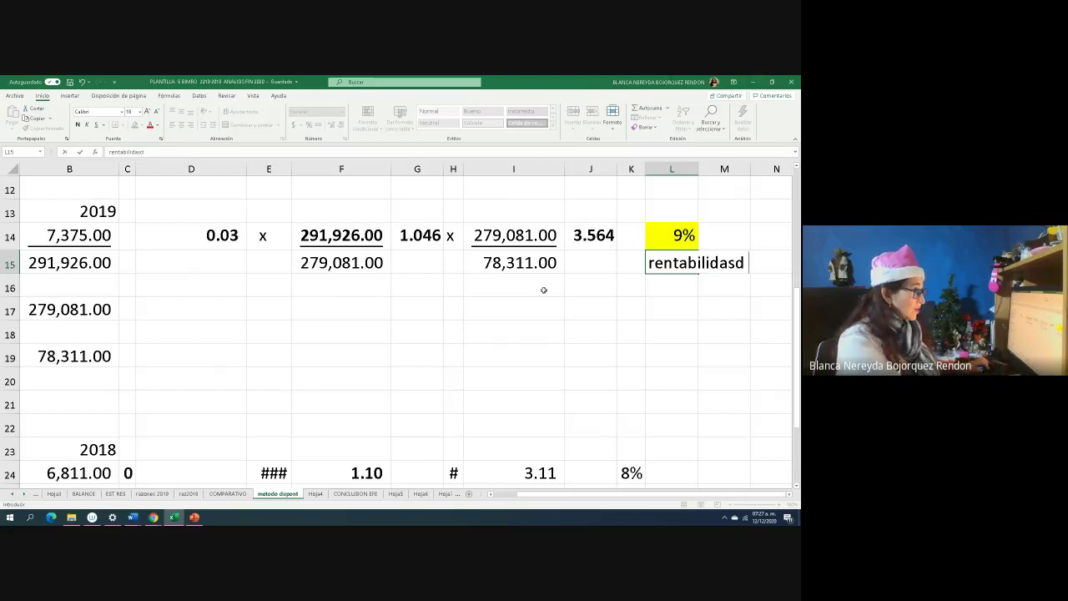
key(BackSpace)
key(BackSpace)
text(d de g bi)
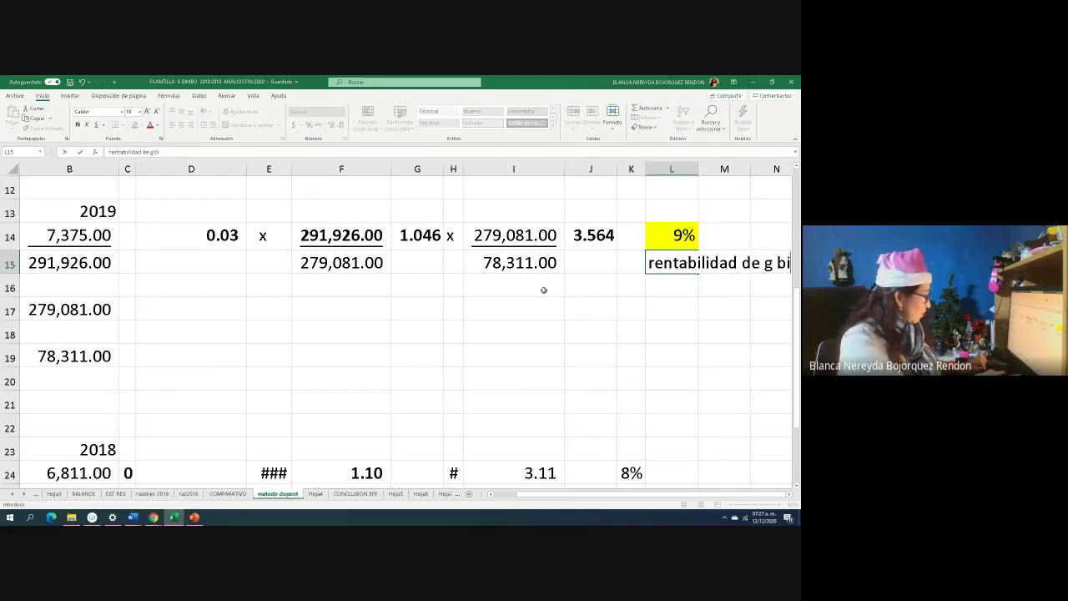
text(mbo del año 2019 )
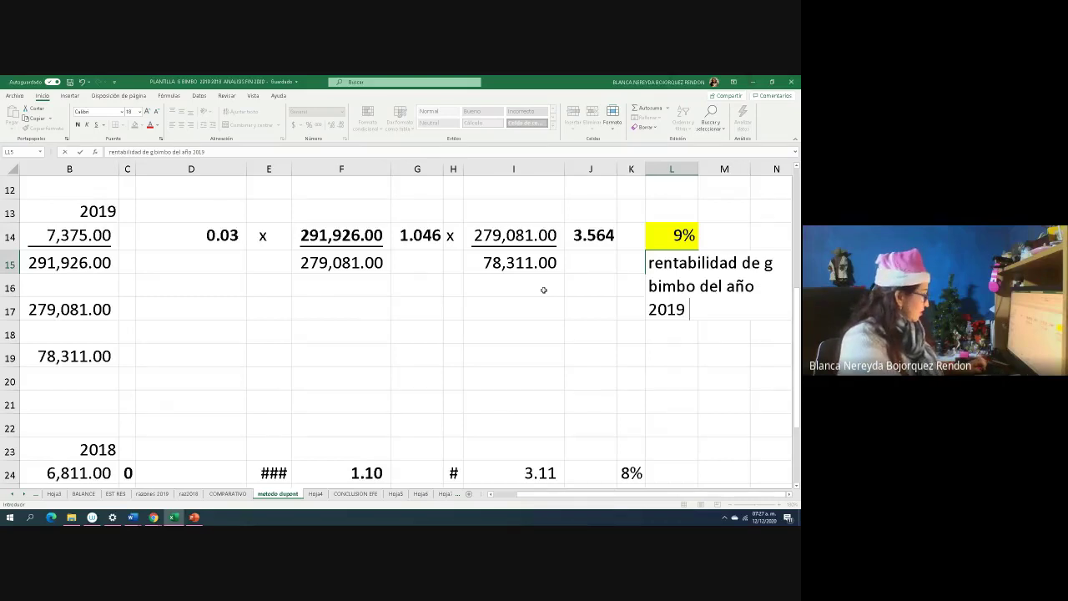
text(de un )
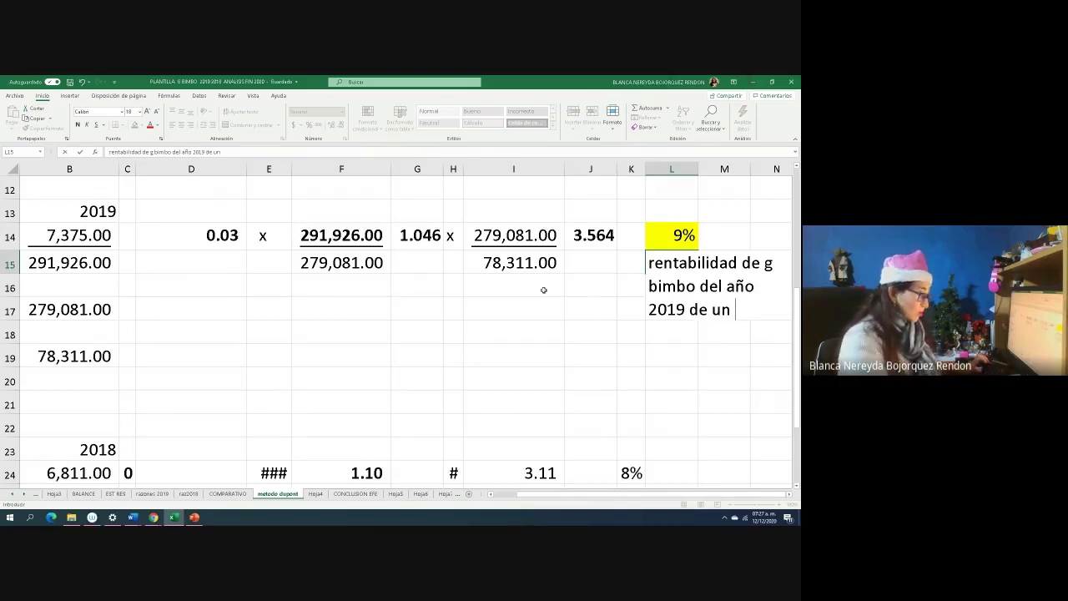
text(9%)
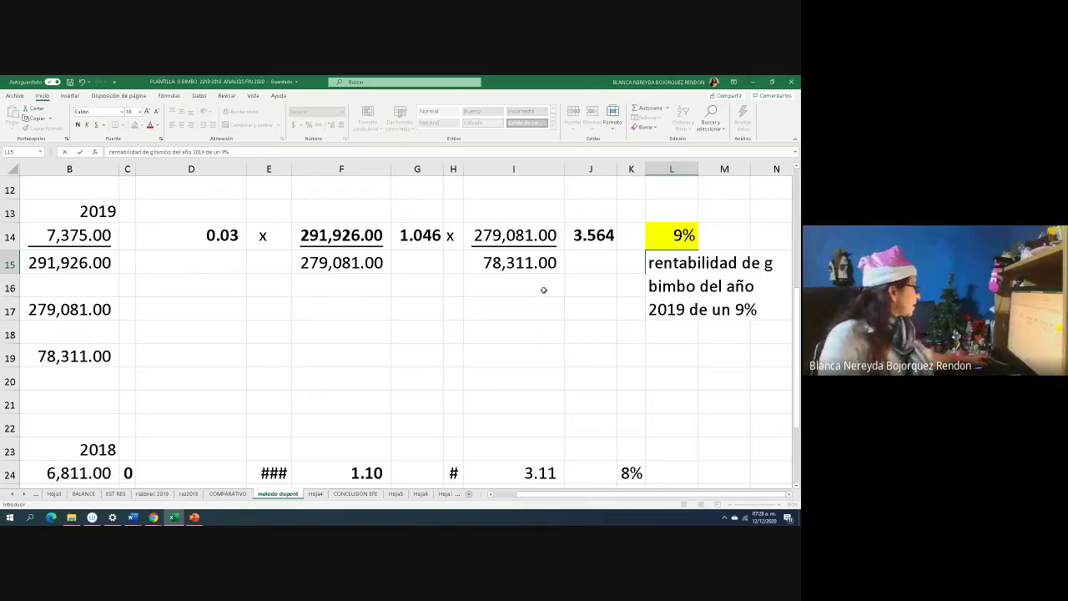
- Switch to the Calculator app and place its window below the 2019 ratios so row 14 stays readable
click(9, 517)
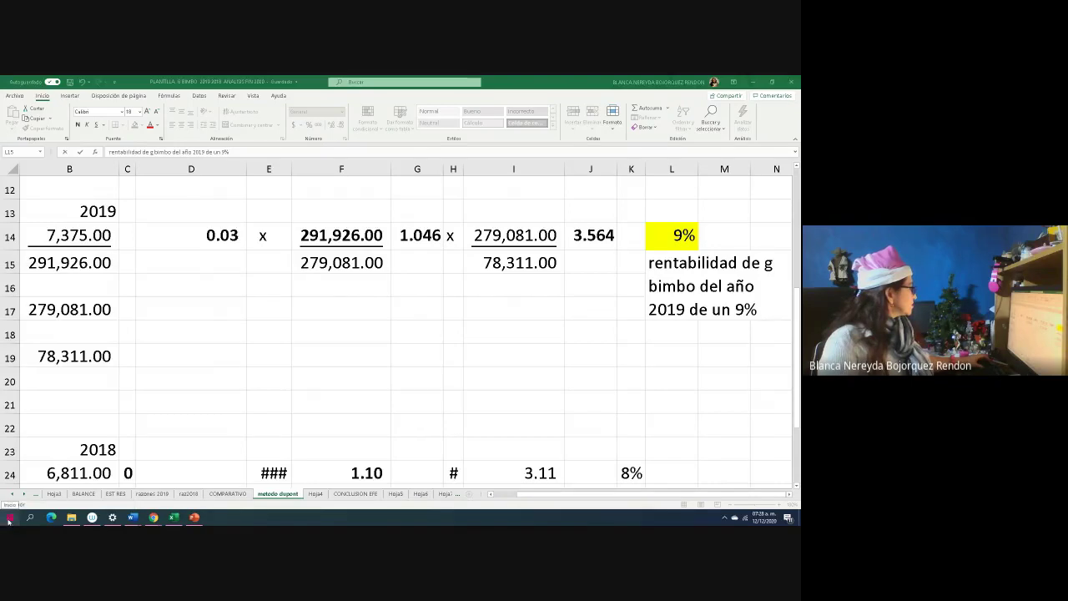
click(15, 520)
scroll(45, 444, down, 3)
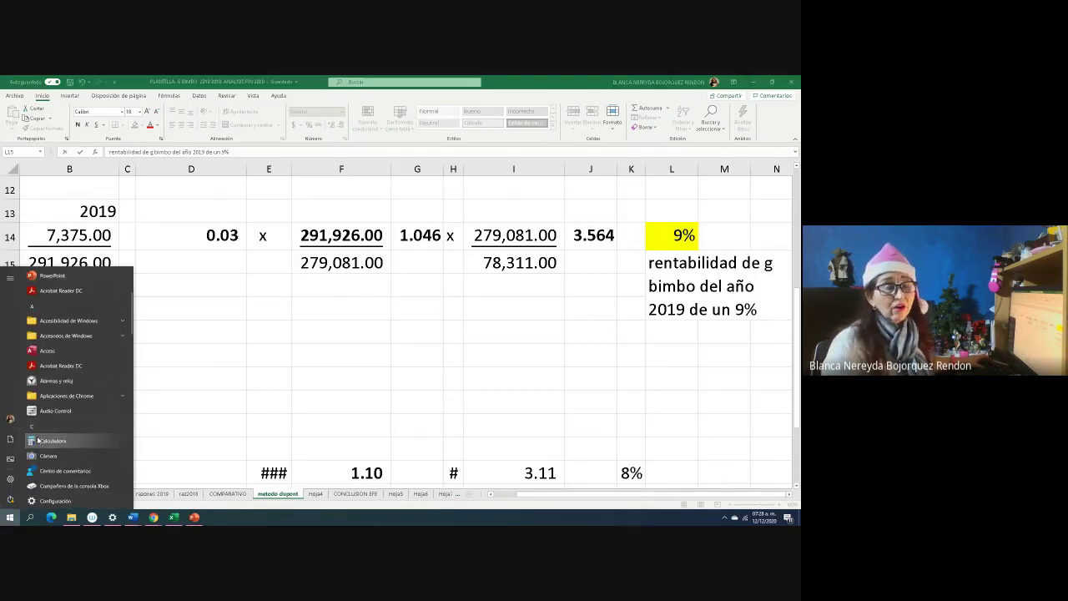
click(50, 440)
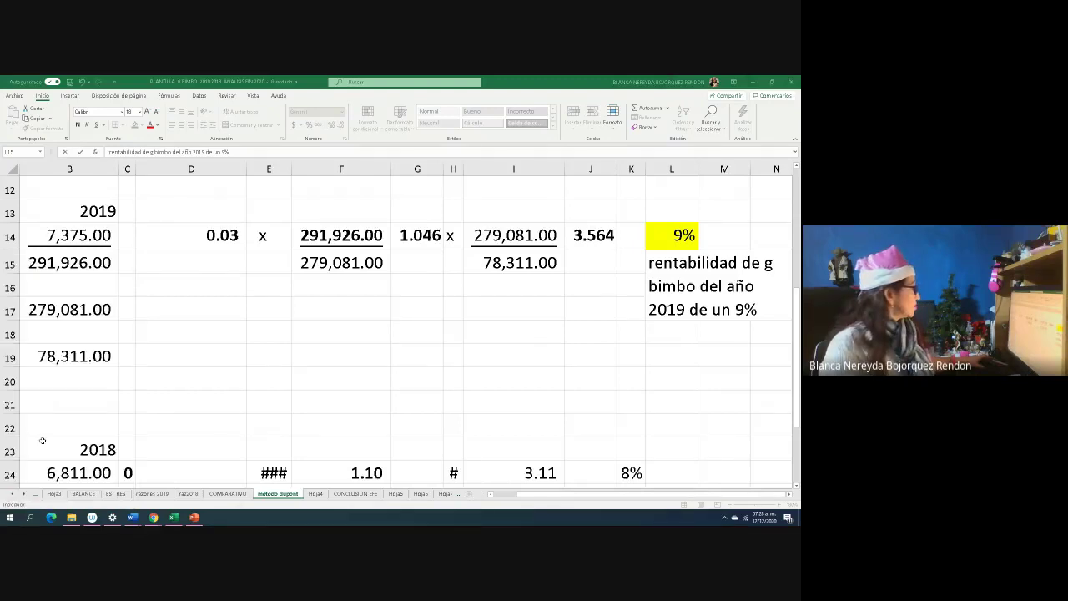
key(alt+Tab)
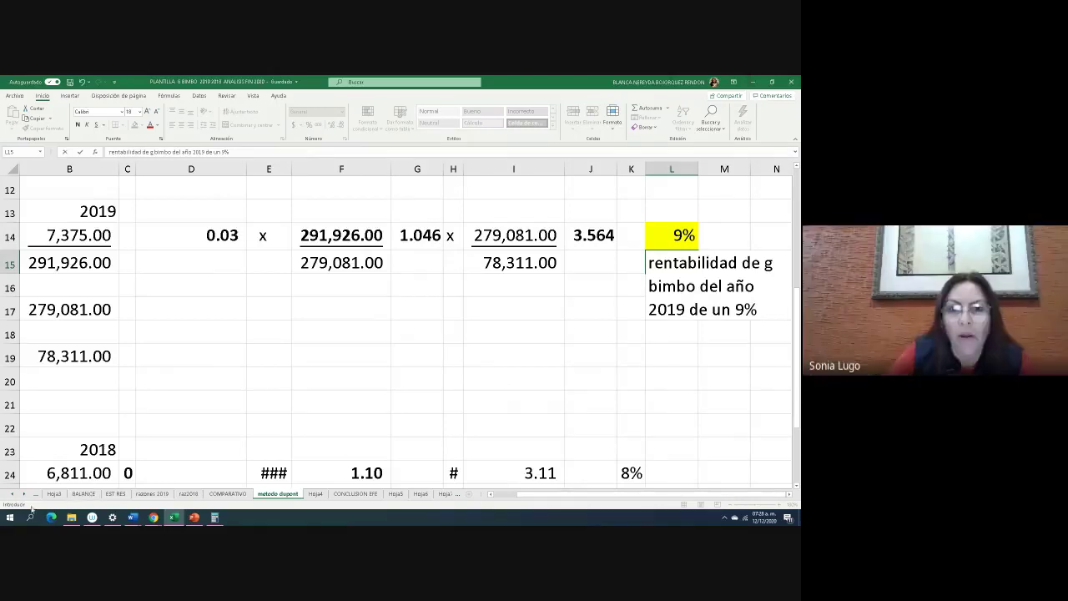
click(214, 517)
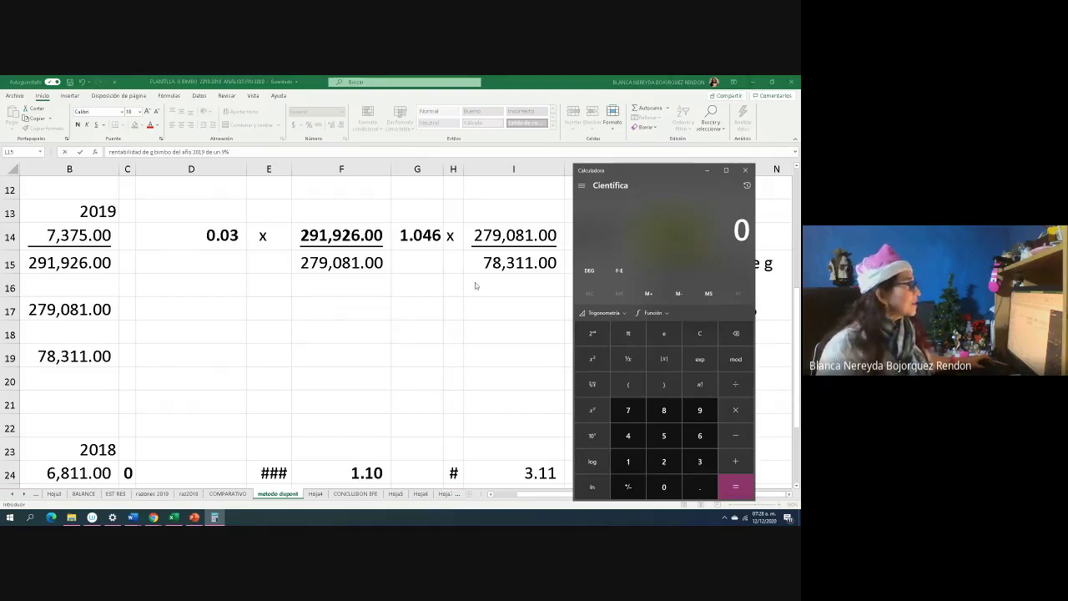
drag(687, 176, 458, 276)
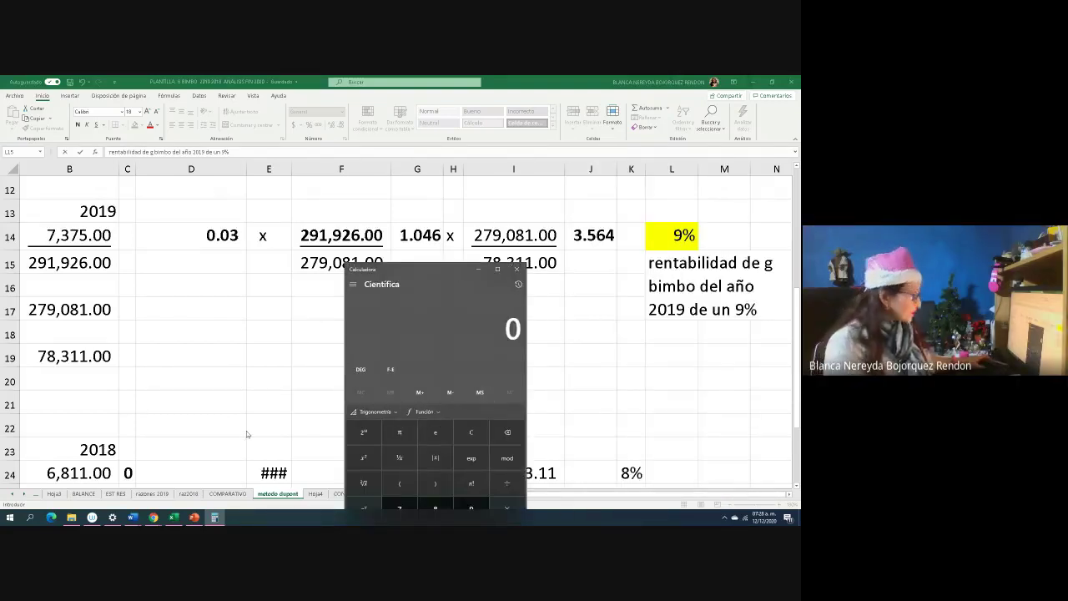
- Check the 2019 DuPont result in the Calculator by multiplying 0.03 × 1.046 × 3.564
text(0.03)
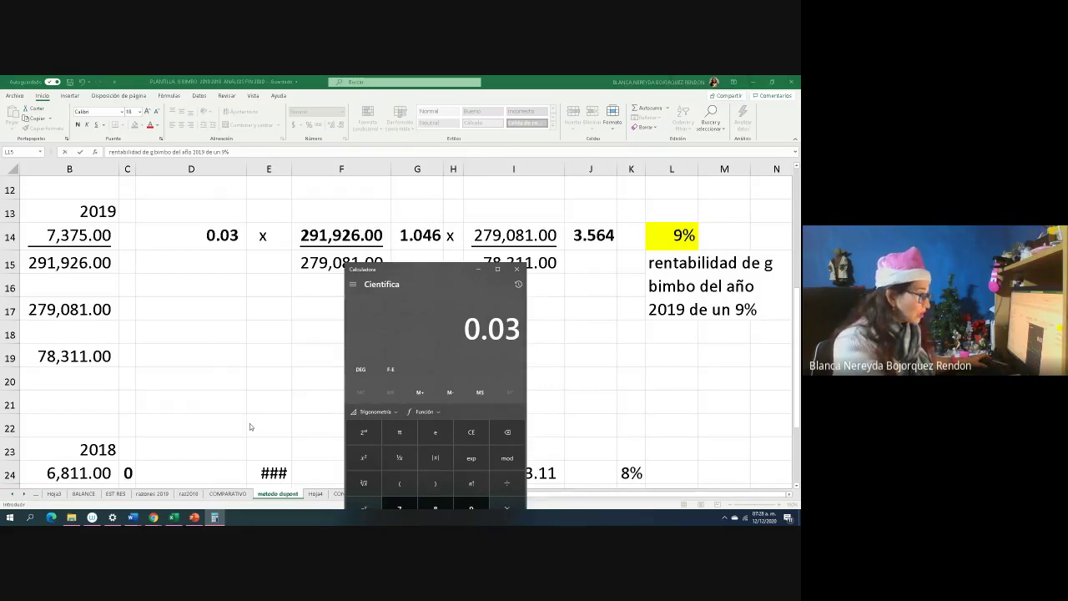
key(slash)
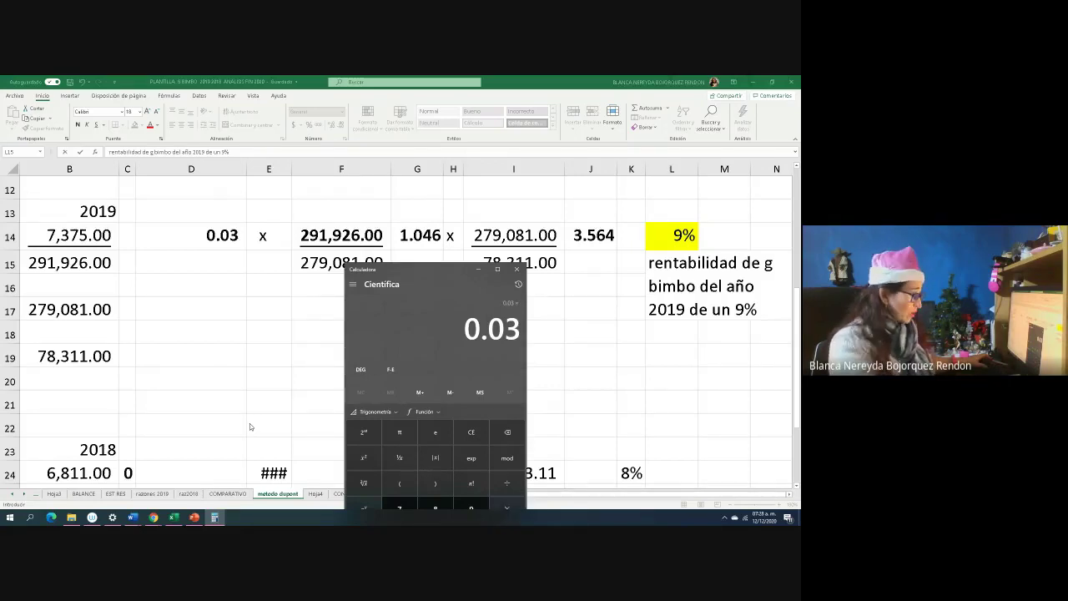
text(1.046)
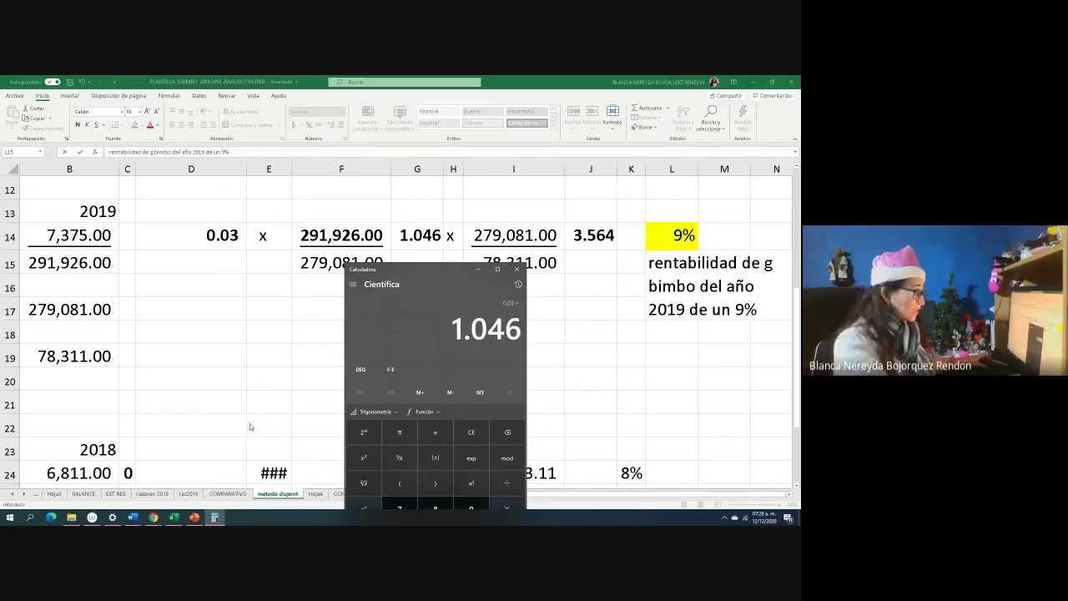
key(Return)
text(0.564)
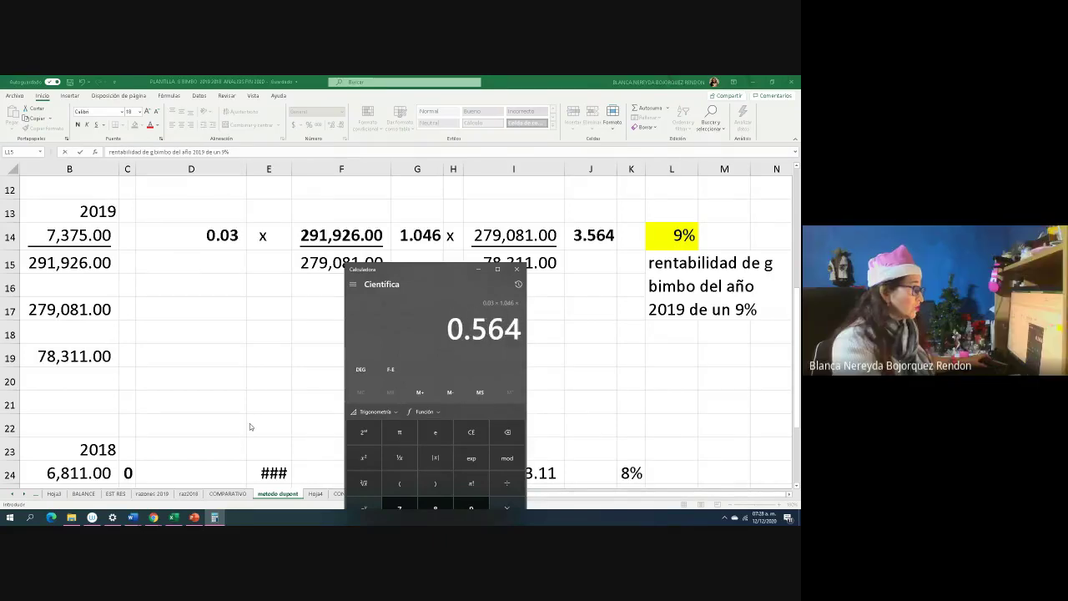
key(BackSpace)
key(BackSpace)
key(BackSpace)
key(BackSpace)
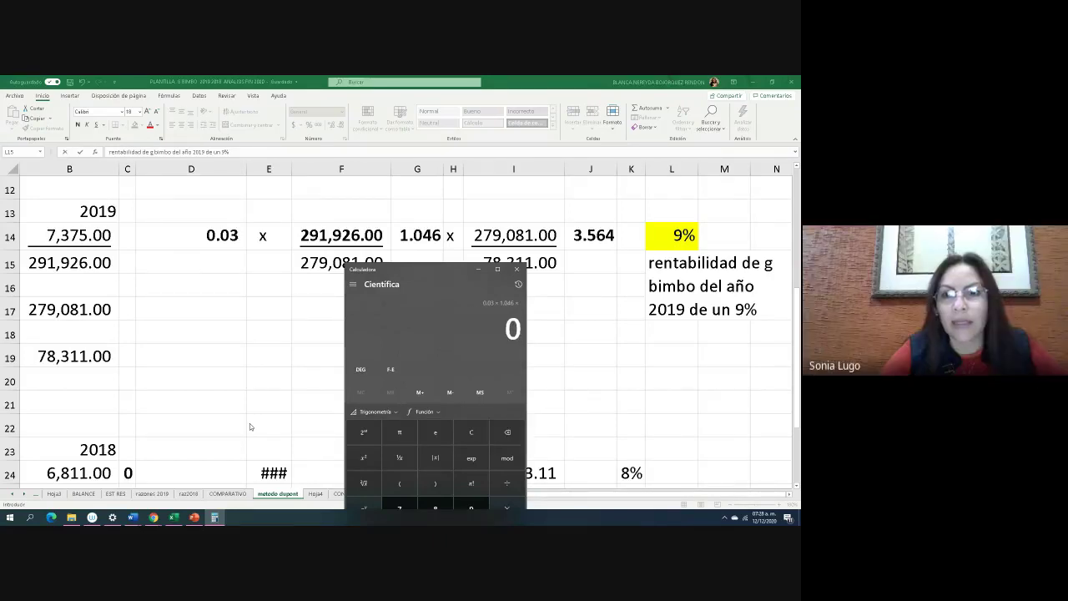
text(32)
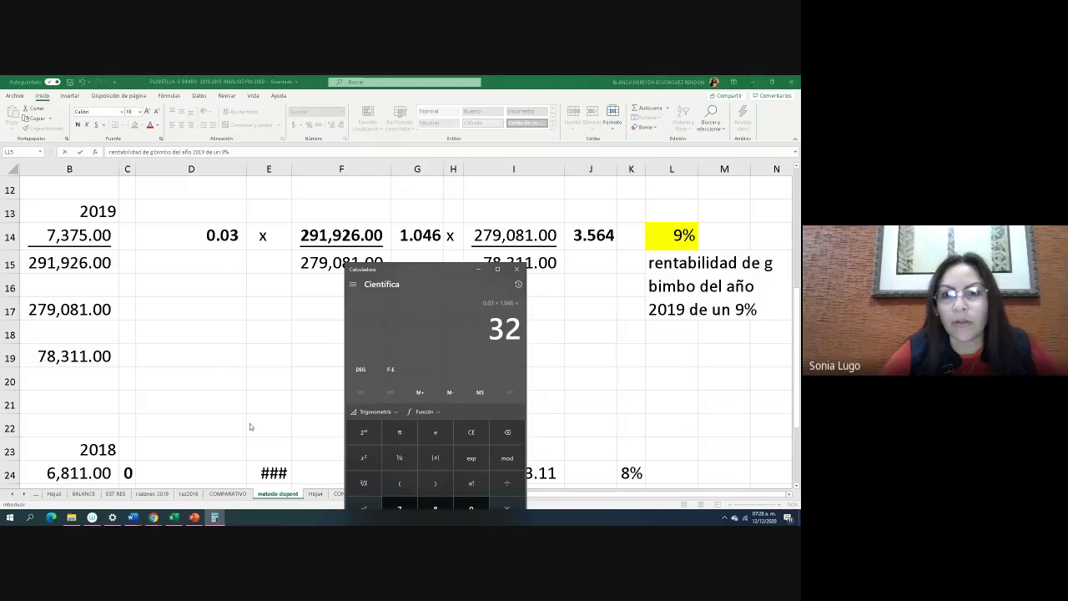
key(BackSpace)
text(.056)
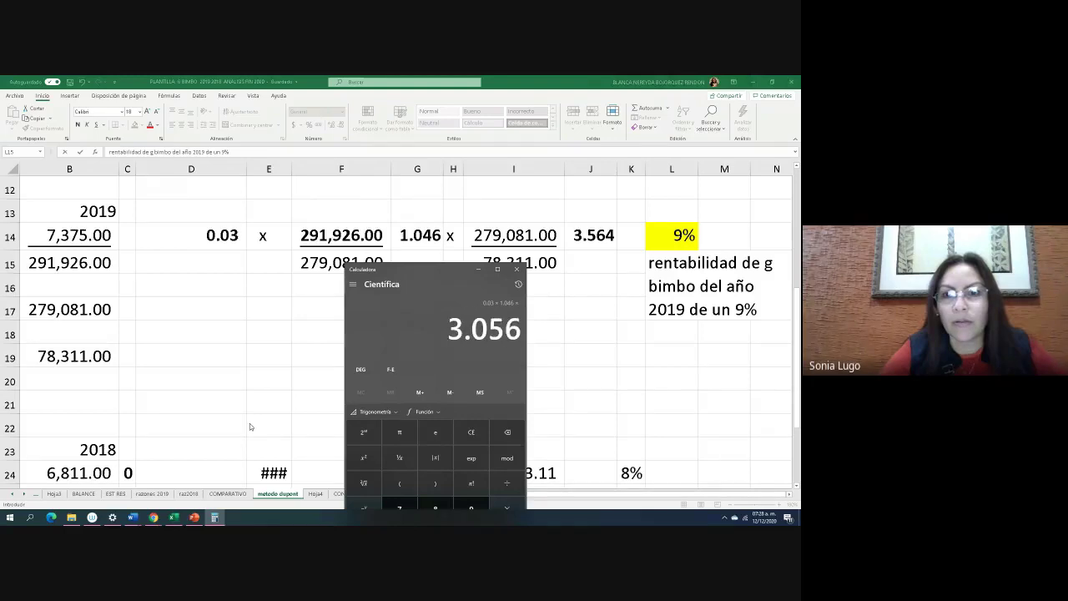
text(4)
key(BackSpace)
key(BackSpace)
key(BackSpace)
key(BackSpace)
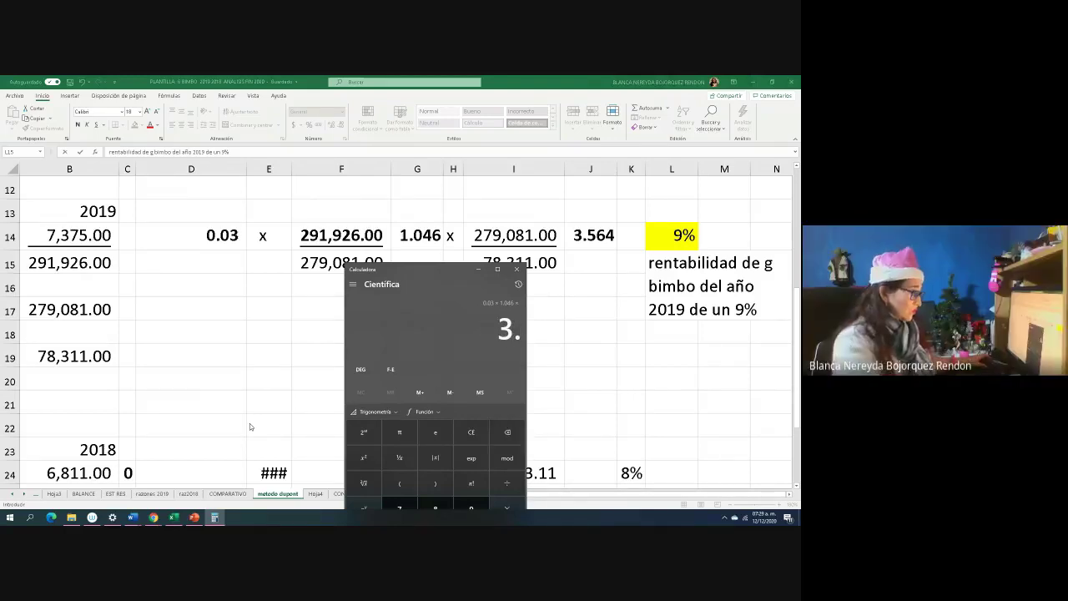
text(564)
key(Return)
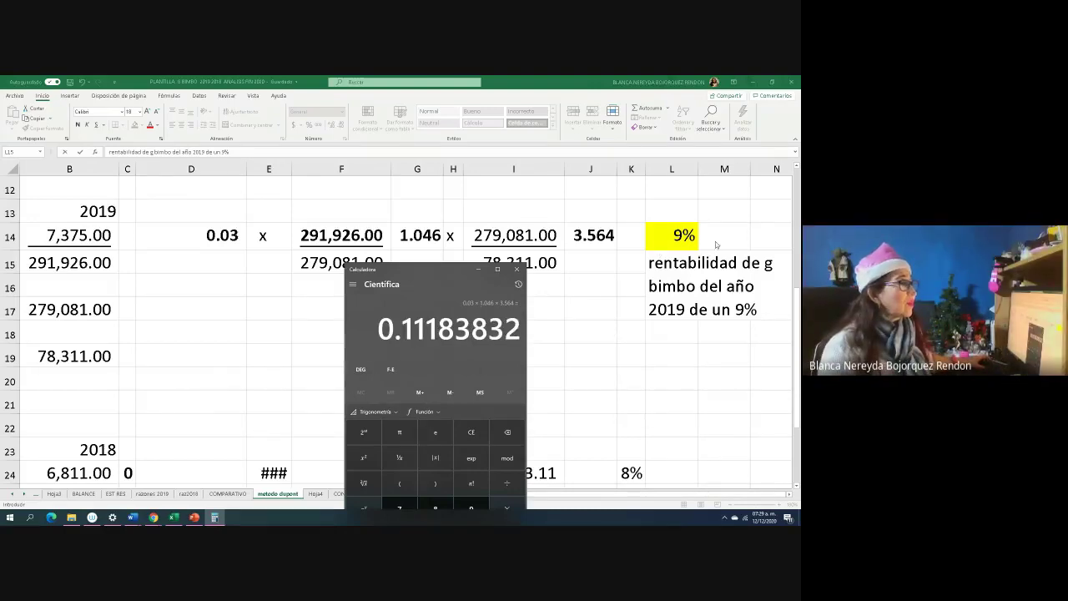
- Return to the workbook and enter the check formula =.03*1.046*3.564 in M14, beside the 2019 result
click(715, 241)
click(717, 244)
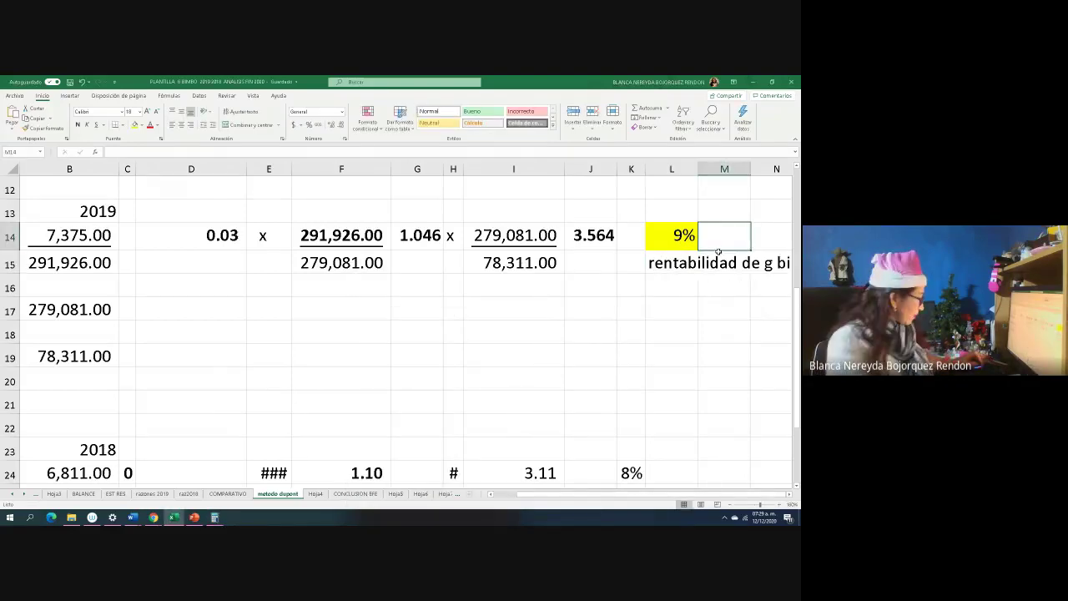
text(=)
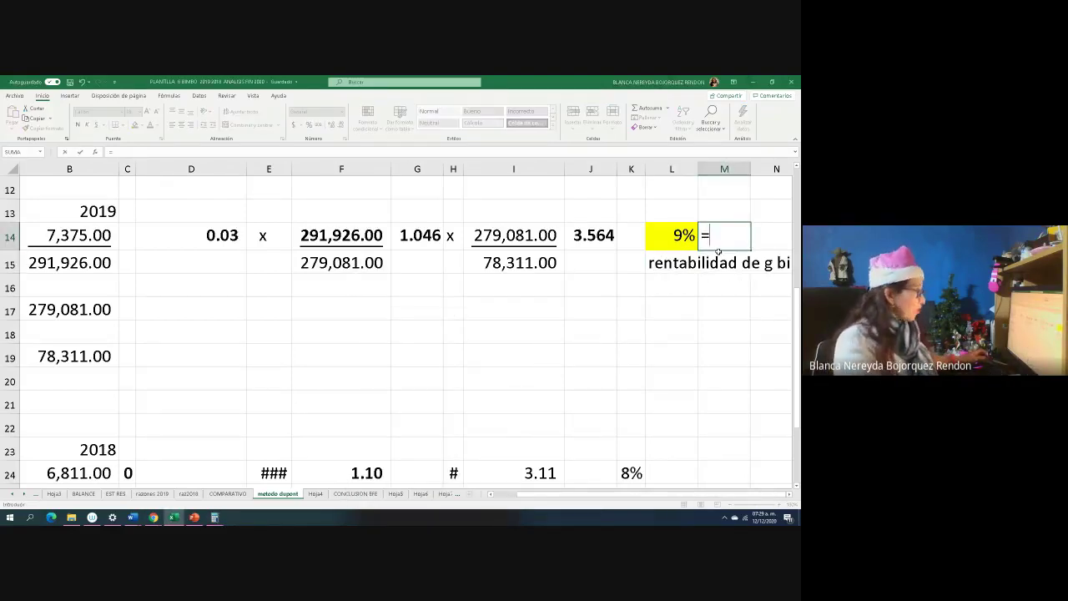
text(.03*)
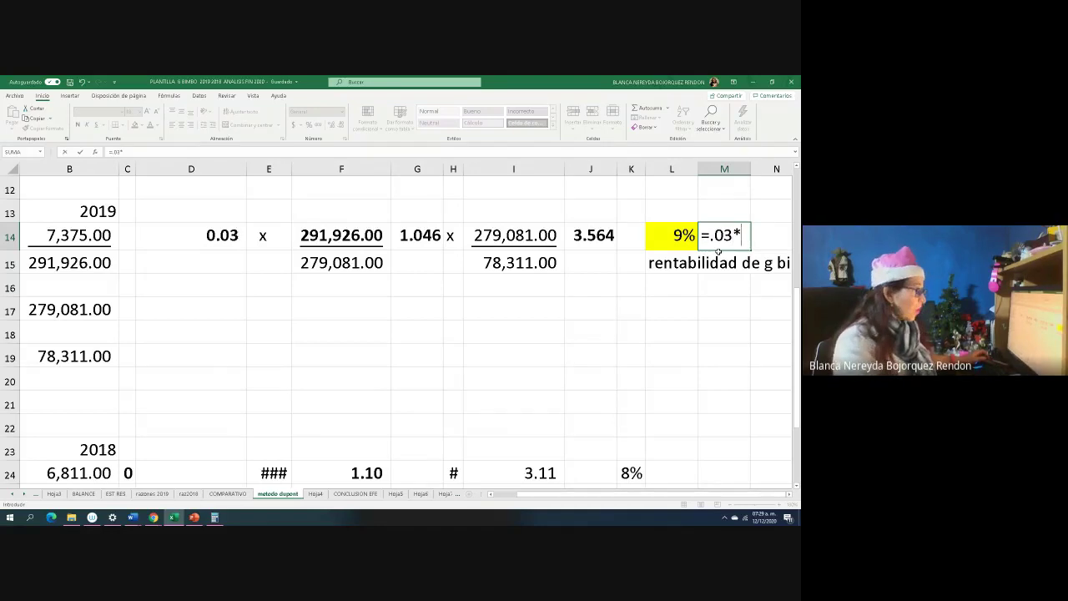
text(1.046*)
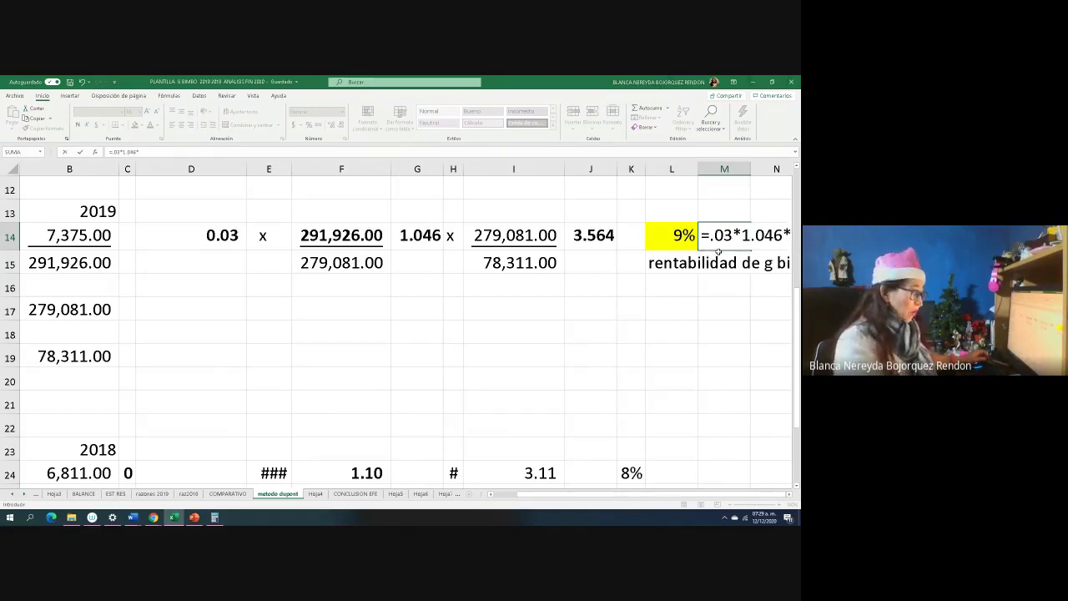
text(3.564)
key(Return)
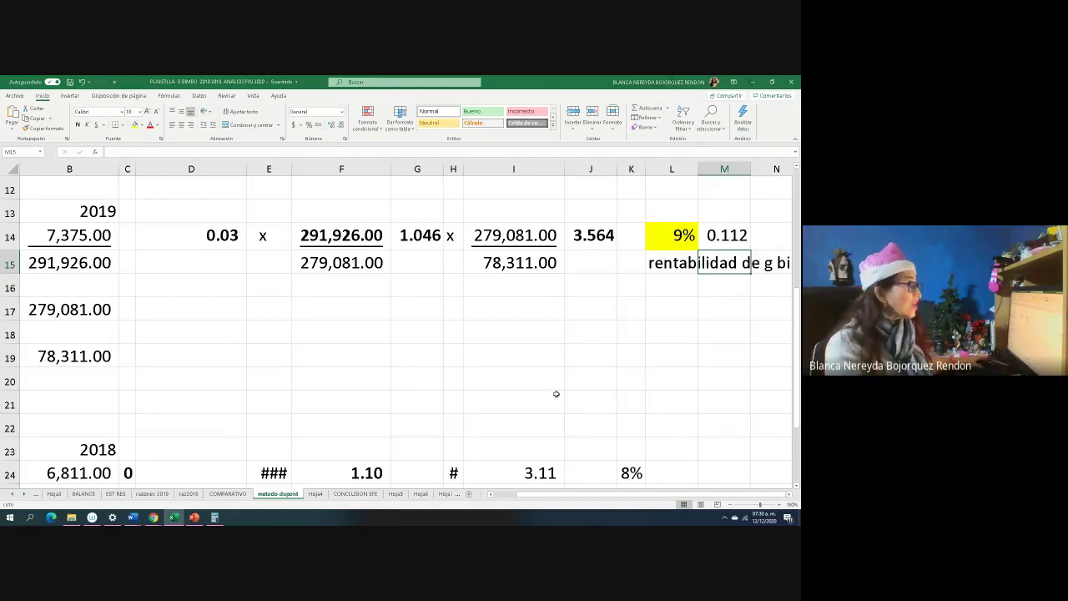
- Widen column E so the 2018 figures in E24 and E25 fit
scroll(546, 392, down, 2)
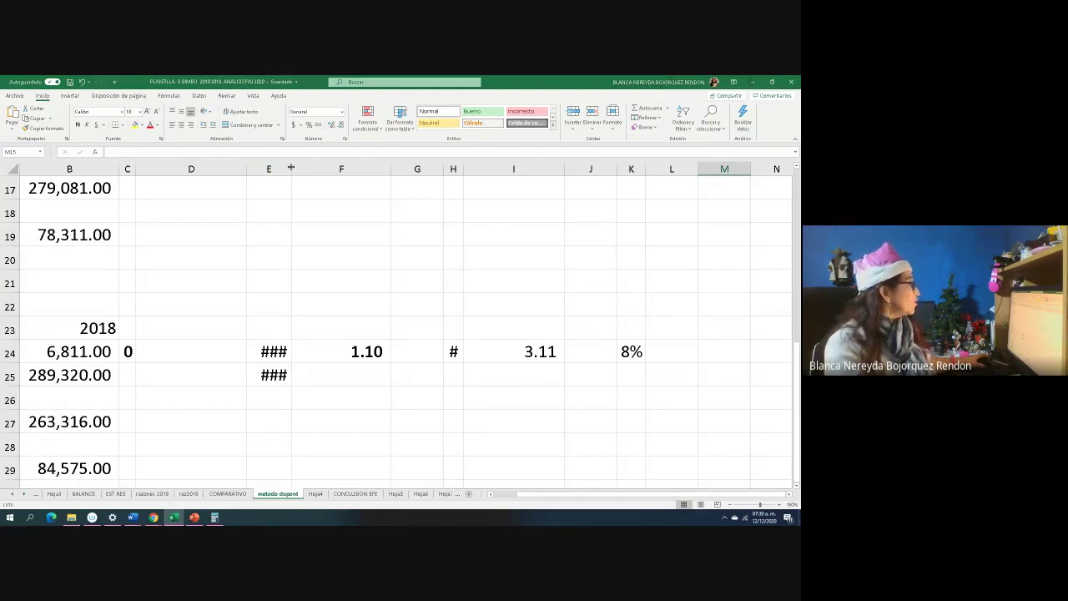
drag(291, 170, 345, 170)
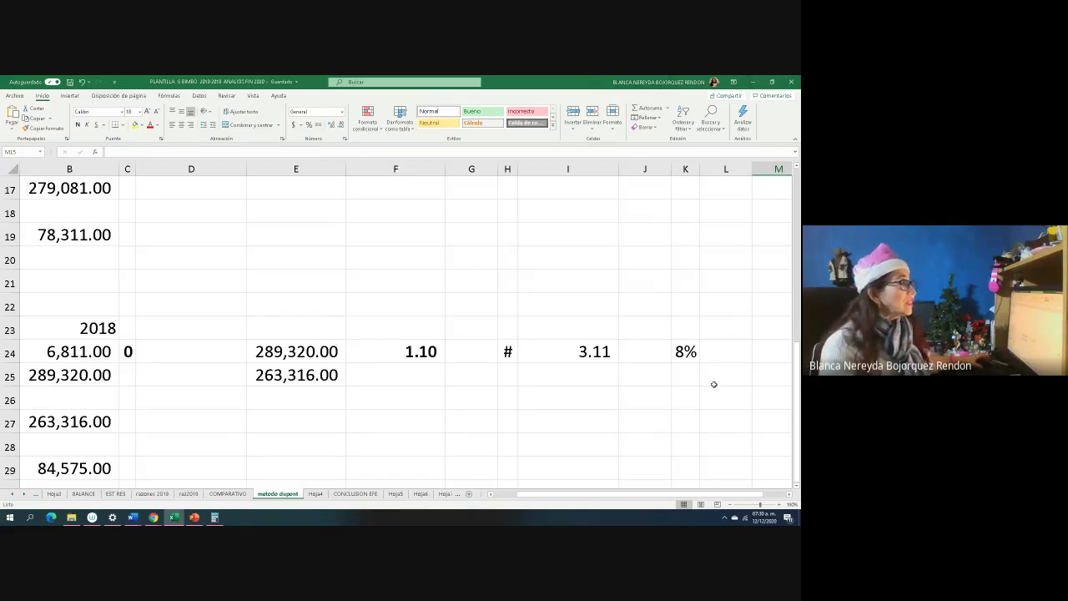
- Compare the formulas behind the 2018 result in K24 and the 2019 result in L14, and review the DuPont formula heading the sheet
click(683, 351)
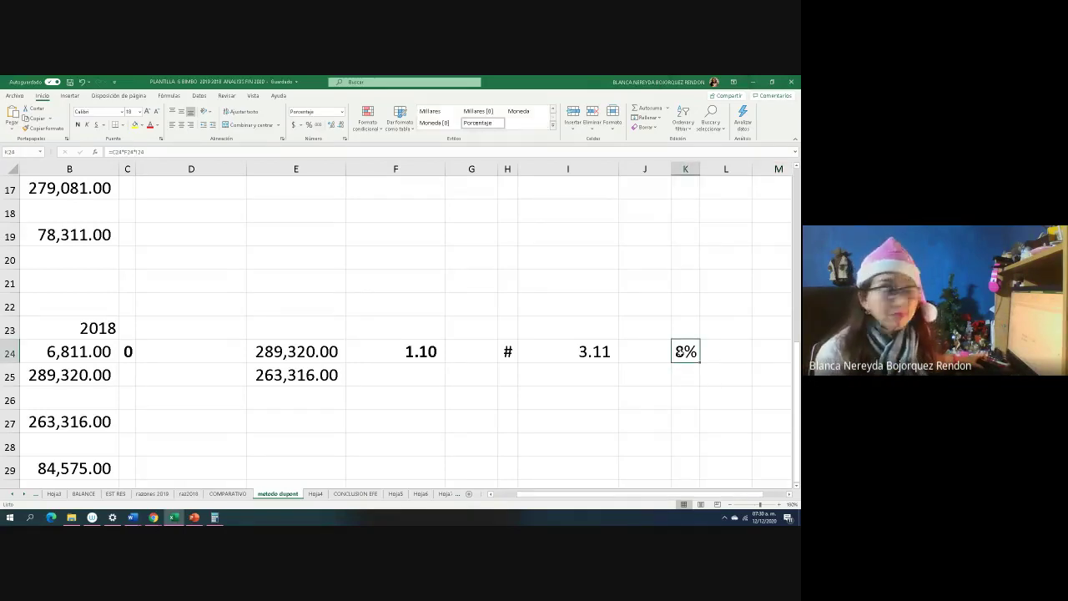
scroll(679, 351, up, 2)
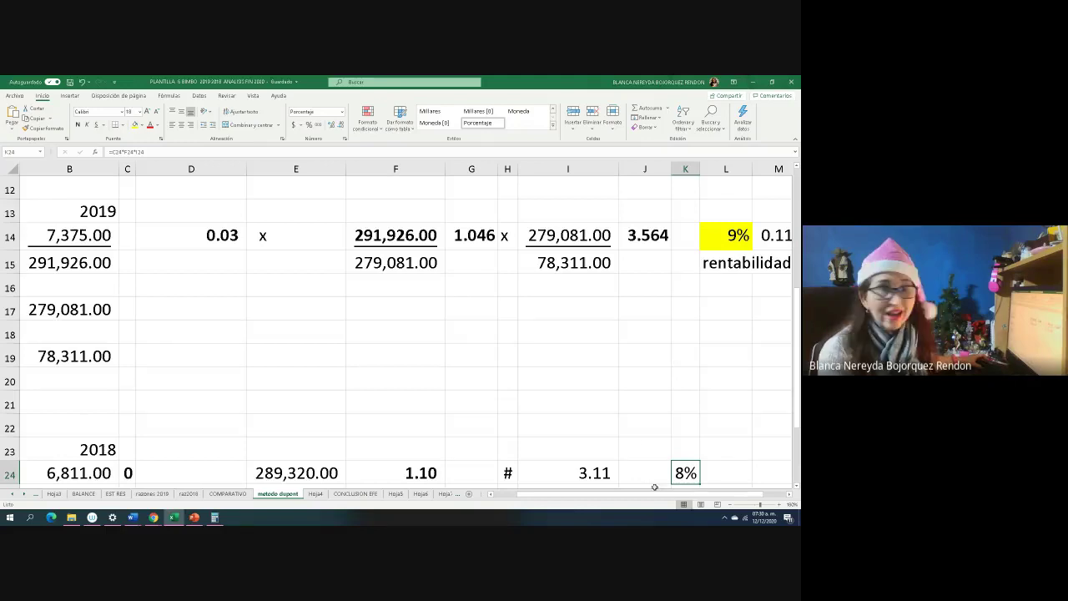
click(707, 242)
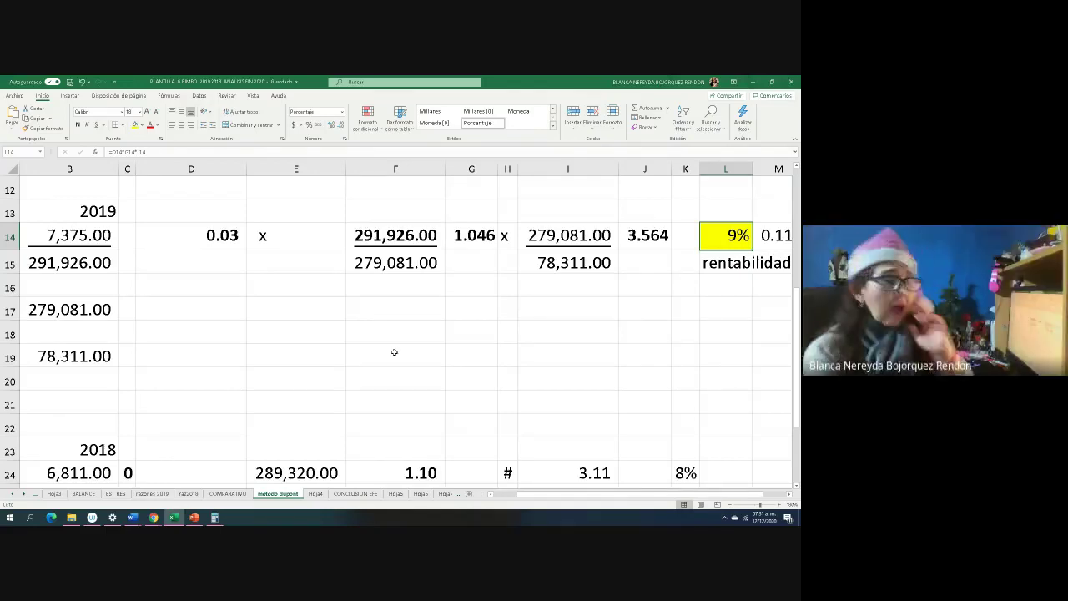
scroll(388, 342, up, 3)
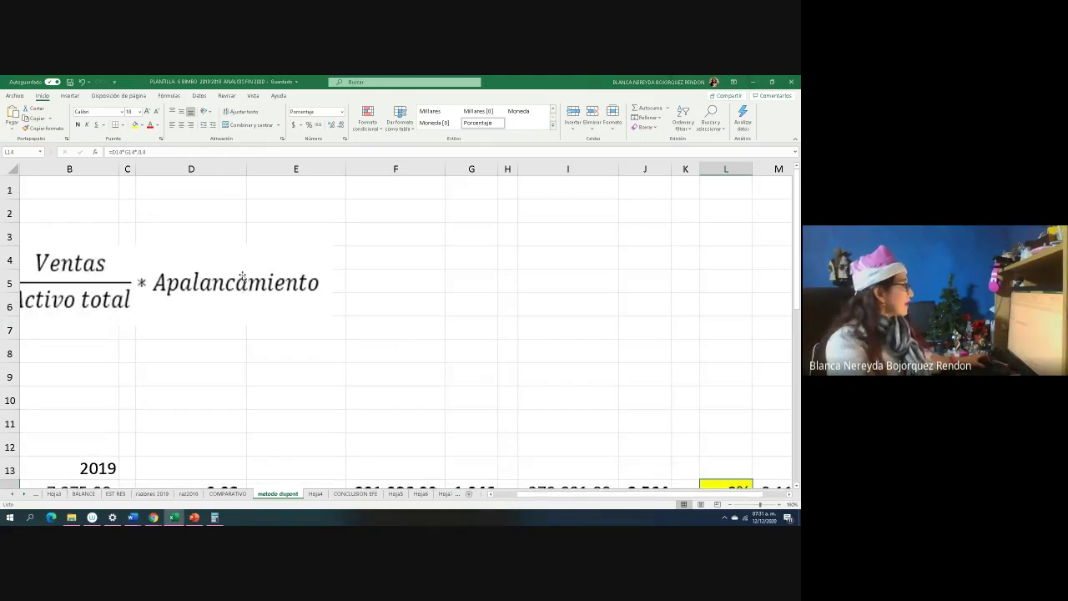
drag(526, 494, 499, 496)
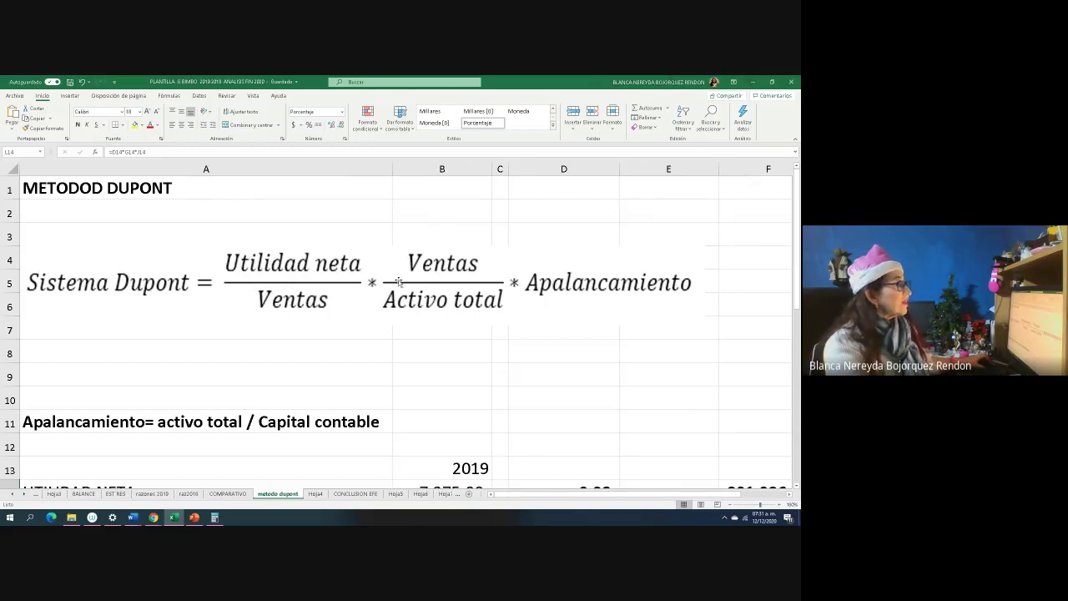
- Examine how the DuPont formula maps onto the 2019 net income, sales, total assets and equity factors in rows 14 and 15
scroll(410, 369, down, 2)
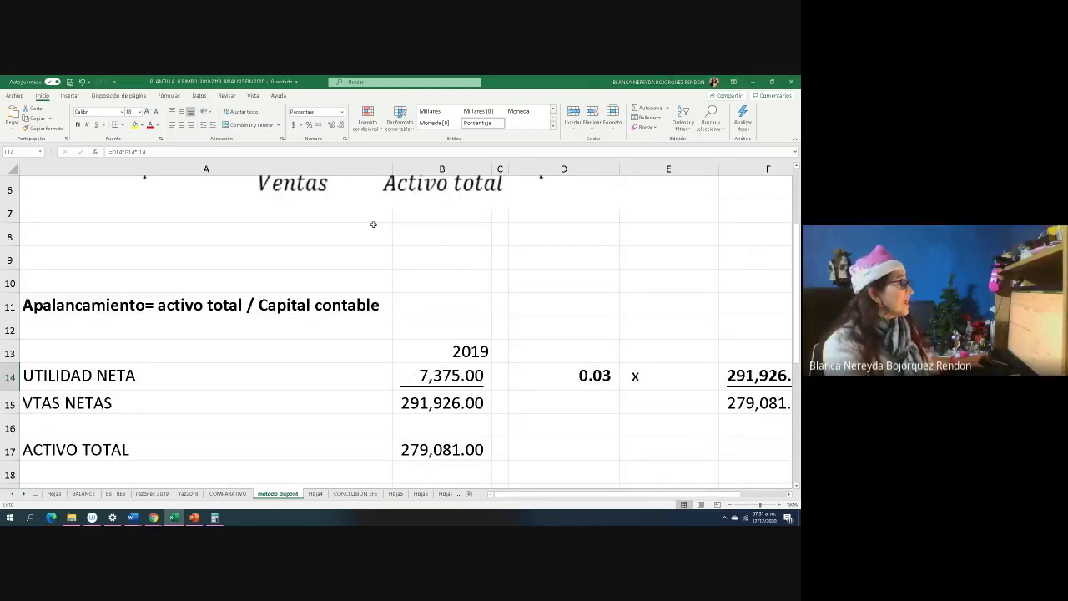
scroll(374, 223, up, 2)
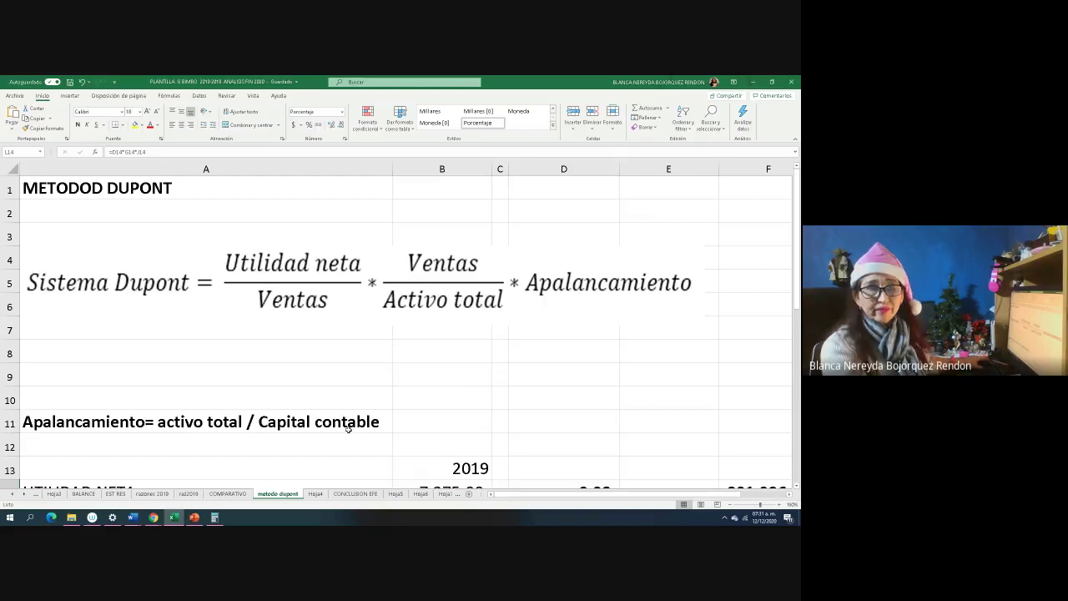
scroll(342, 420, down, 3)
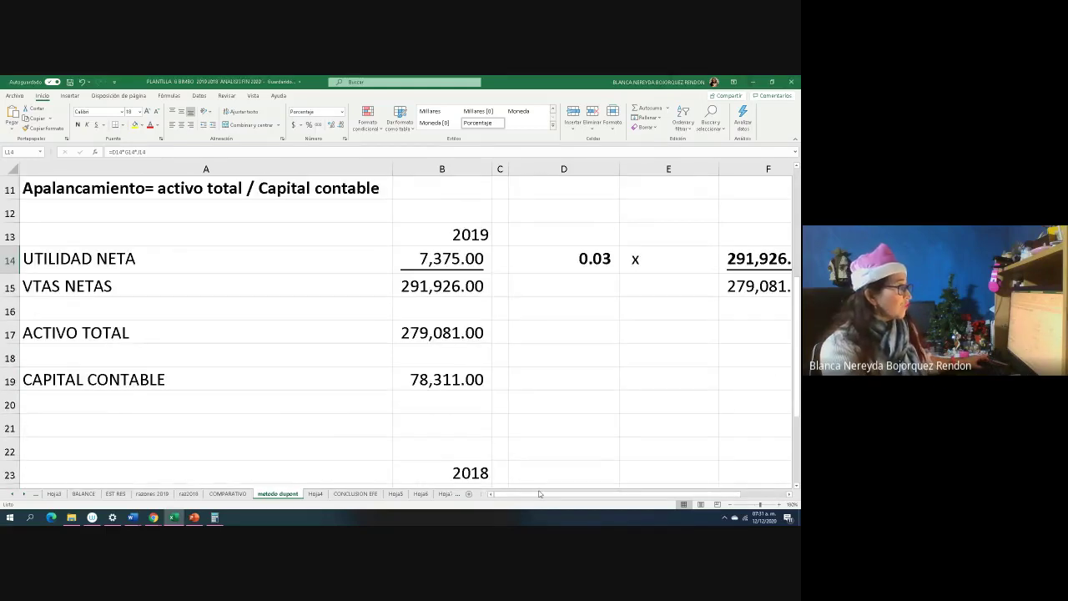
drag(575, 494, 554, 486)
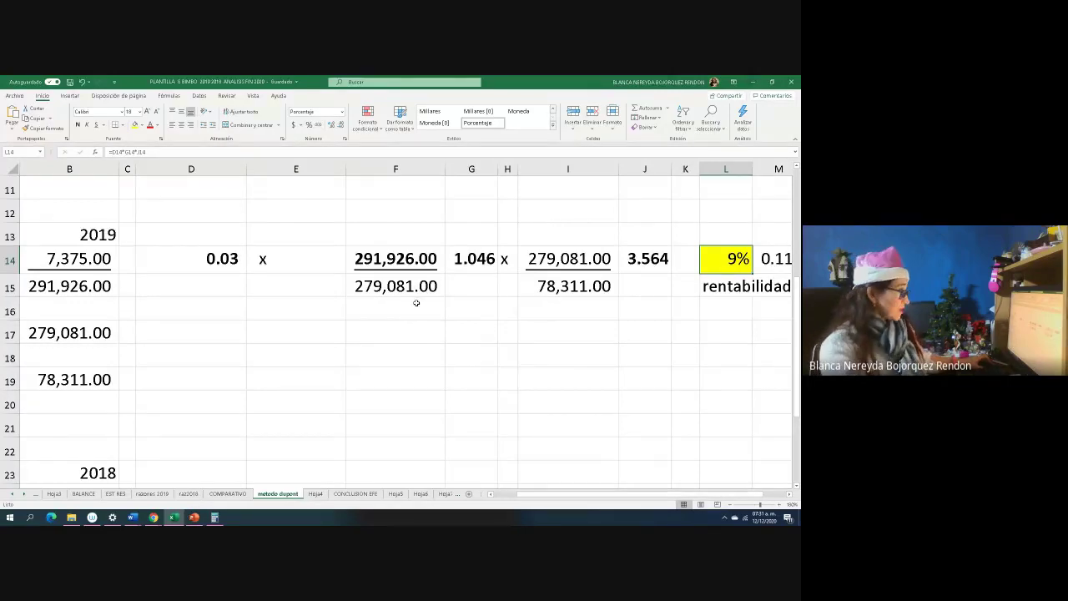
scroll(415, 303, up, 2)
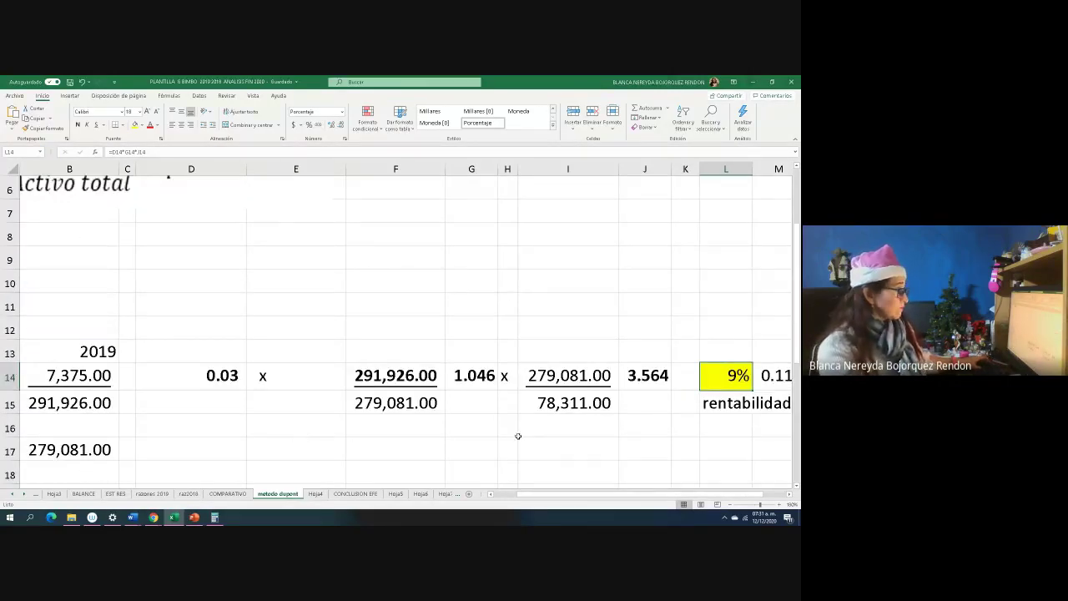
scroll(501, 466, up, 2)
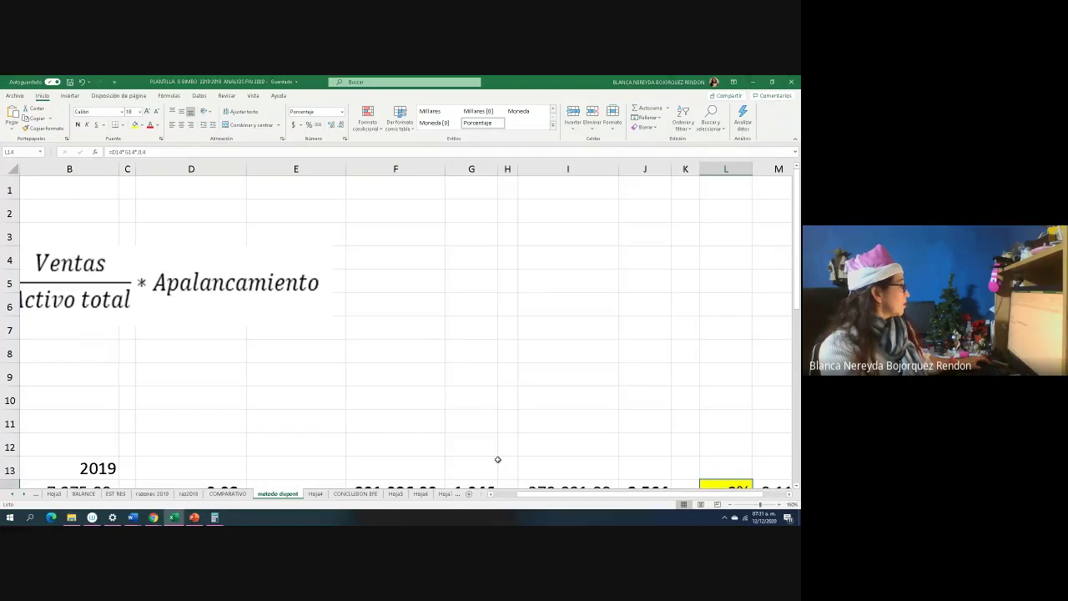
scroll(497, 460, down, 2)
drag(574, 499, 543, 495)
drag(436, 383, 435, 396)
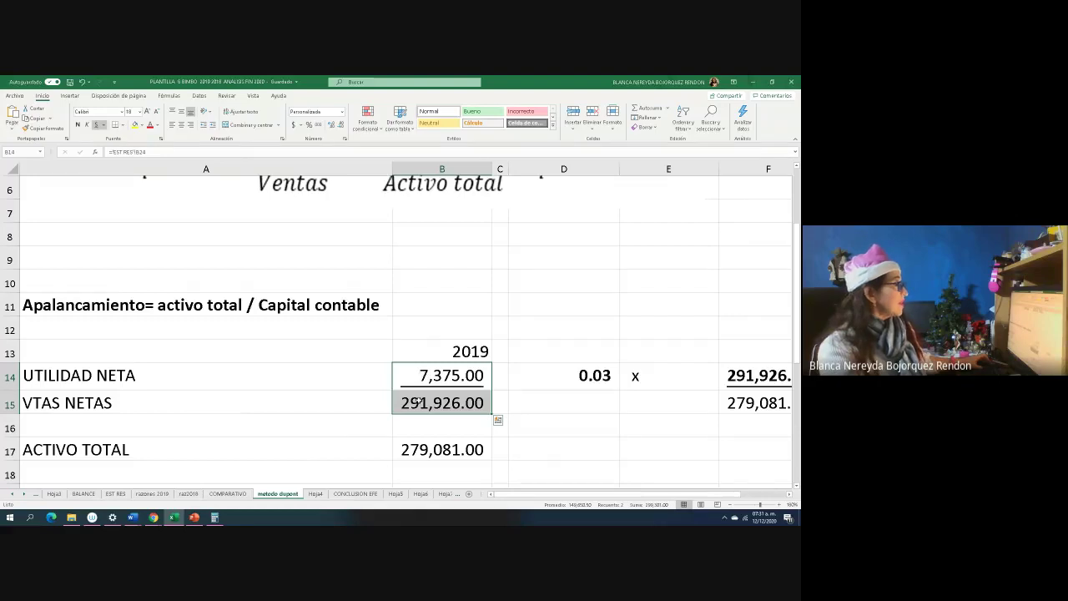
click(745, 373)
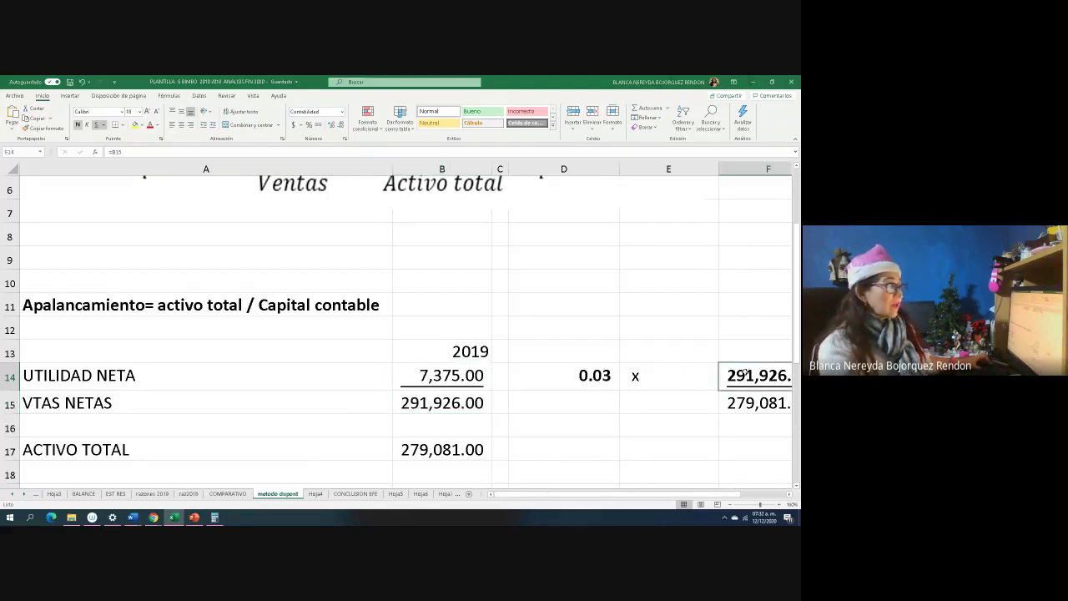
drag(635, 494, 677, 460)
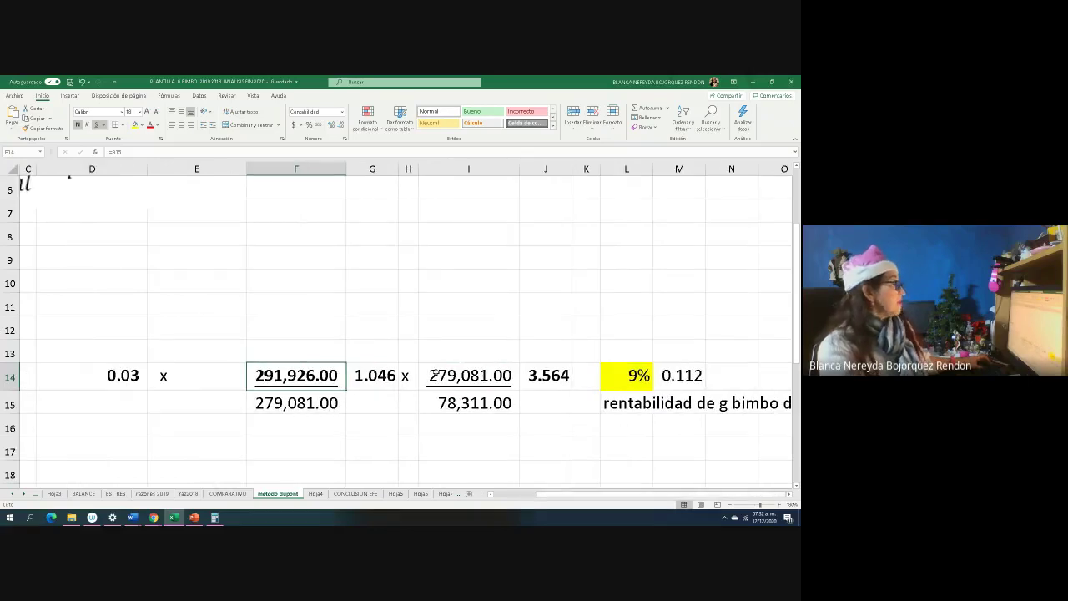
click(446, 401)
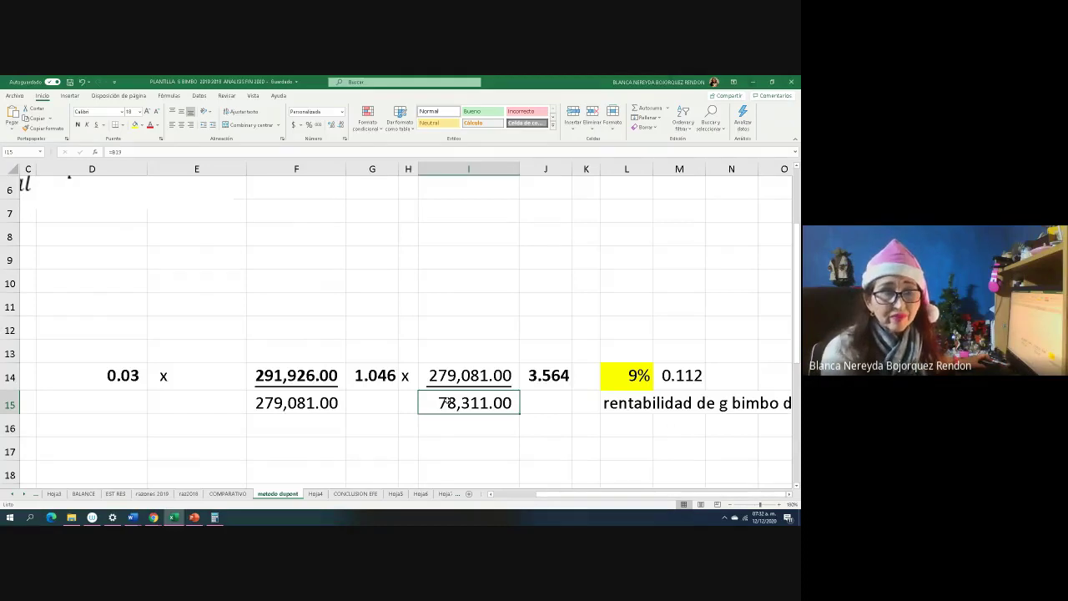
click(509, 494)
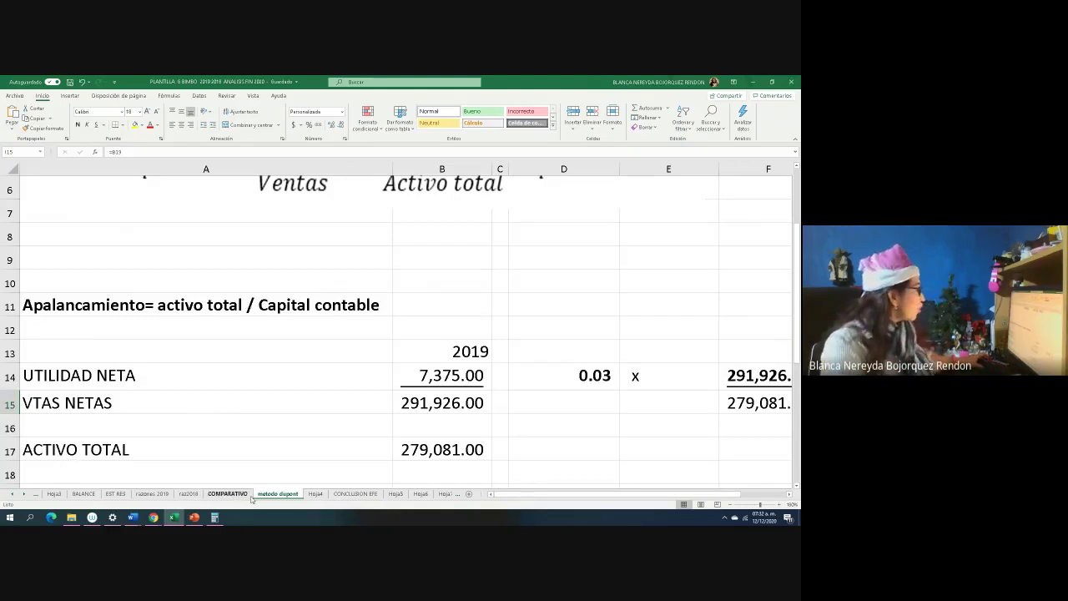
- Switch to the BALANCE sheet and widen column C so the 2019 percentages fit
click(12, 494)
click(54, 494)
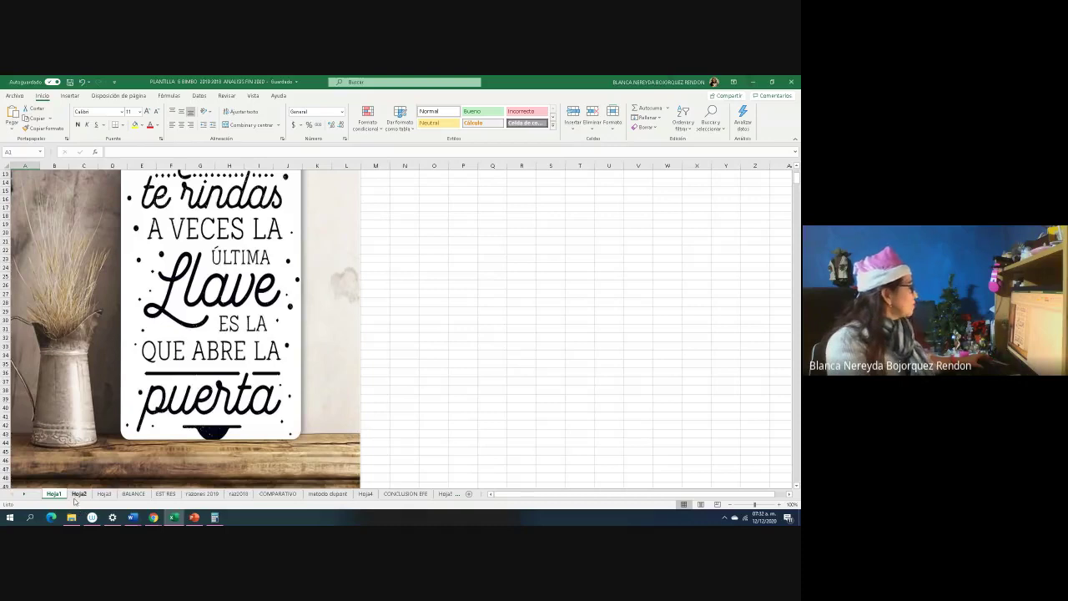
click(104, 494)
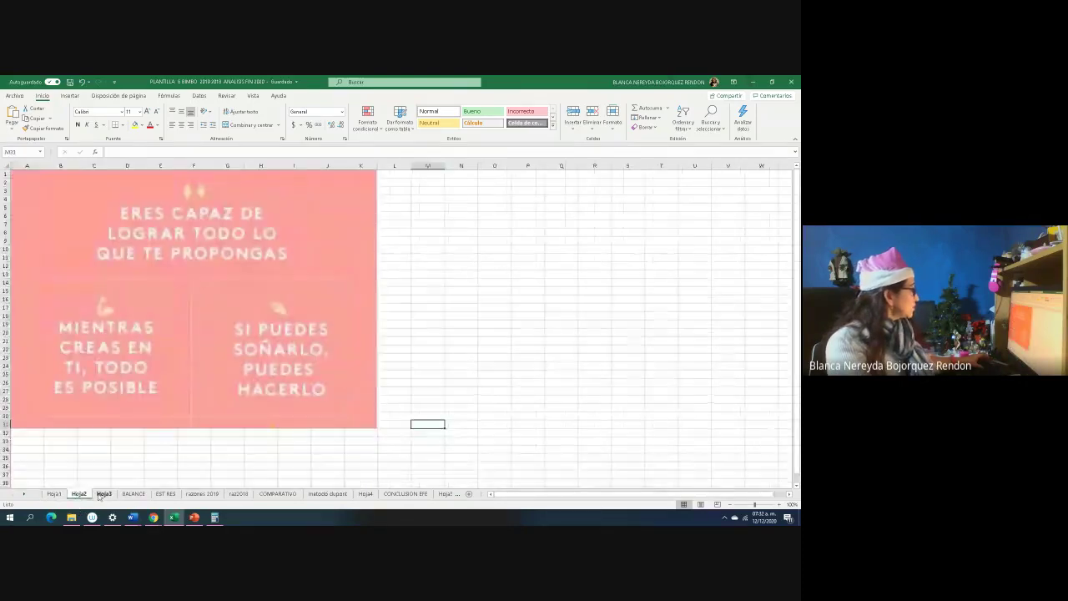
click(133, 494)
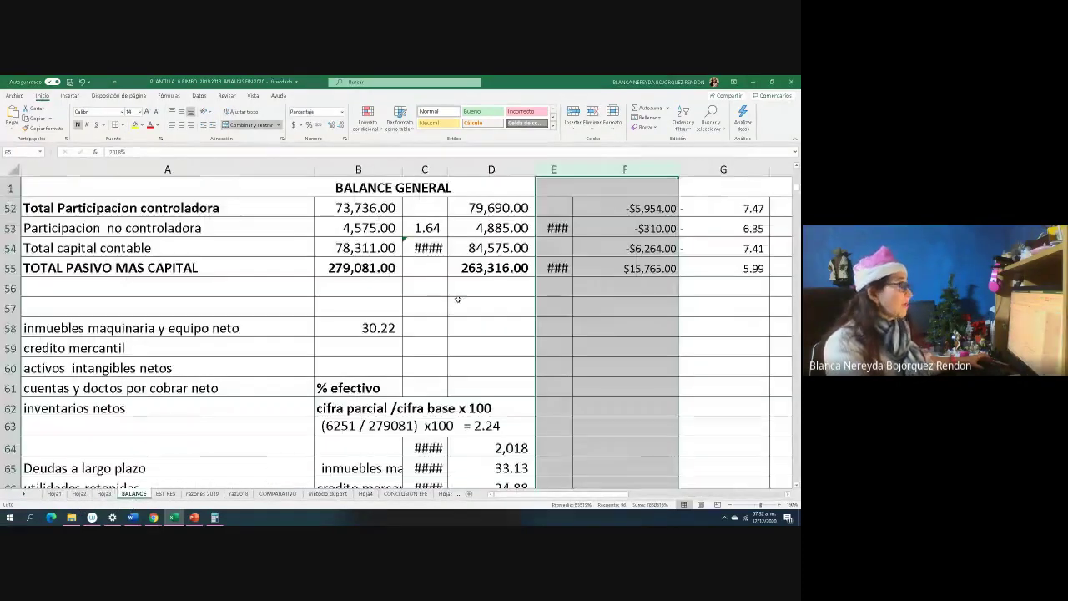
drag(450, 169, 464, 169)
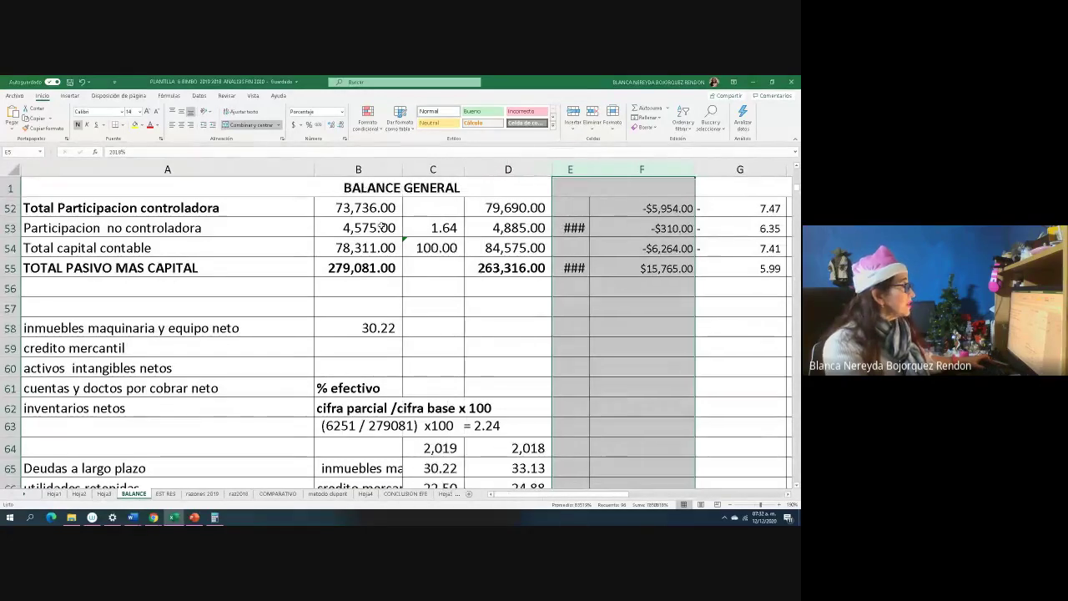
- Resize the selected columns E and F of the balance sheet to one equal width, making column E slightly wider
scroll(354, 247, up, 12)
scroll(354, 248, up, 5)
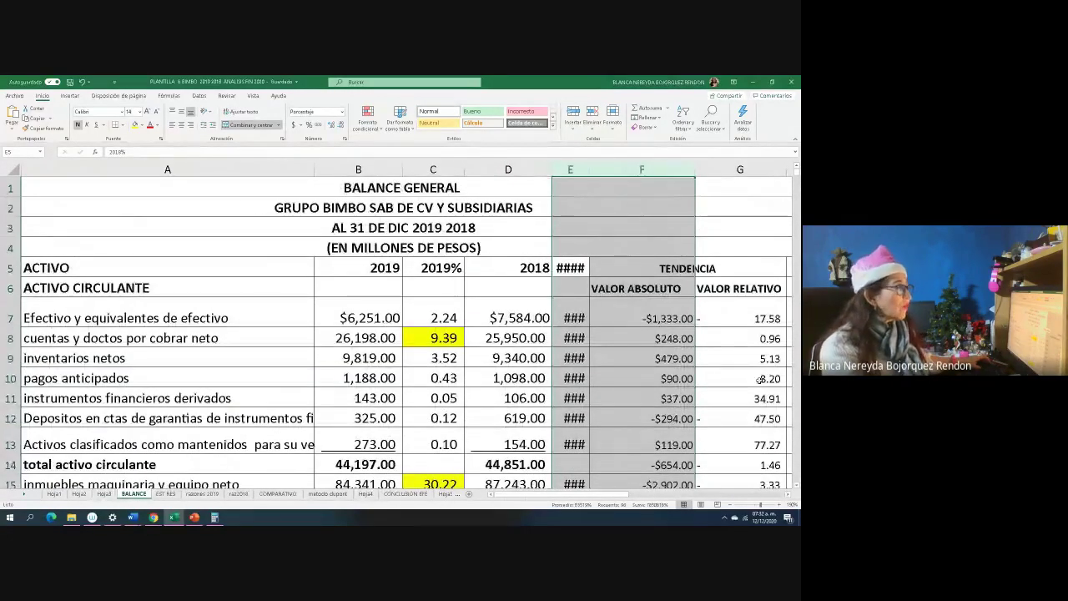
drag(589, 166, 592, 166)
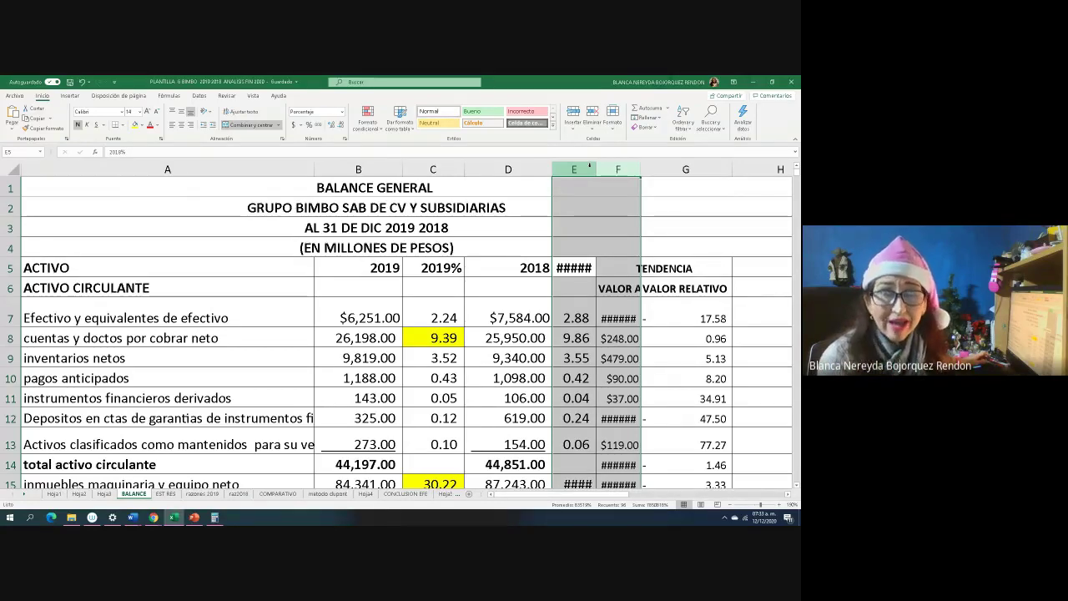
- Look through the balance sheet's asset and liability sections and the rows below them
scroll(352, 314, down, 3)
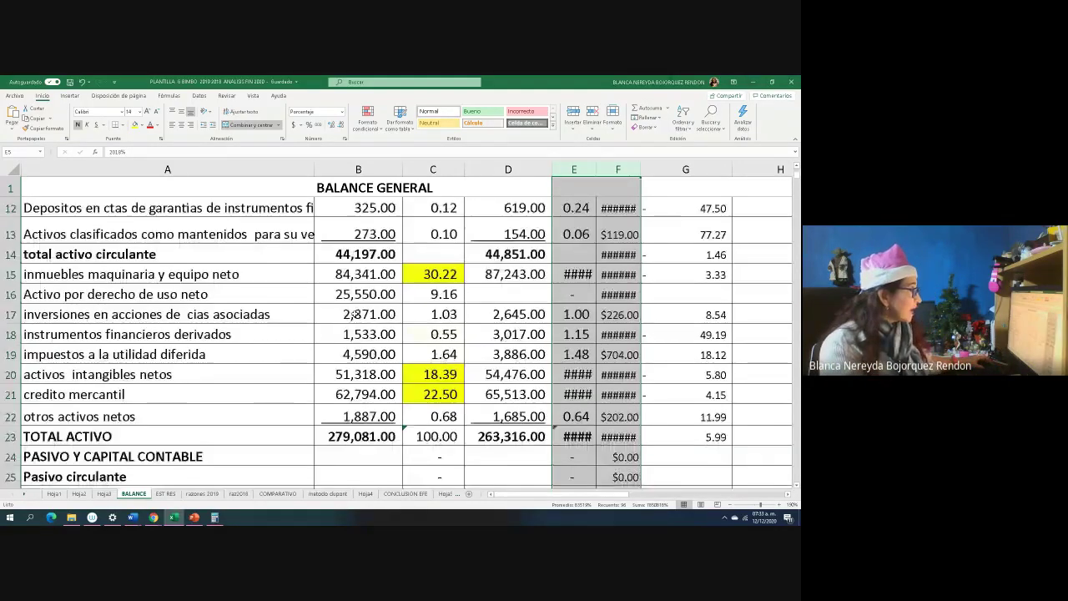
scroll(352, 314, down, 20)
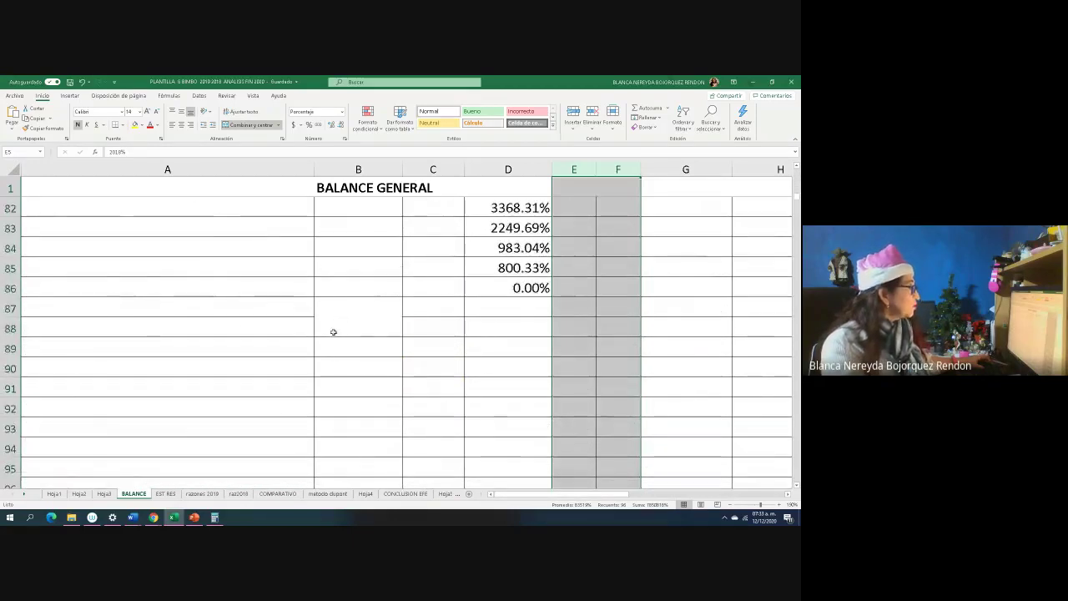
scroll(333, 333, up, 18)
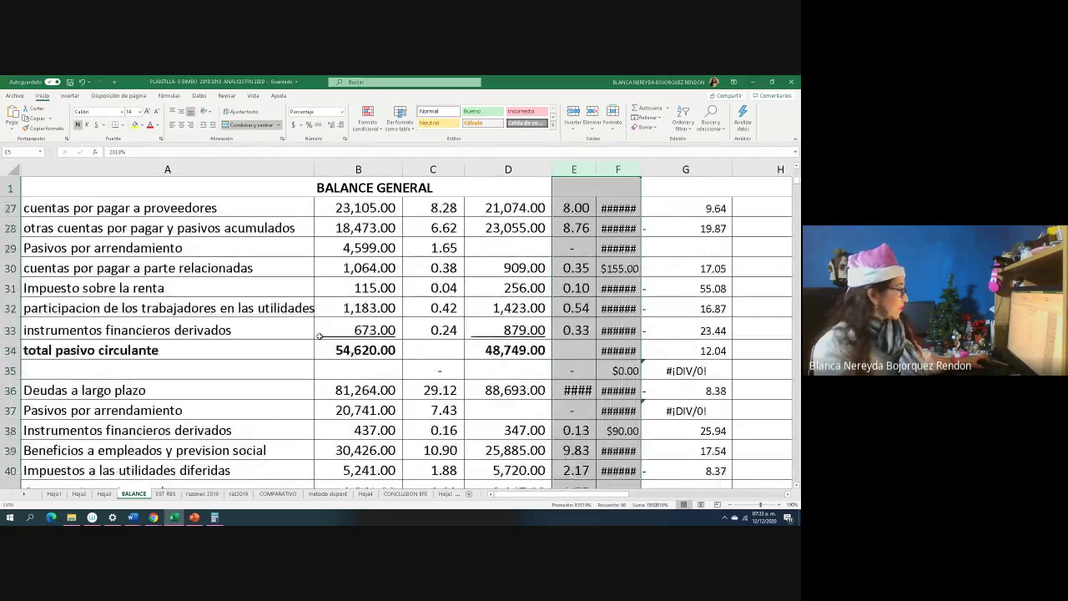
scroll(320, 336, down, 3)
- Review the income statement on the EST RES sheet and highlight the Ventas Netas label in A5 with yellow fill
click(166, 493)
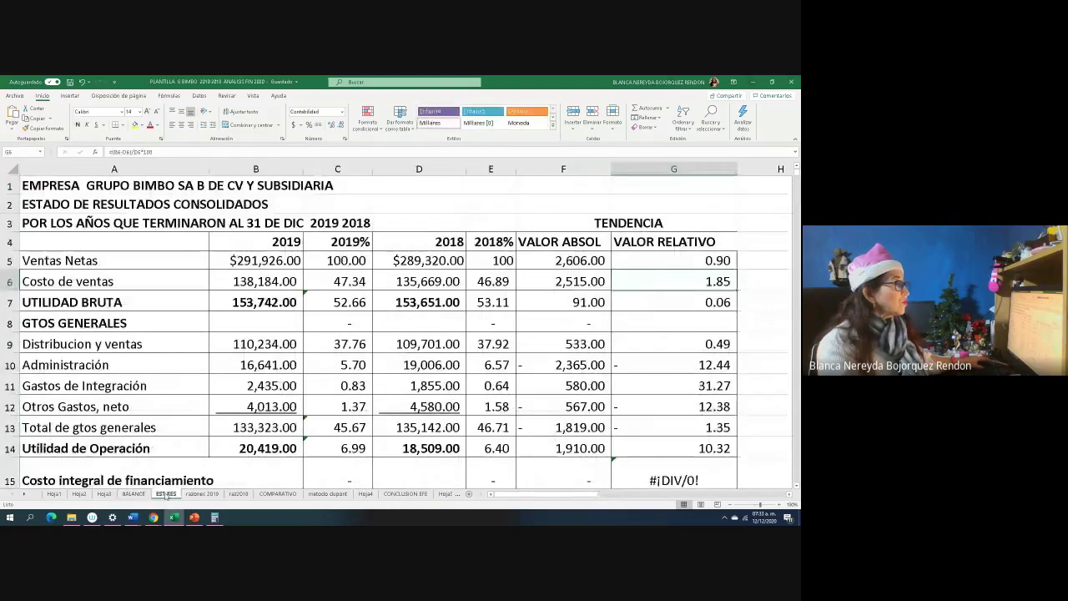
scroll(389, 333, down, 8)
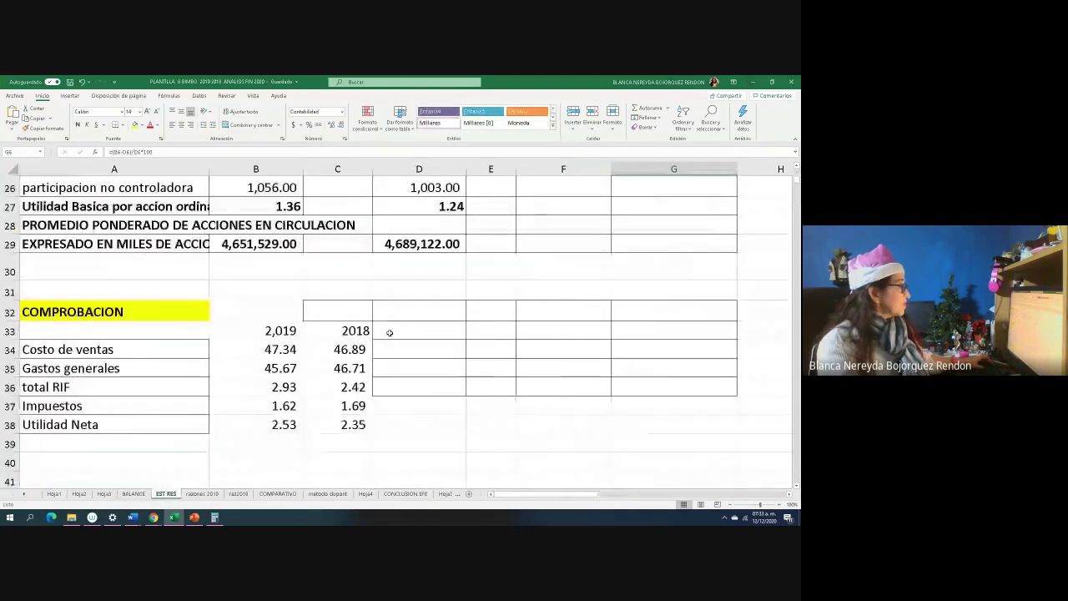
scroll(389, 332, up, 8)
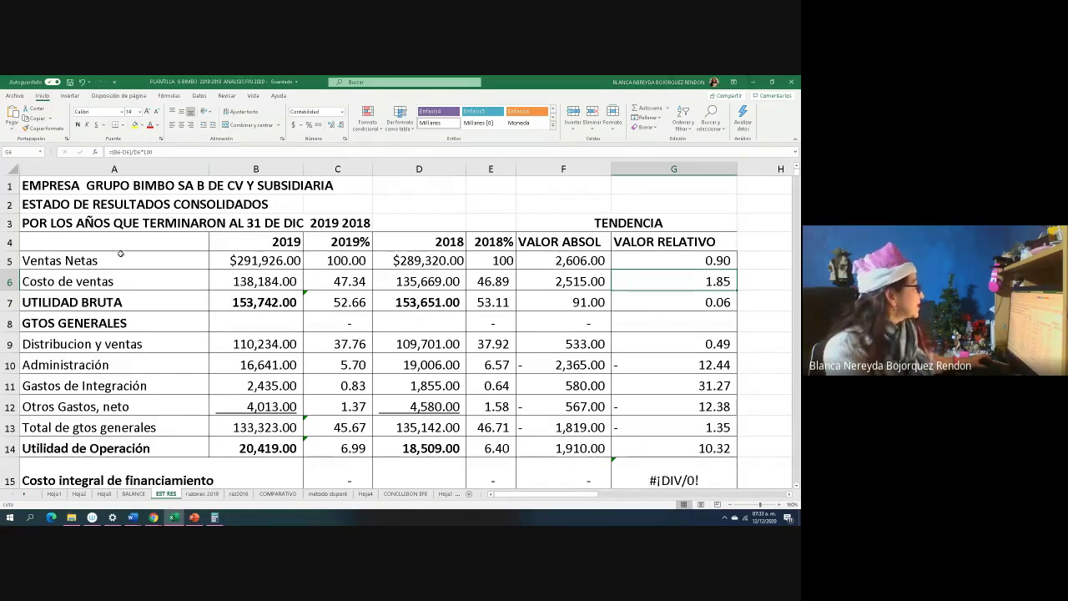
click(62, 260)
click(135, 125)
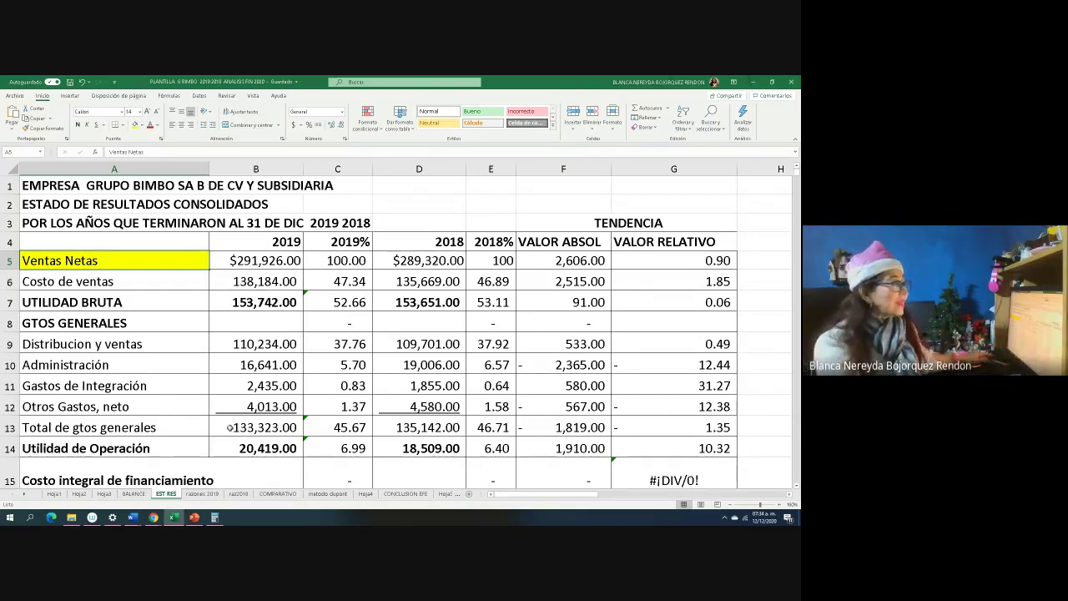
- Insert a 3-D clustered column chart from the COMPROBACION table in A33:C38, comparing the 2019 and 2018 percentages
scroll(223, 422, down, 8)
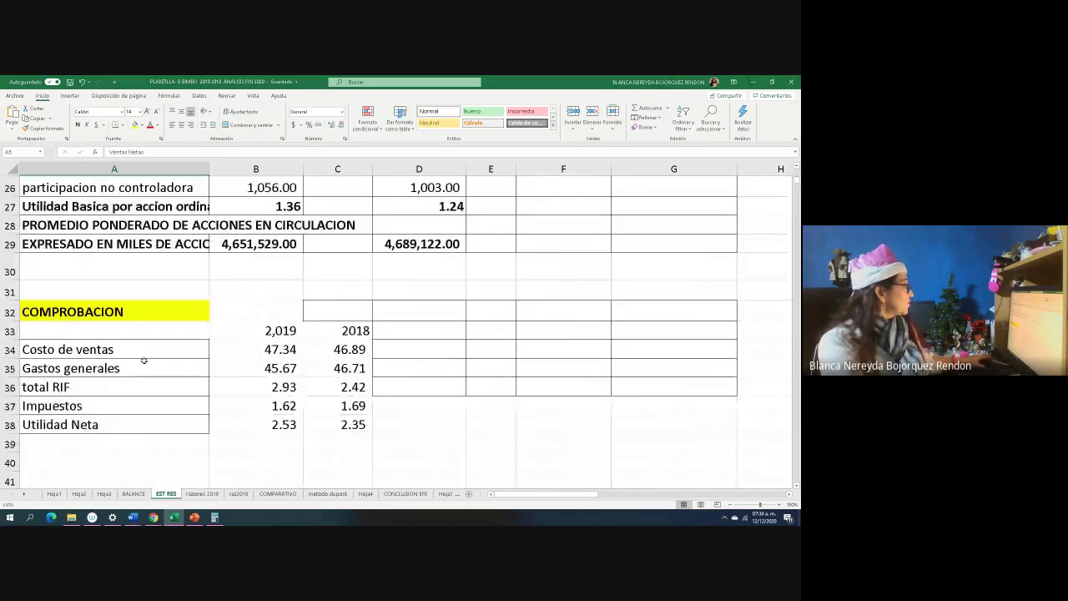
drag(59, 330, 337, 428)
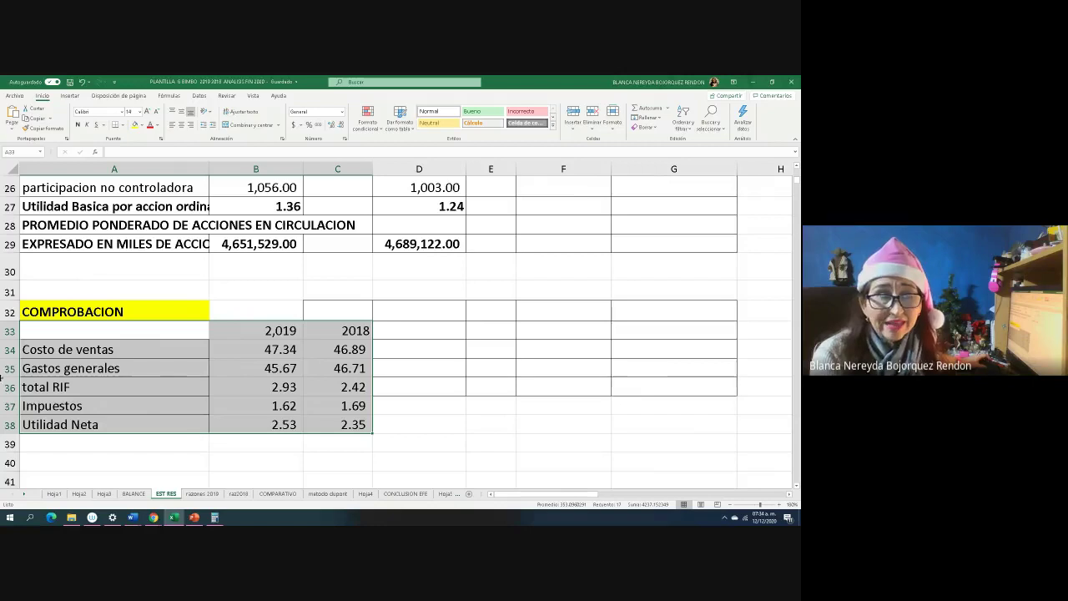
mouse_move(132, 518)
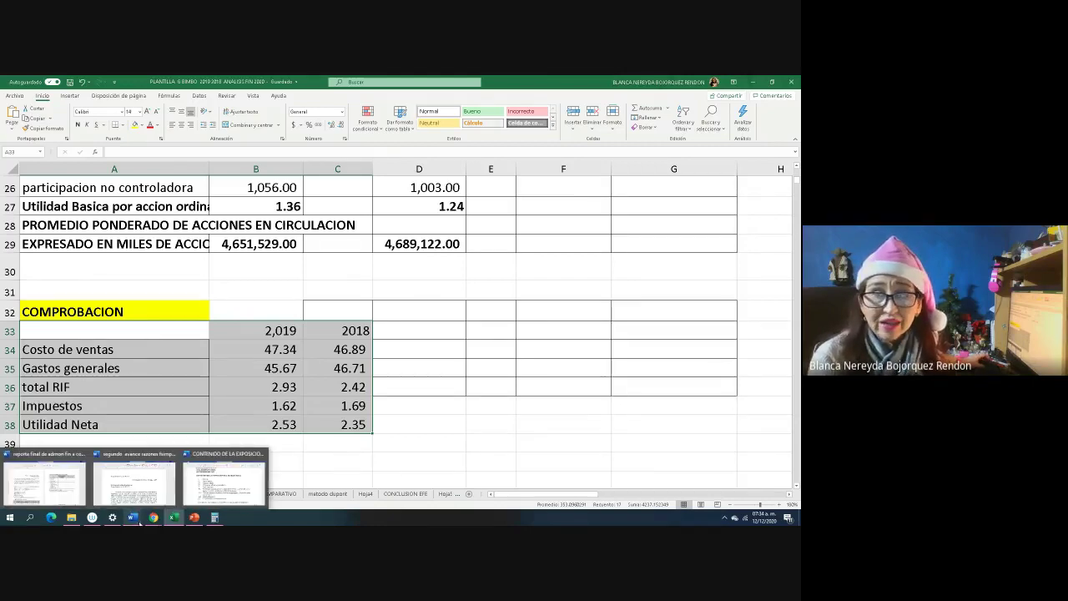
mouse_move(194, 518)
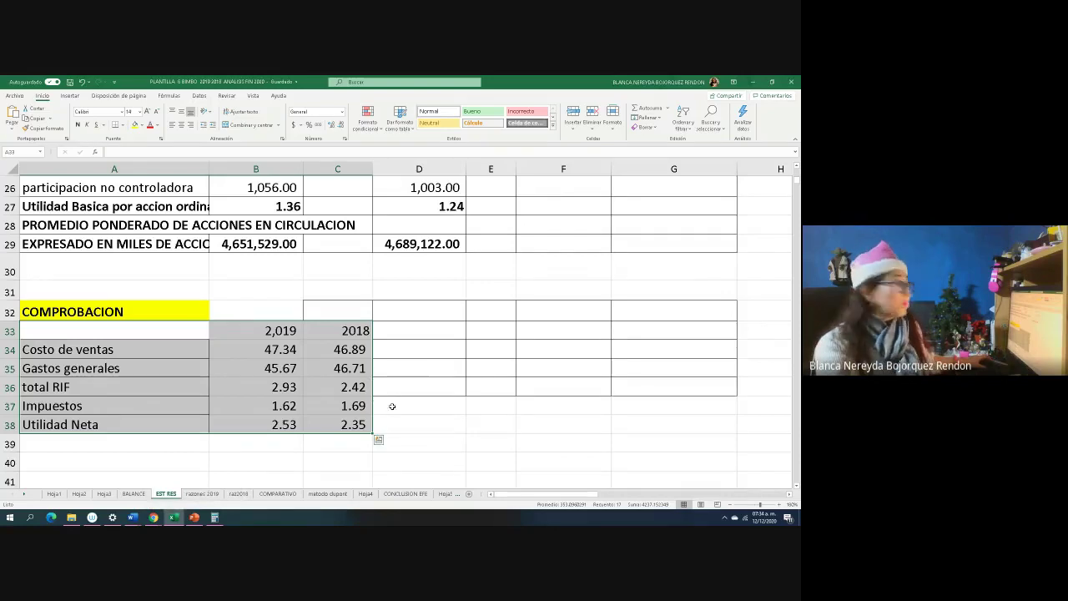
click(117, 362)
drag(47, 332, 357, 425)
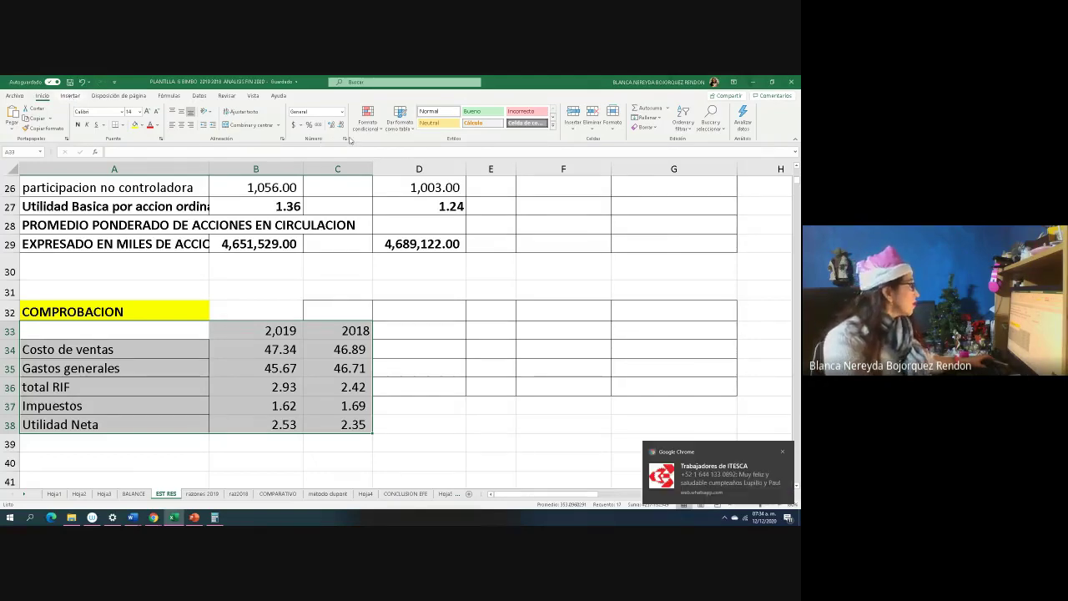
click(69, 97)
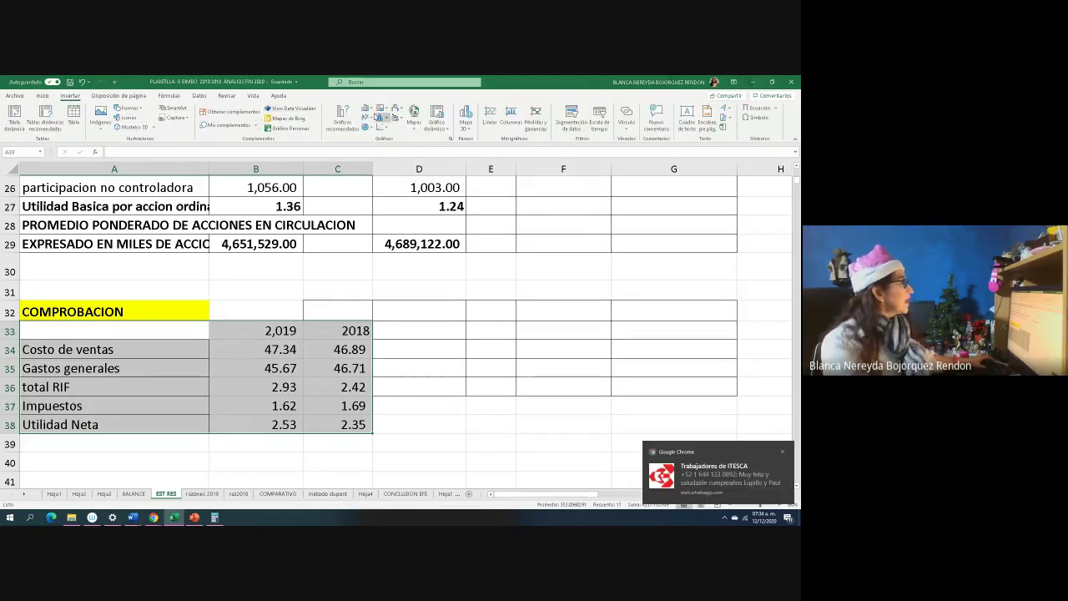
click(367, 107)
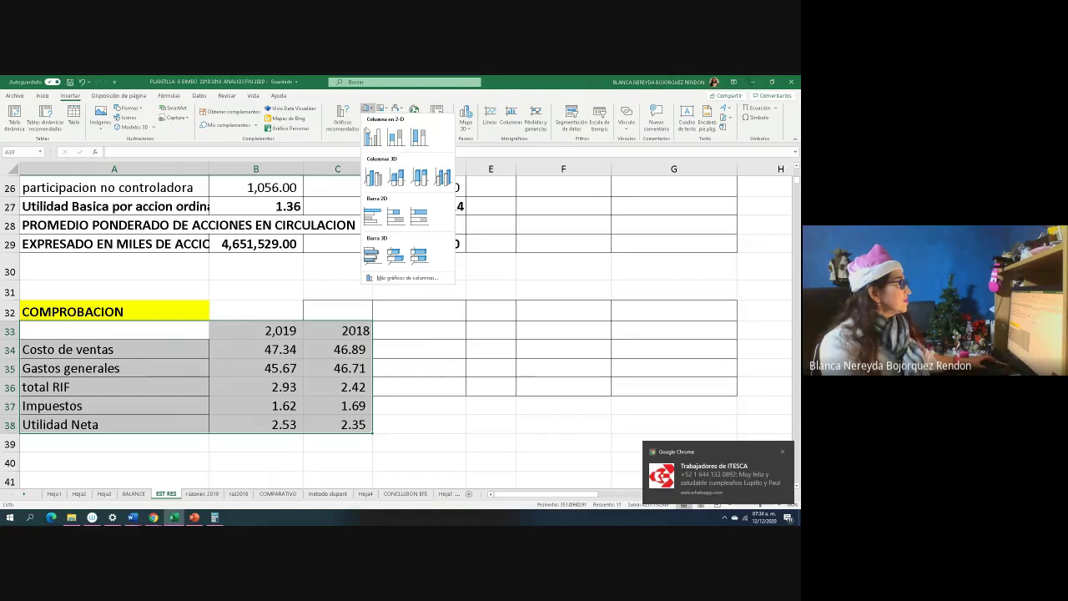
click(375, 177)
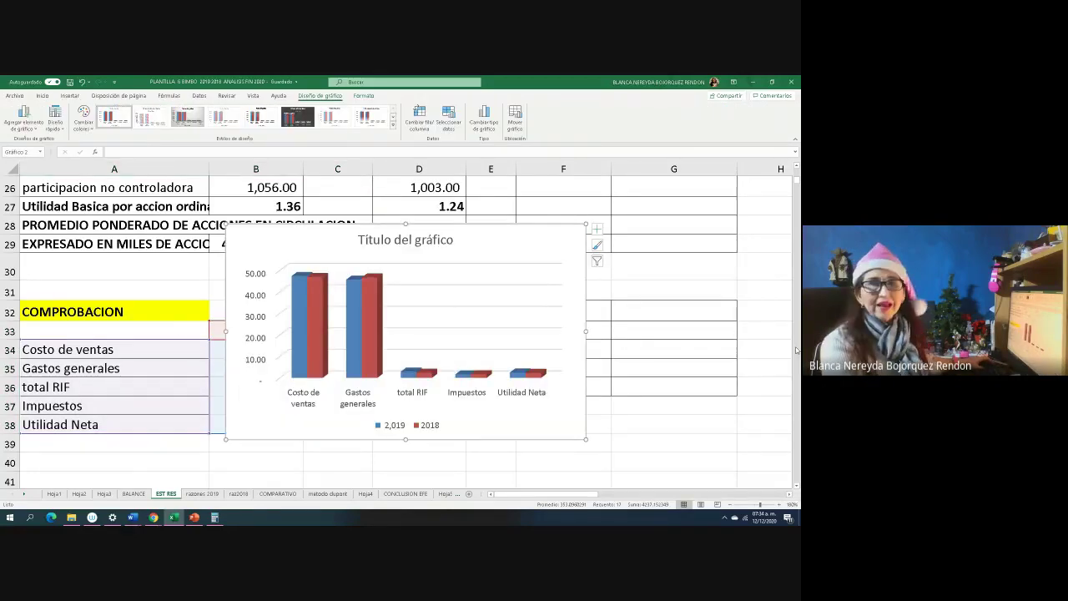
- Add data labels to the 2018 series of the 3-D column chart and enlarge the chart into column G
click(397, 240)
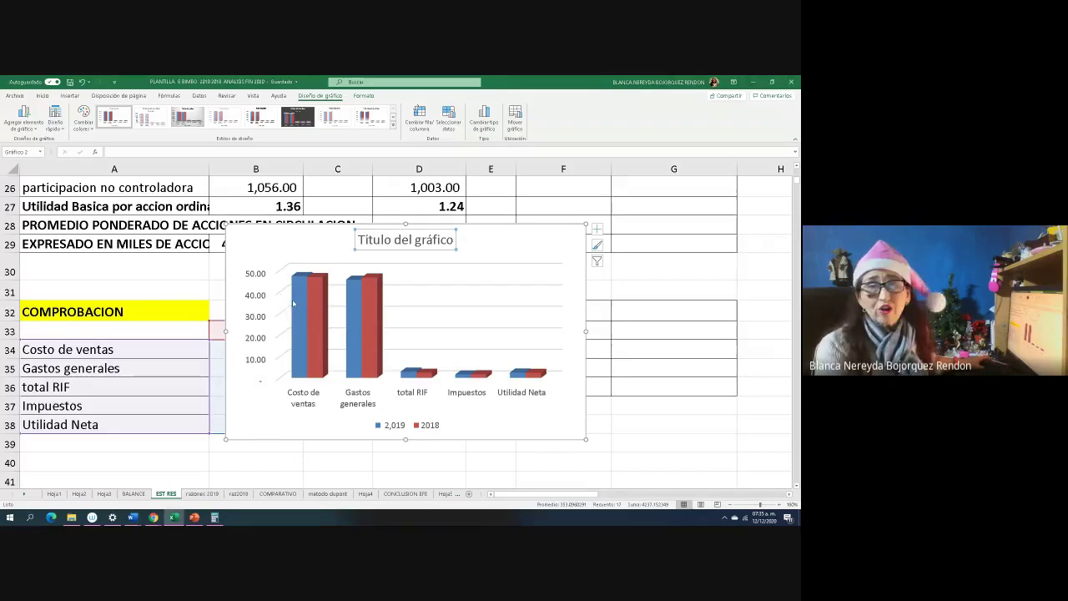
mouse_move(294, 303)
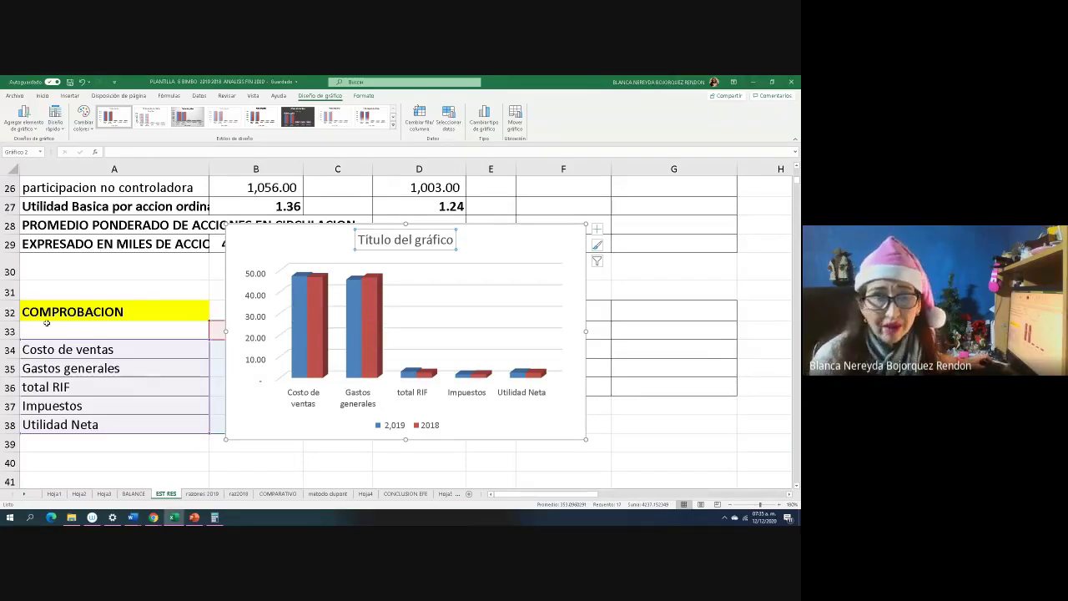
right_click(316, 305)
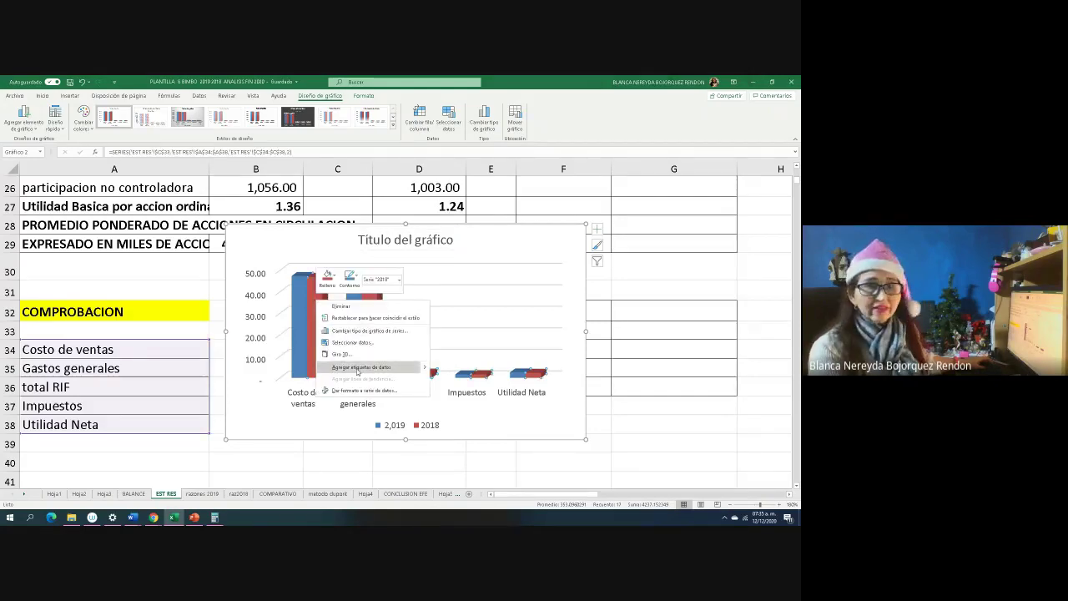
click(357, 368)
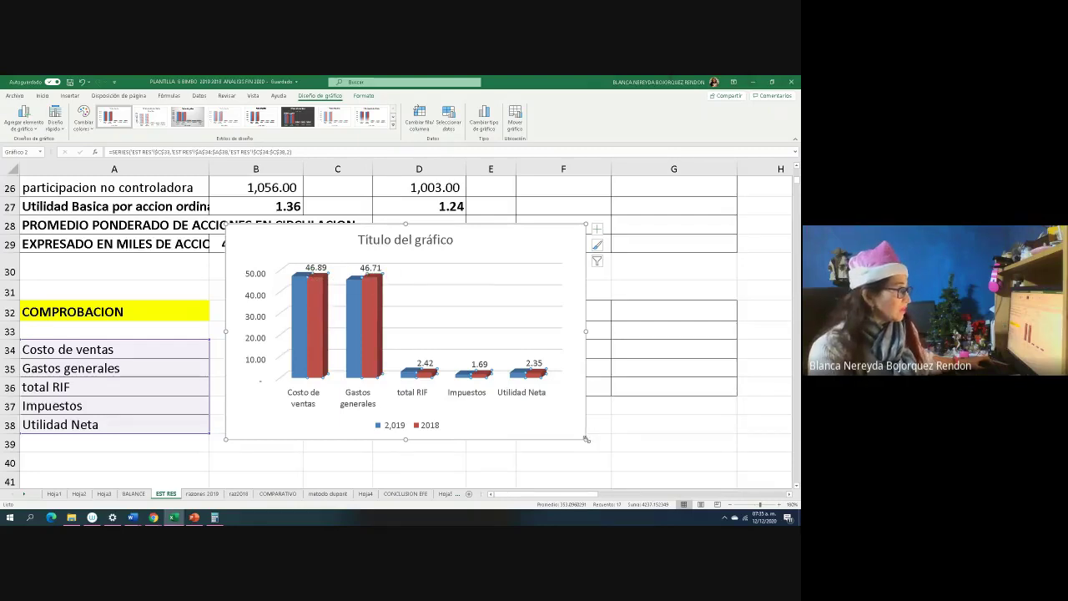
drag(587, 439, 672, 489)
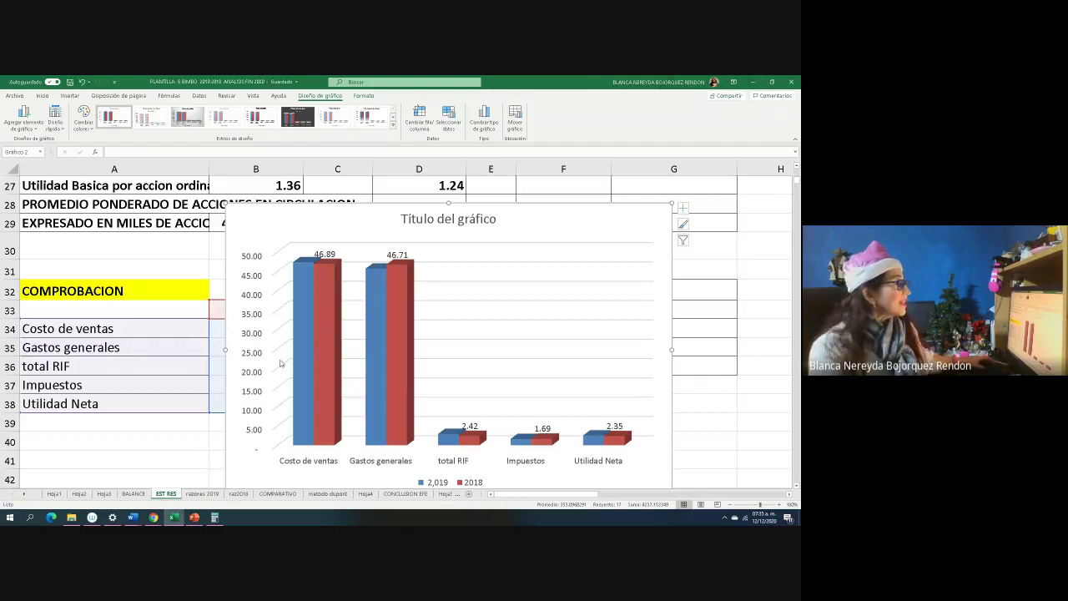
- Add data labels to the 2019 series of the 3-D column chart
right_click(302, 301)
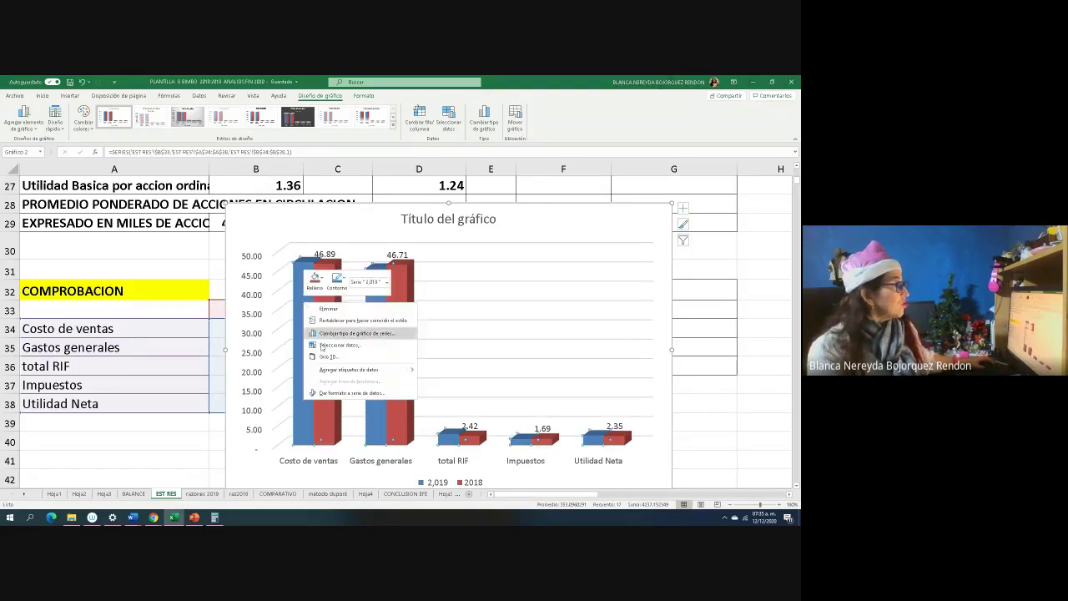
click(348, 369)
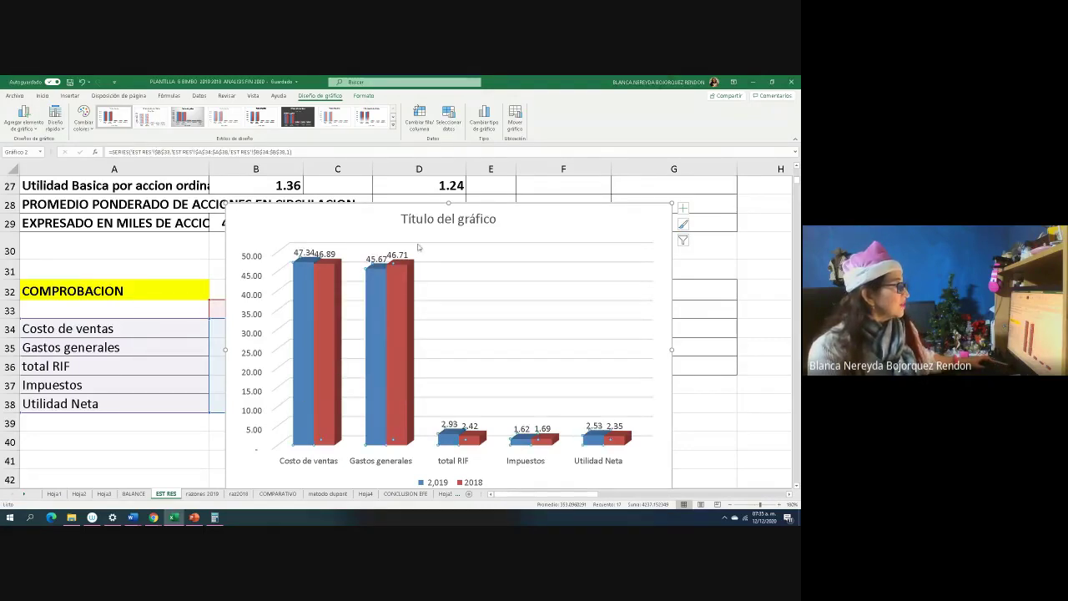
click(306, 253)
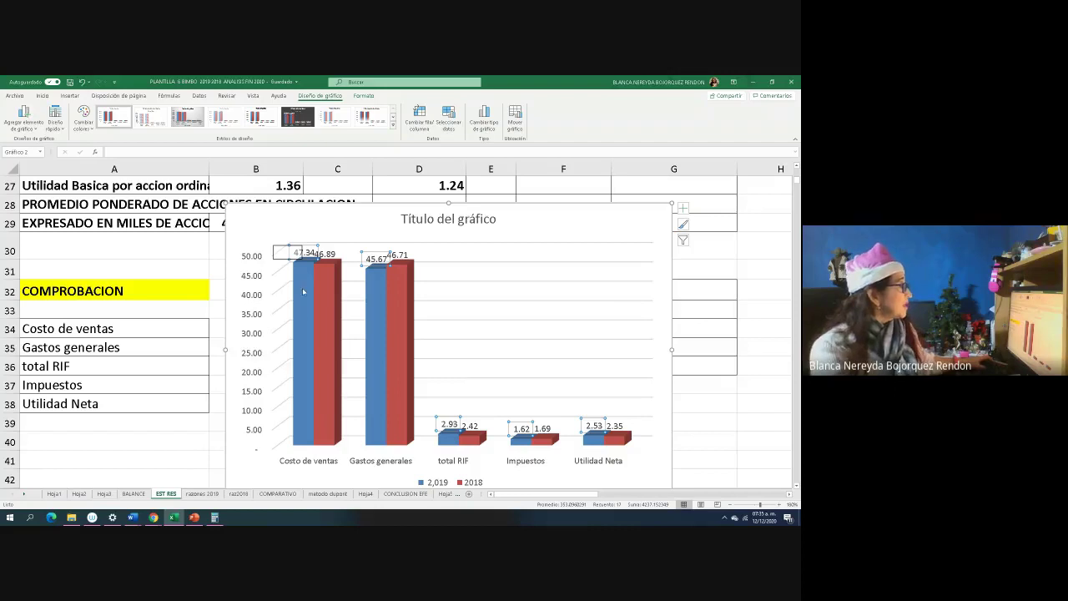
click(277, 321)
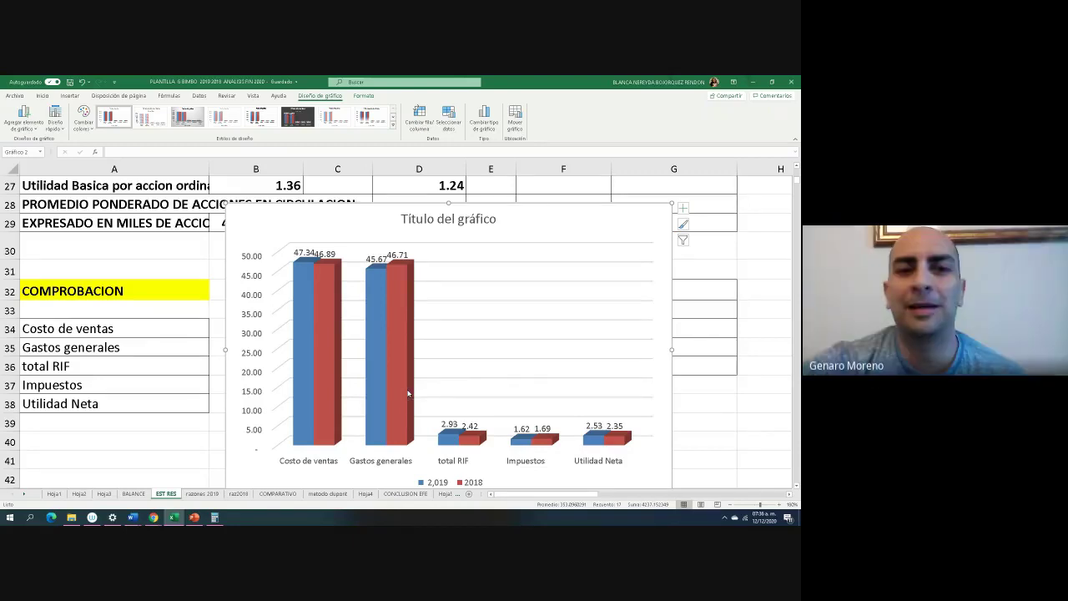
- Look over the income statement and its chart, as well as the ratio sheets razones 2019 and raz2018
scroll(99, 416, up, 9)
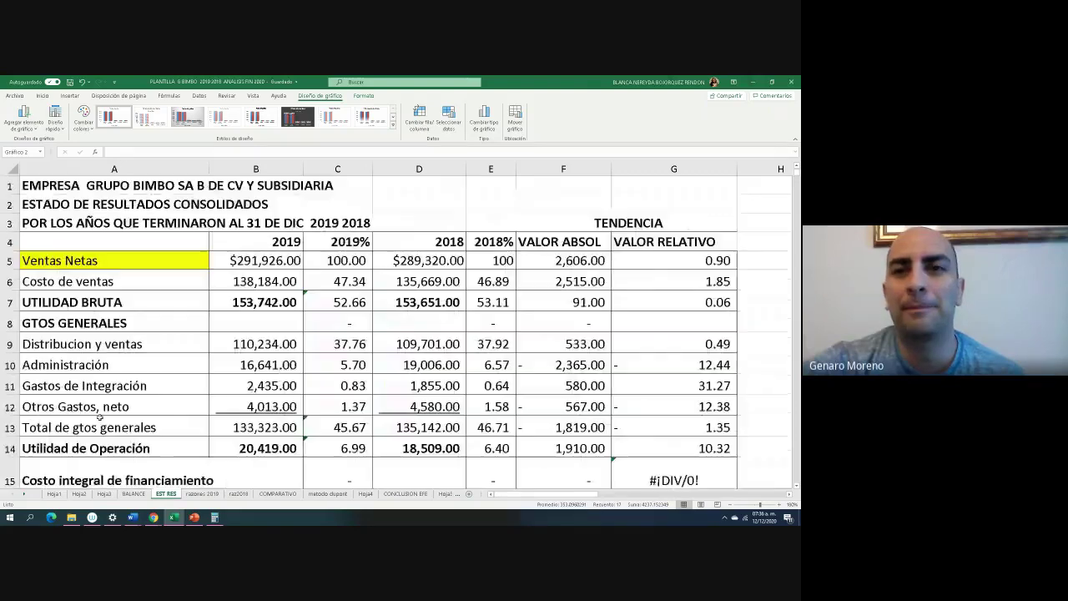
click(73, 264)
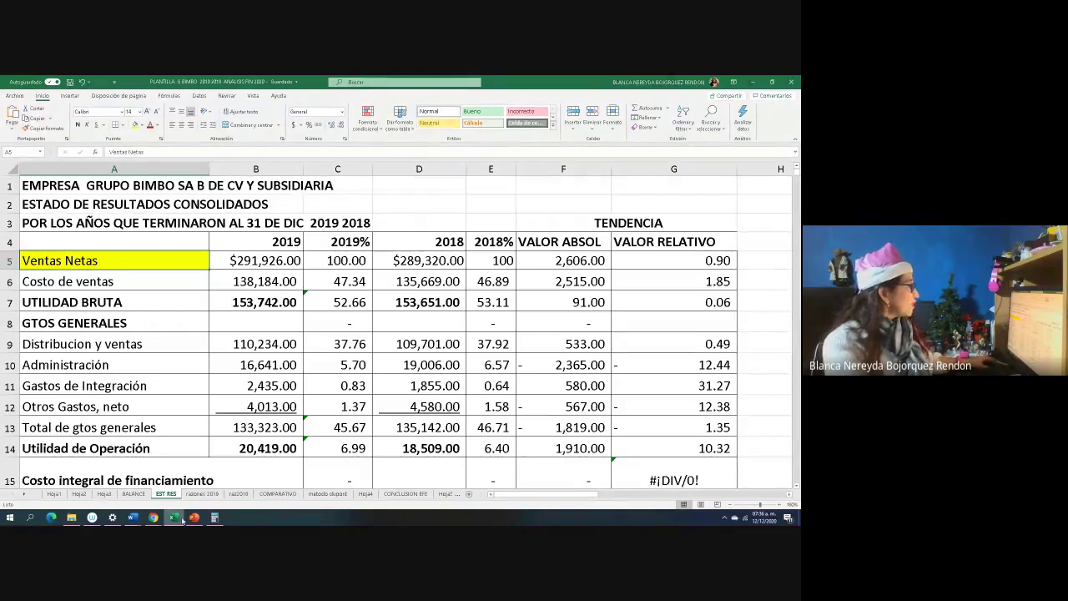
scroll(392, 334, down, 10)
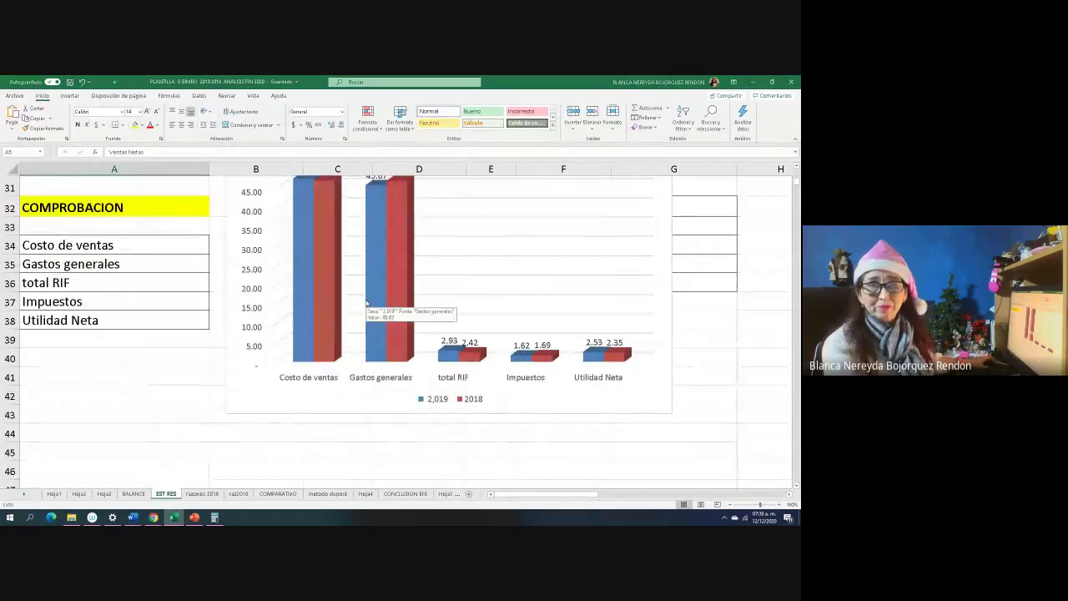
scroll(367, 252, up, 2)
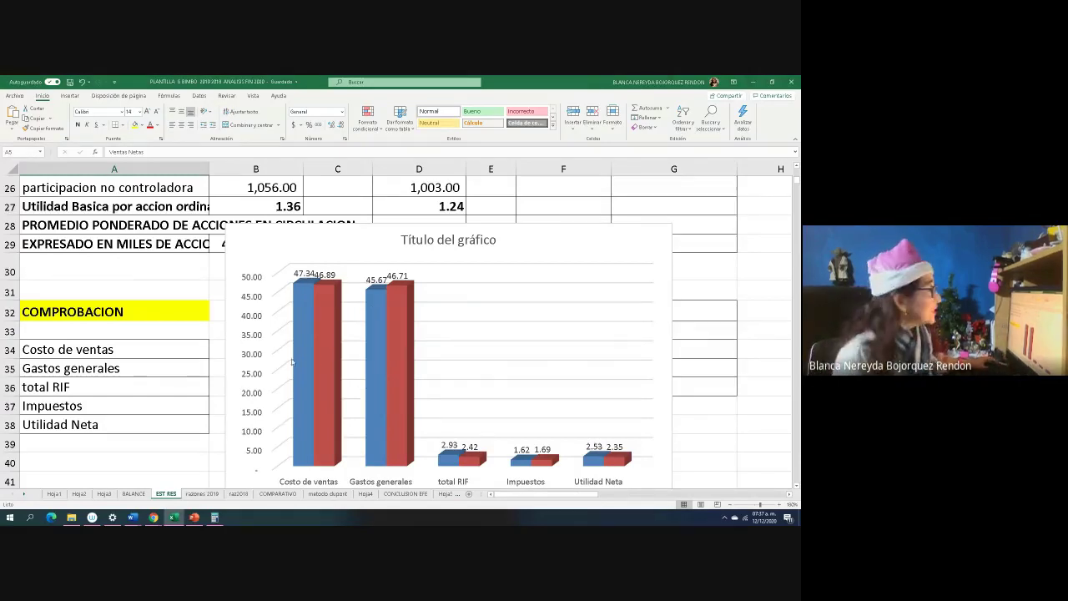
click(202, 493)
scroll(325, 363, up, 15)
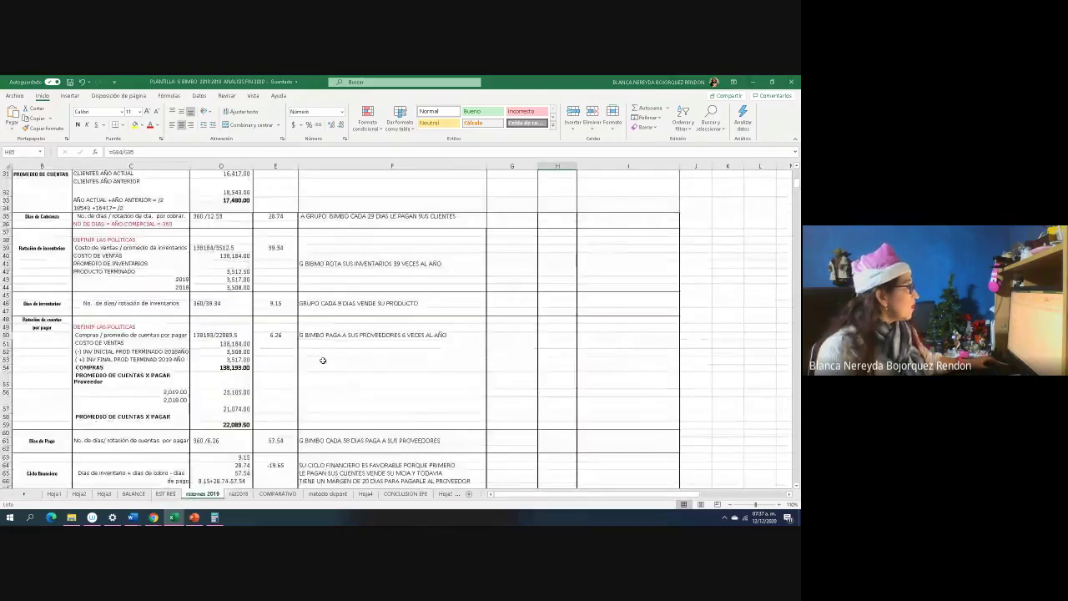
scroll(205, 311, down, 15)
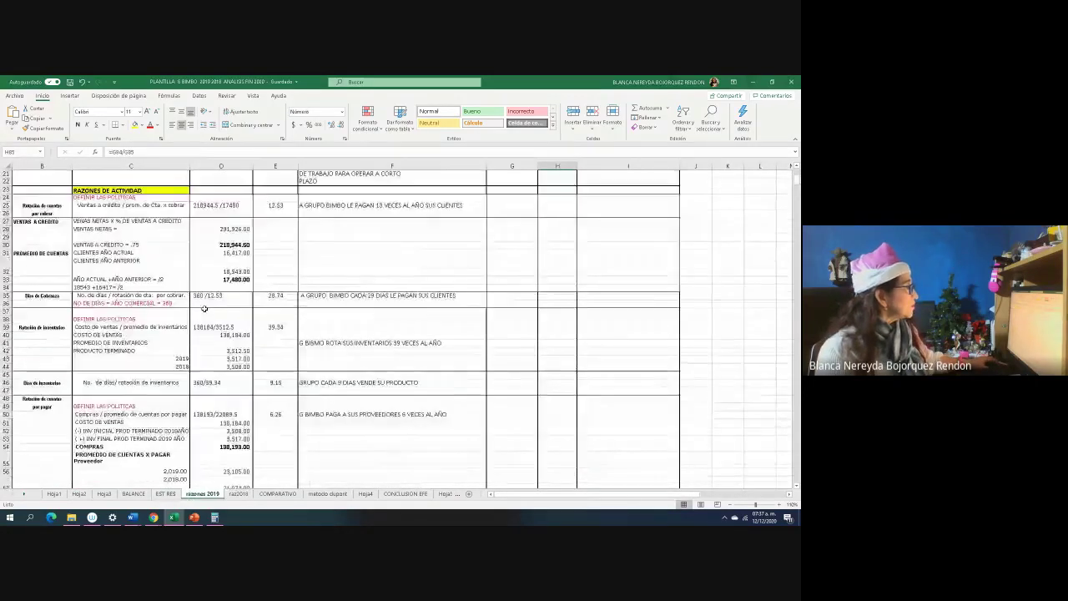
key(ctrl+Page_Down)
scroll(237, 416, up, 4)
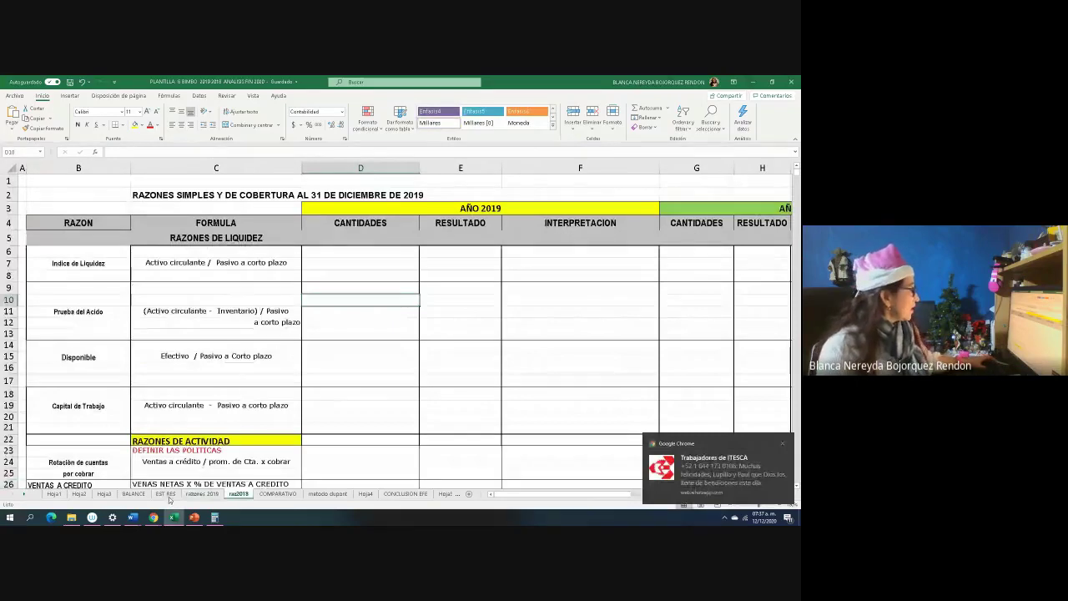
- Examine the COMPARATIVO sheet's 2019 and 2018 ratios from liquidity through coverage, with their trends and strength or weakness ratings
click(277, 493)
scroll(244, 421, up, 12)
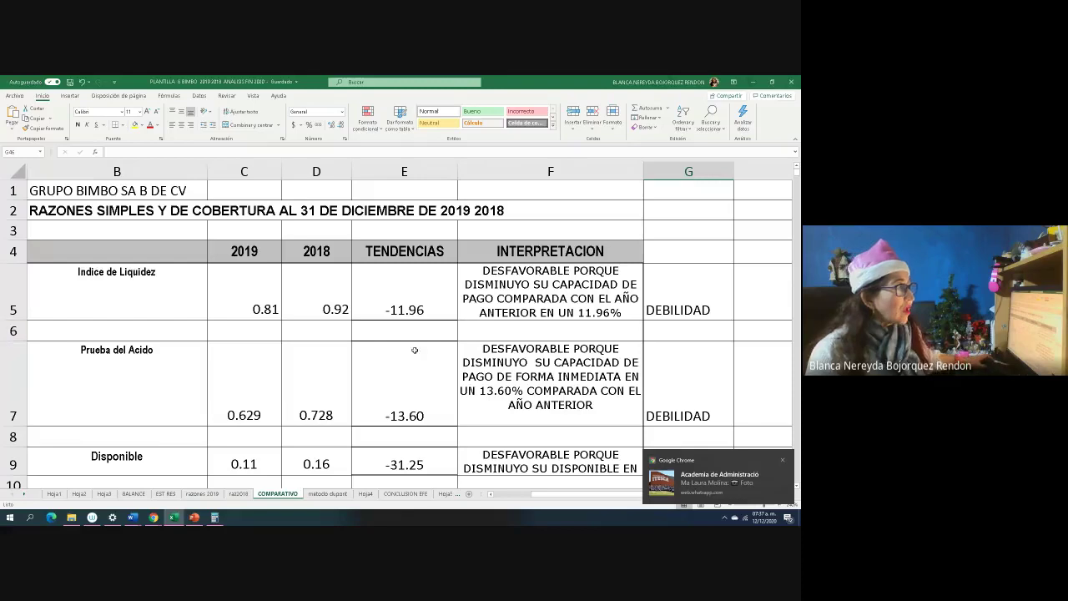
click(783, 460)
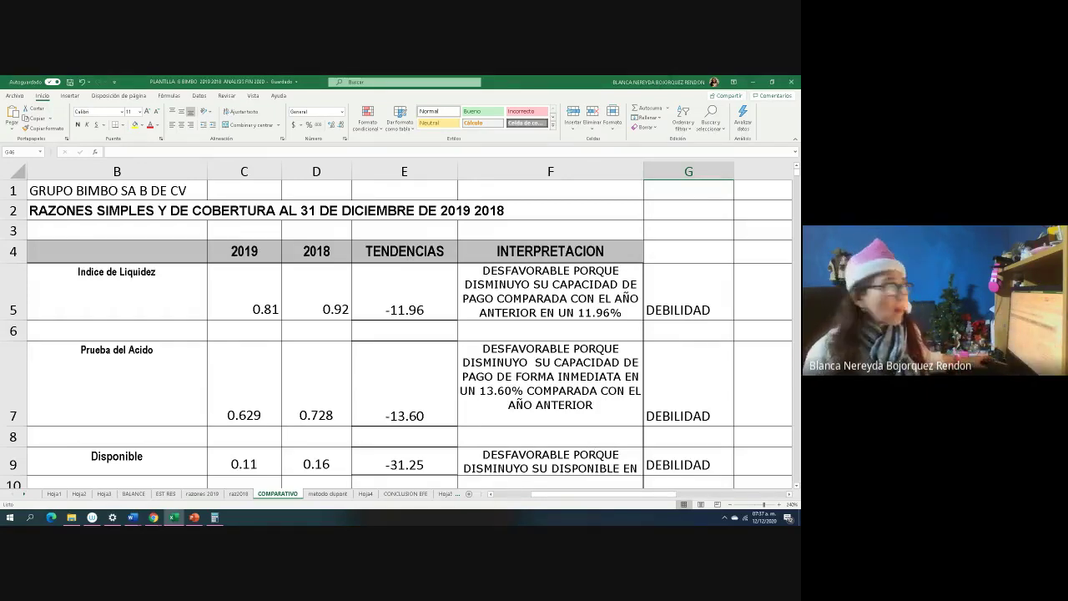
scroll(678, 342, down, 4)
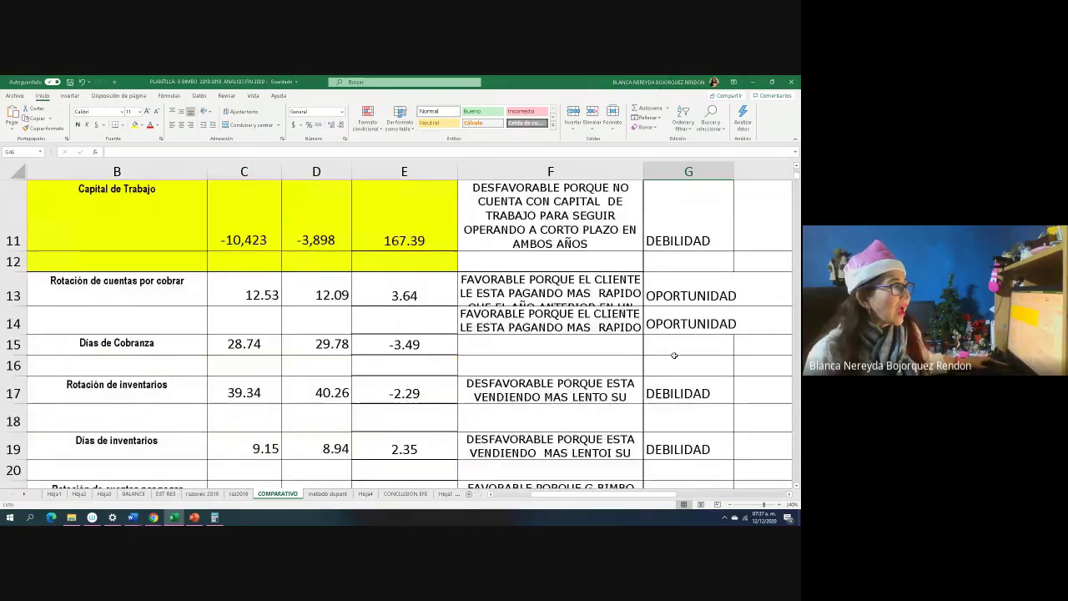
scroll(667, 350, down, 7)
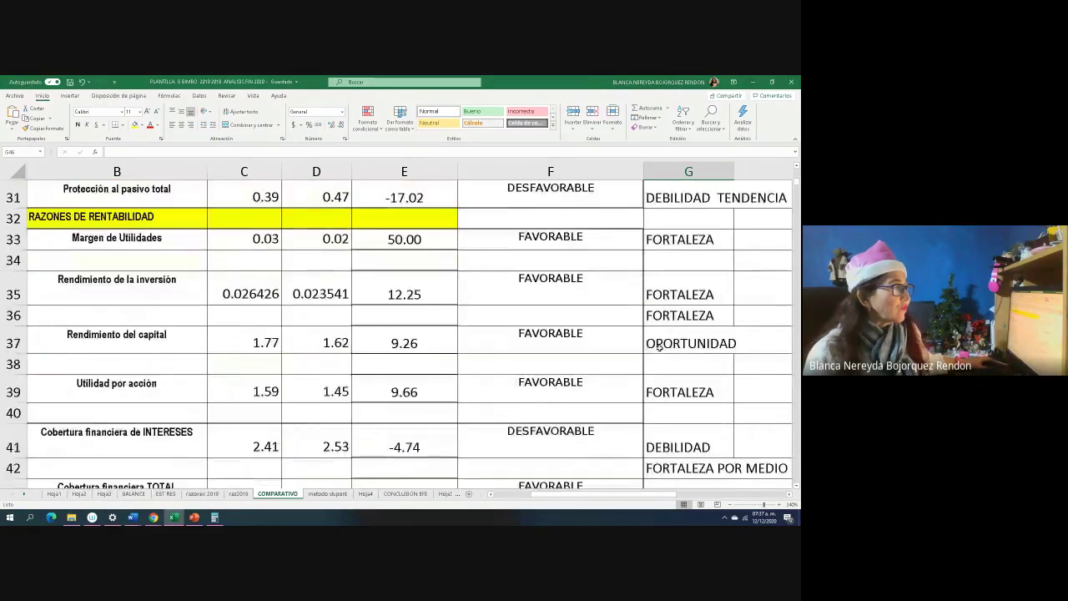
scroll(659, 346, down, 4)
scroll(659, 346, up, 4)
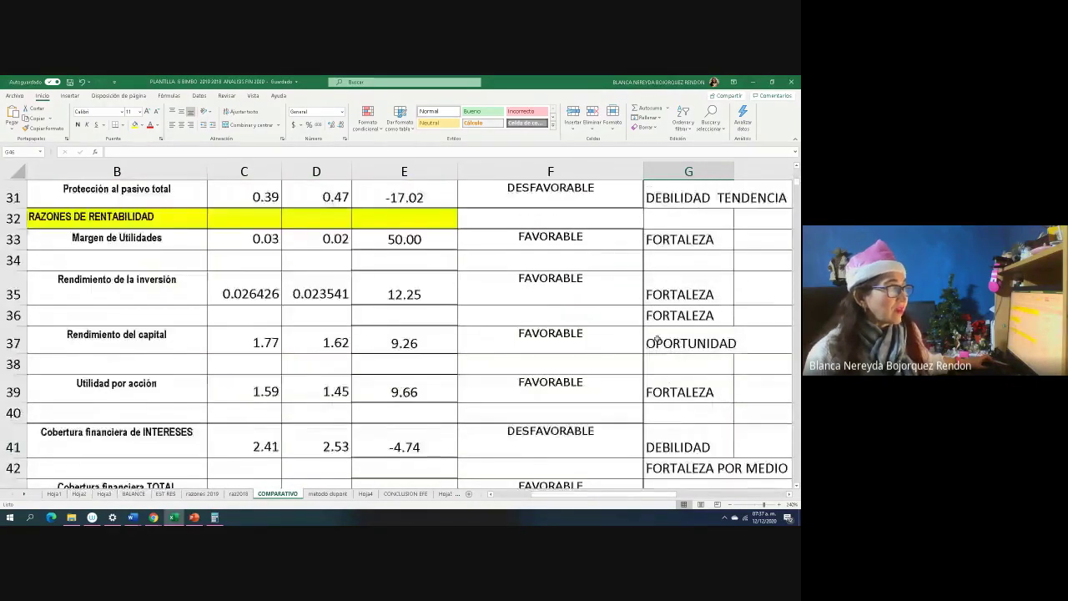
scroll(657, 339, up, 2)
scroll(676, 350, down, 5)
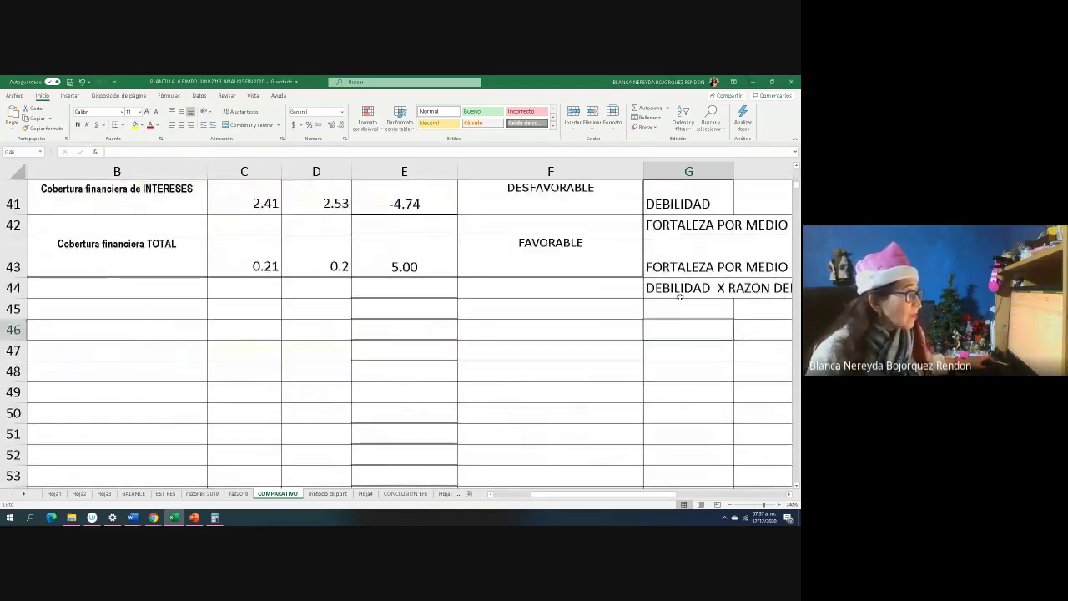
- Re-examine the liquidity, Capital de Trabajo and activity ratios with their interpretations, and the remaining ratios down to Cobertura financiera TOTAL
scroll(680, 297, up, 8)
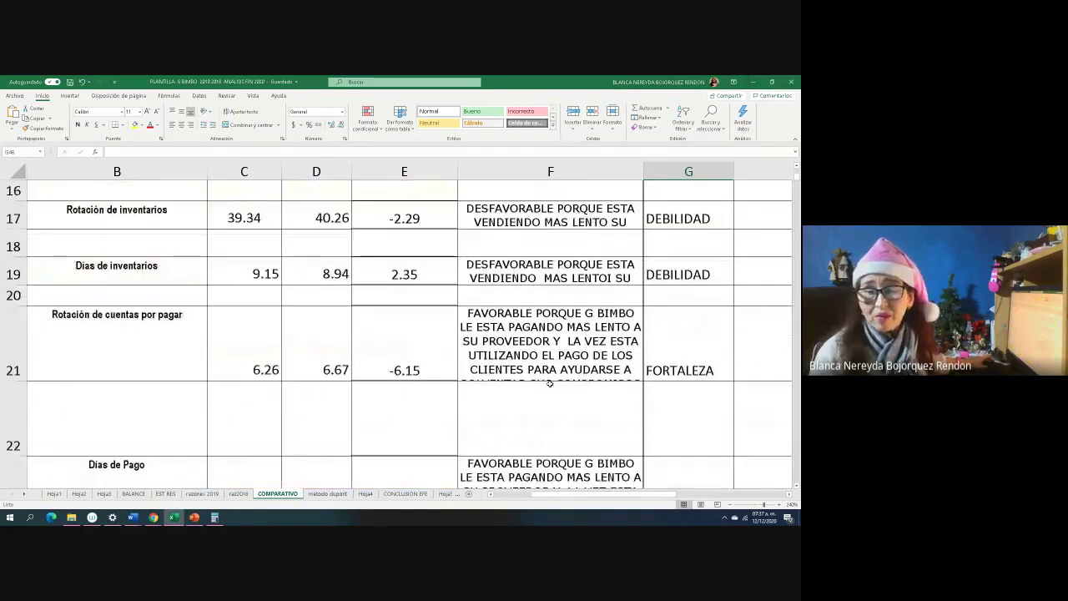
scroll(245, 420, up, 3)
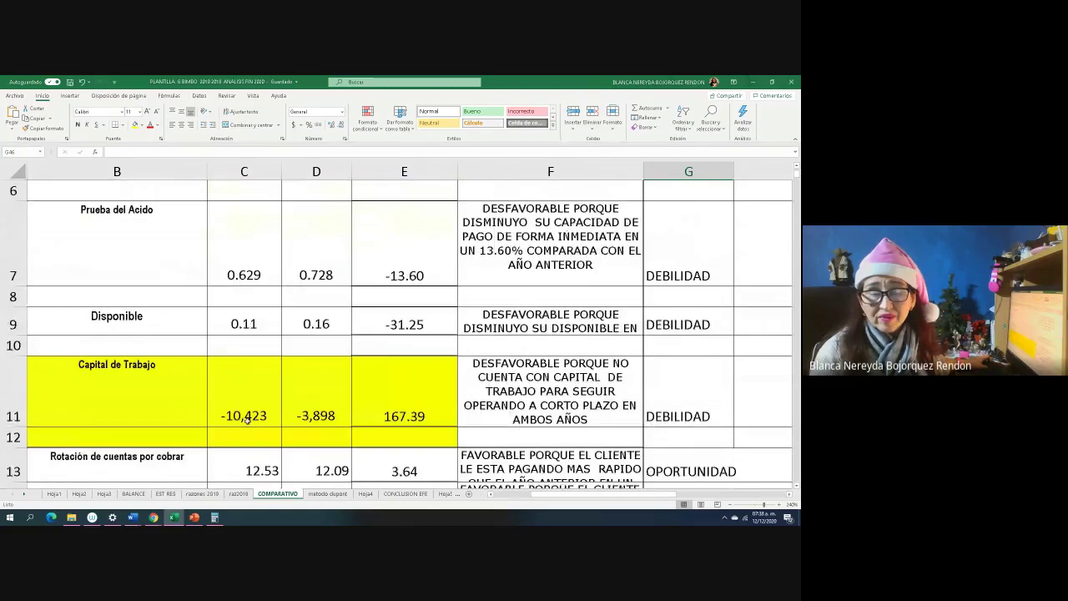
scroll(246, 420, up, 2)
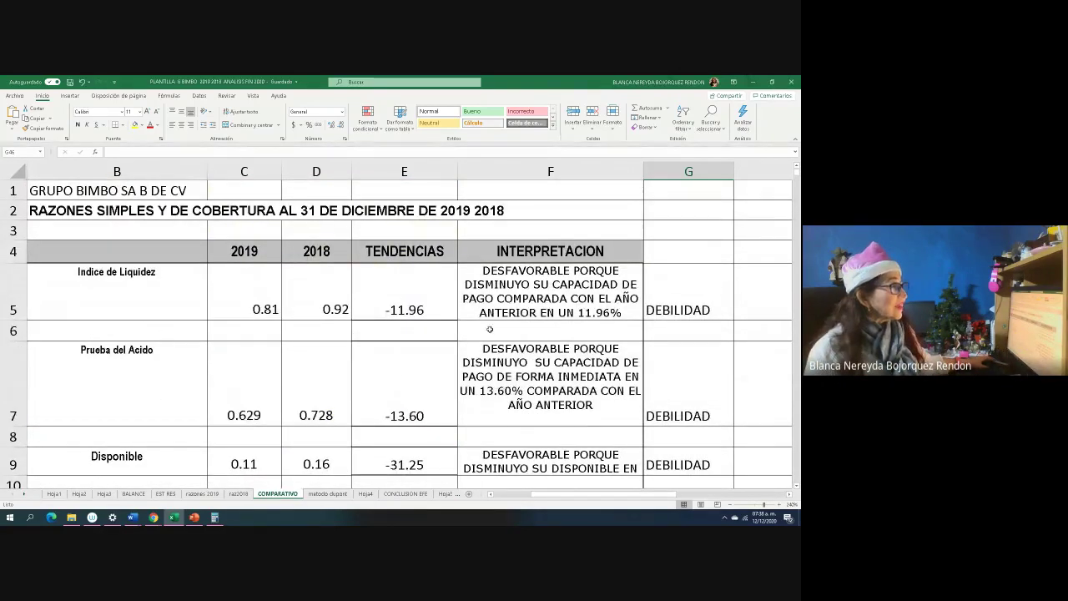
scroll(491, 329, down, 2)
scroll(654, 302, down, 2)
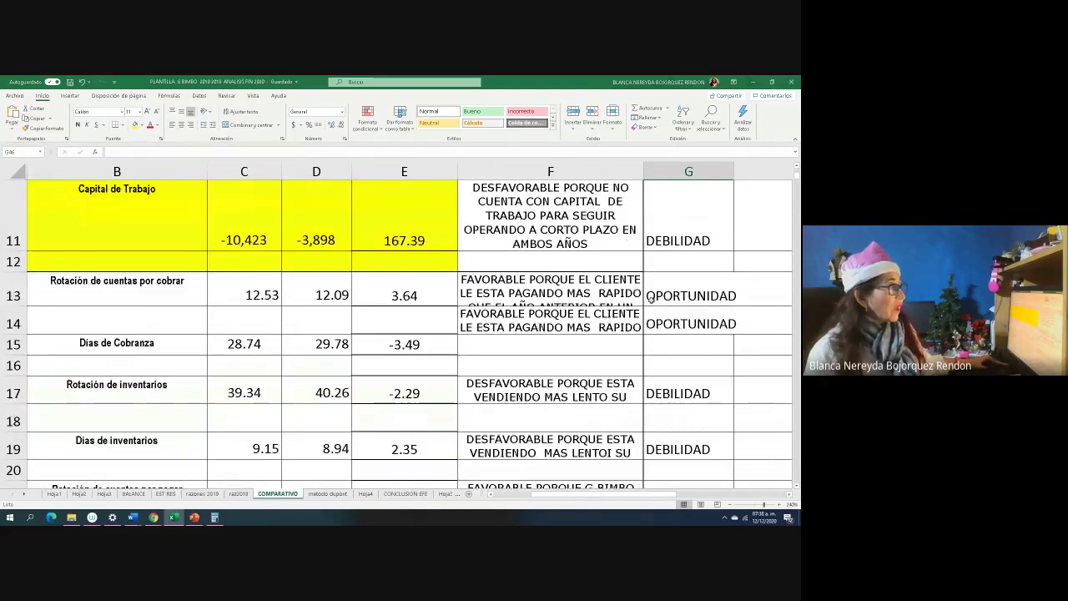
scroll(650, 300, up, 2)
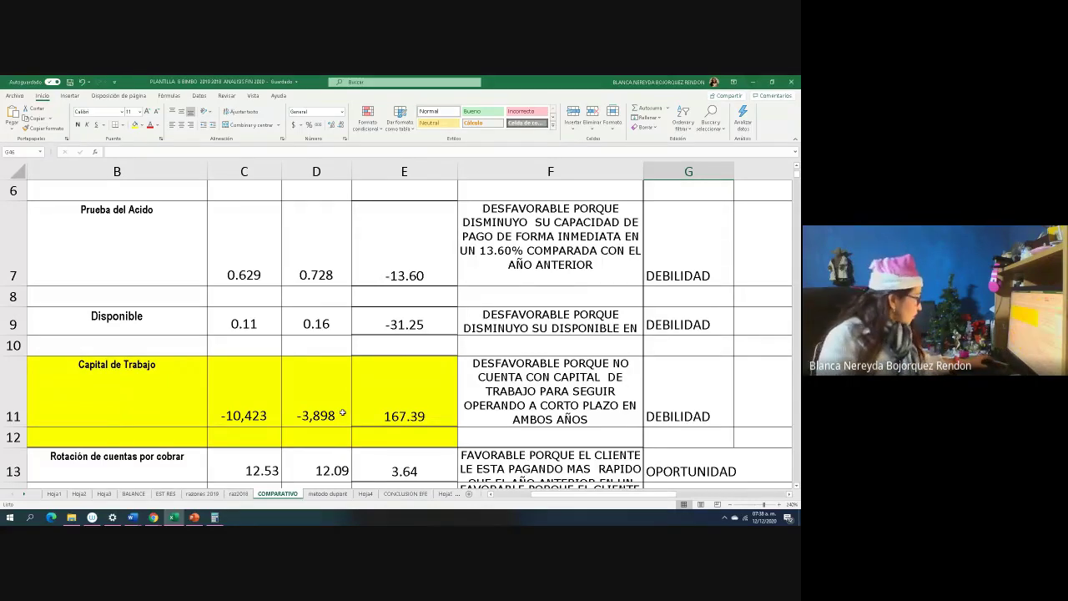
scroll(338, 411, down, 5)
scroll(223, 477, down, 5)
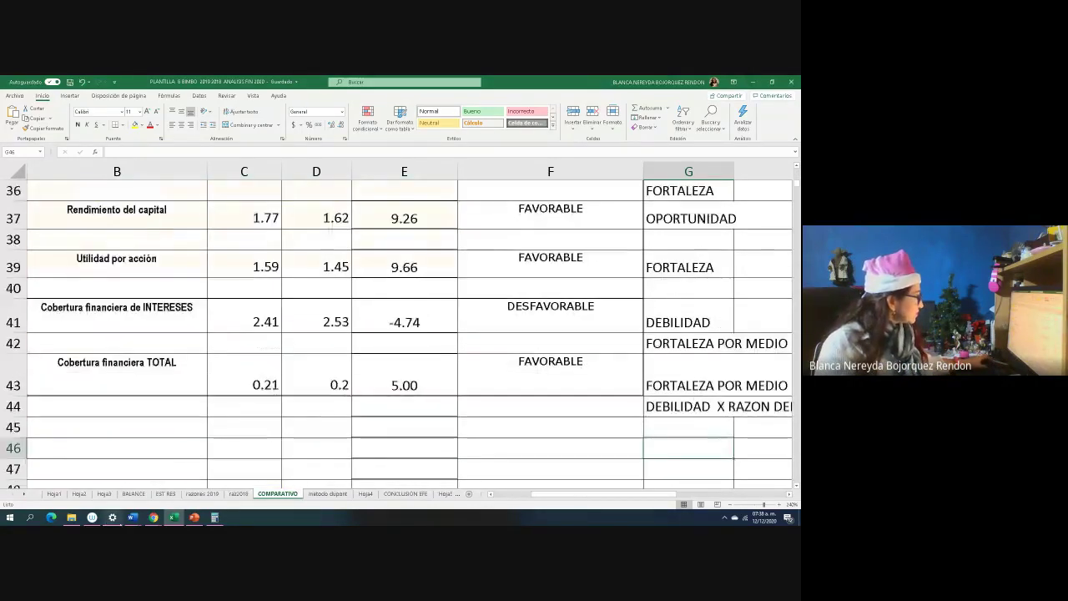
- Switch to the Word letter addressed to Grupo Bimbo's shareholders, enlarge its text and read the opening paragraphs about the 2019 - 2018 analysis
mouse_move(132, 517)
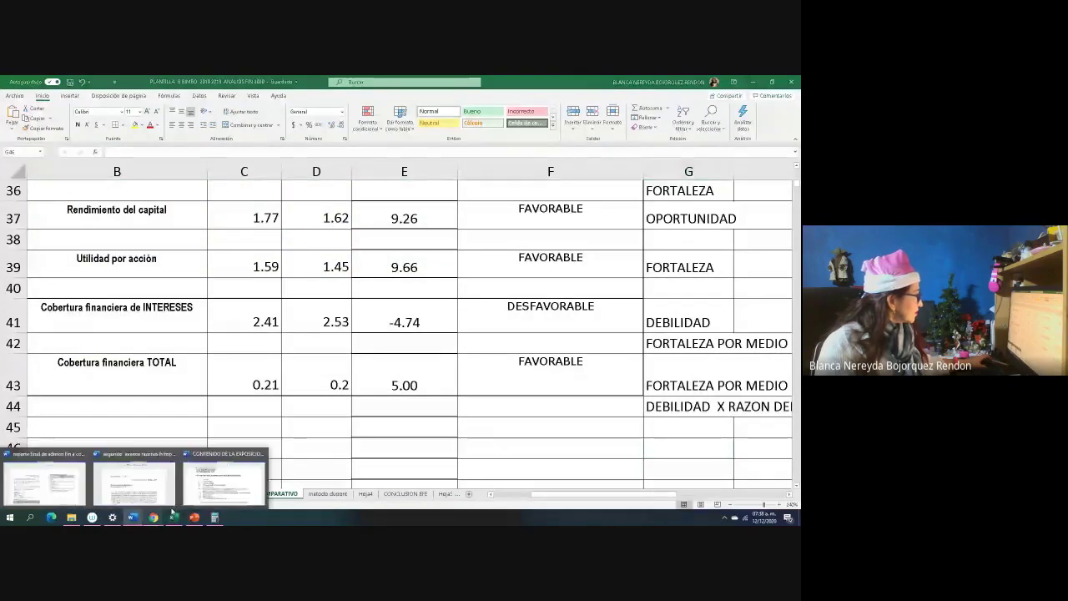
click(131, 491)
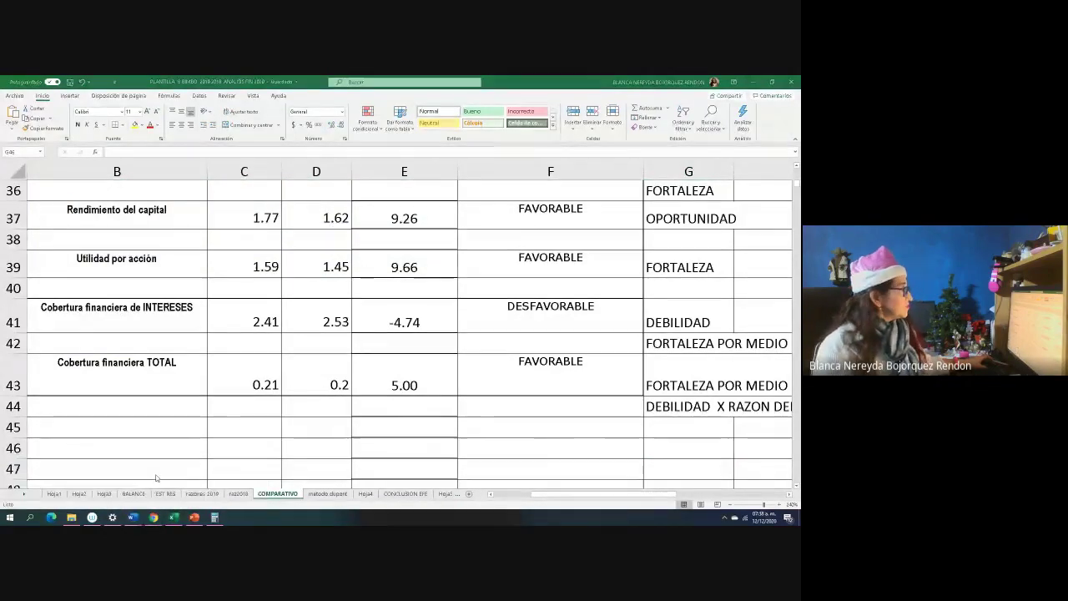
click(779, 504)
click(780, 504)
click(779, 504)
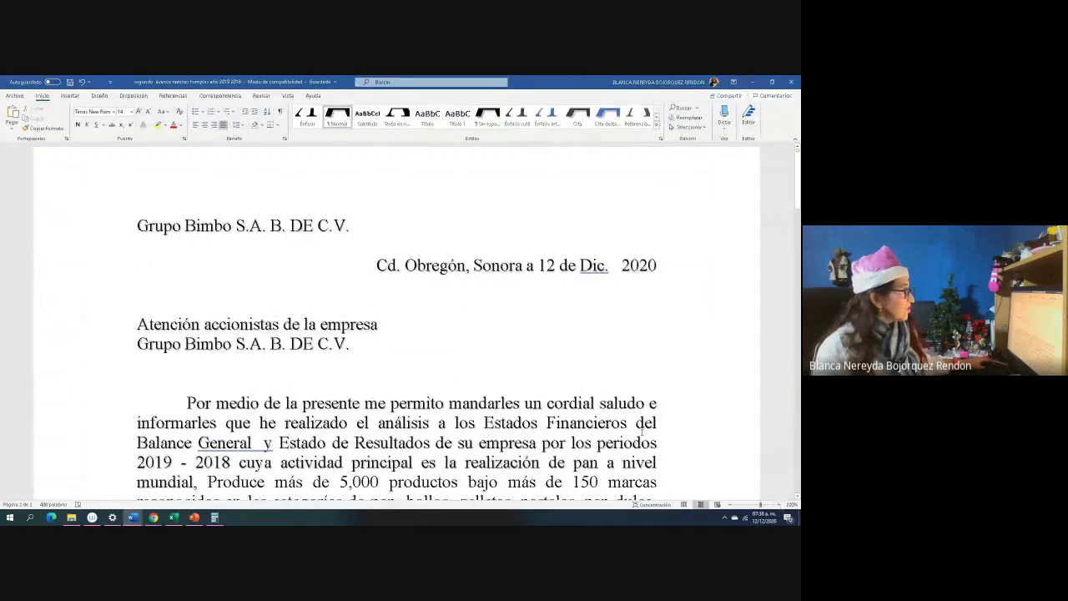
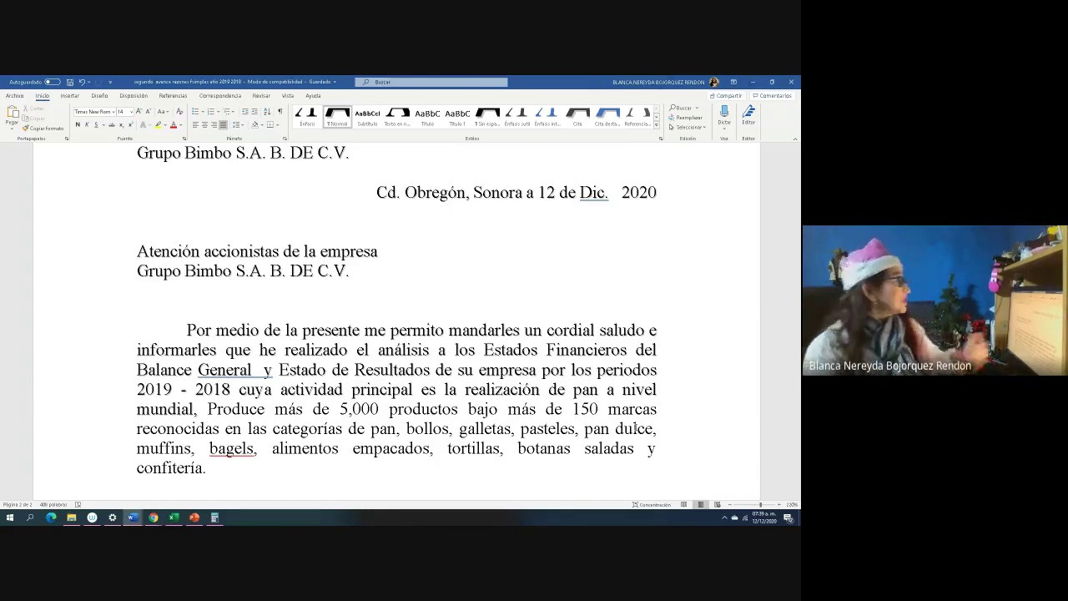
scroll(572, 424, up, 1)
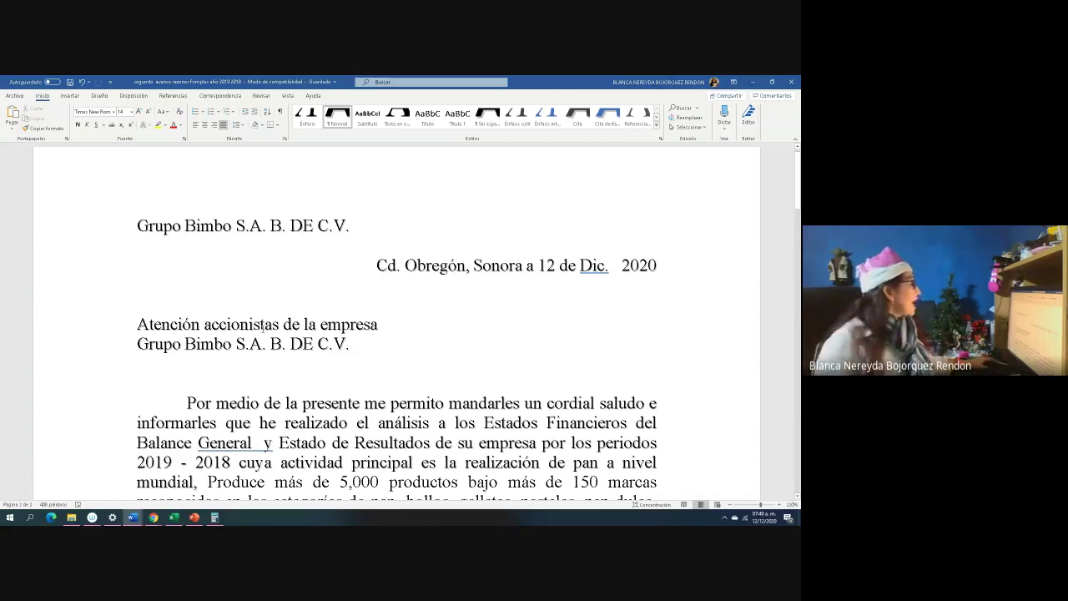
scroll(262, 326, down, 1)
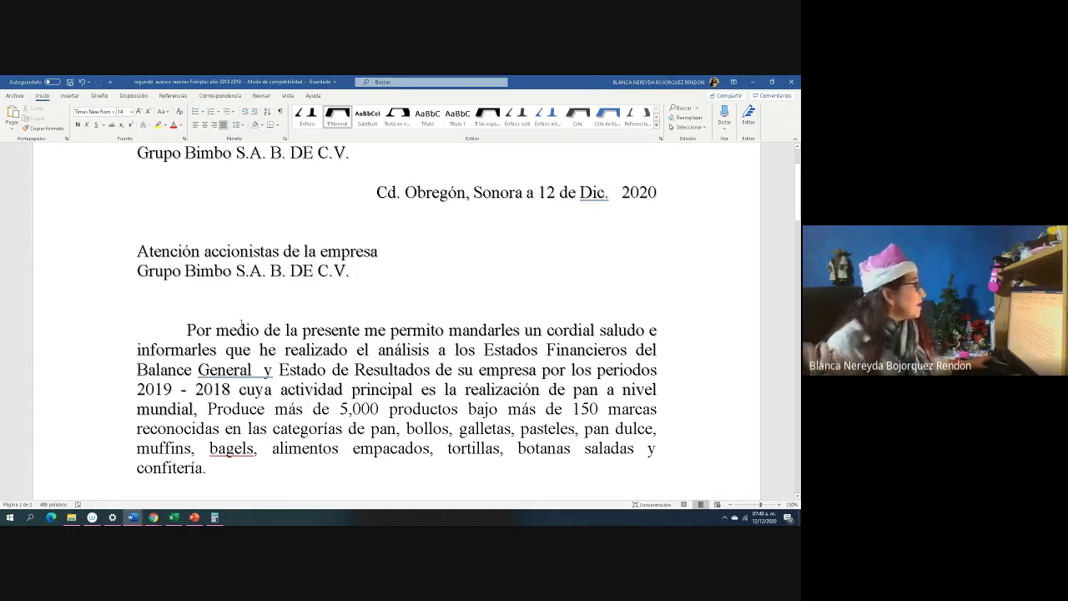
scroll(240, 322, down, 1)
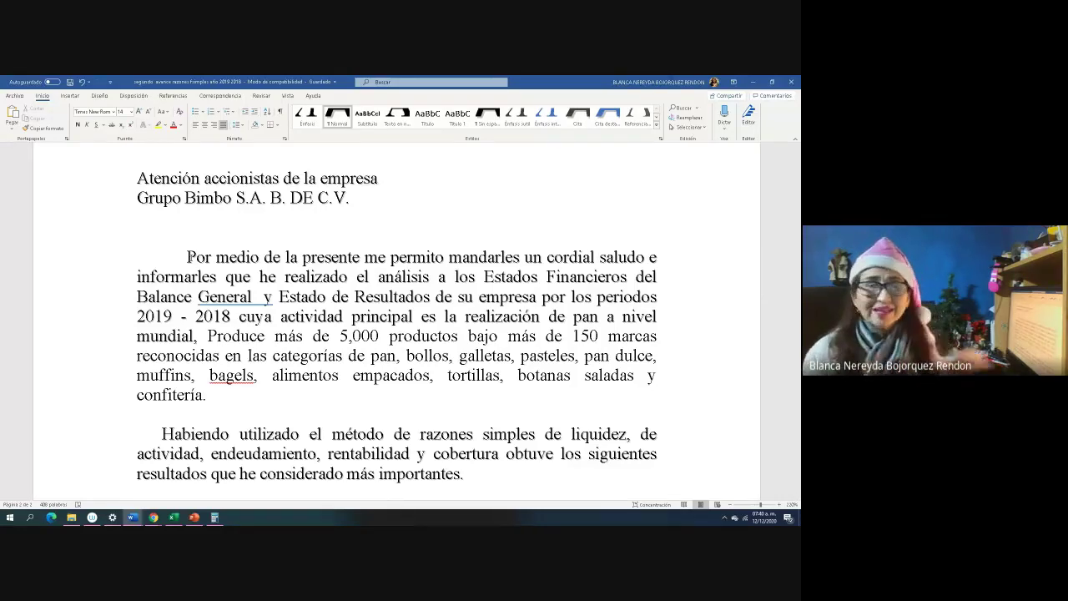
- Delete the repeated "en un" after "disminuyo" in the letter's paragraph about the company's payment capacity
scroll(185, 255, down, 4)
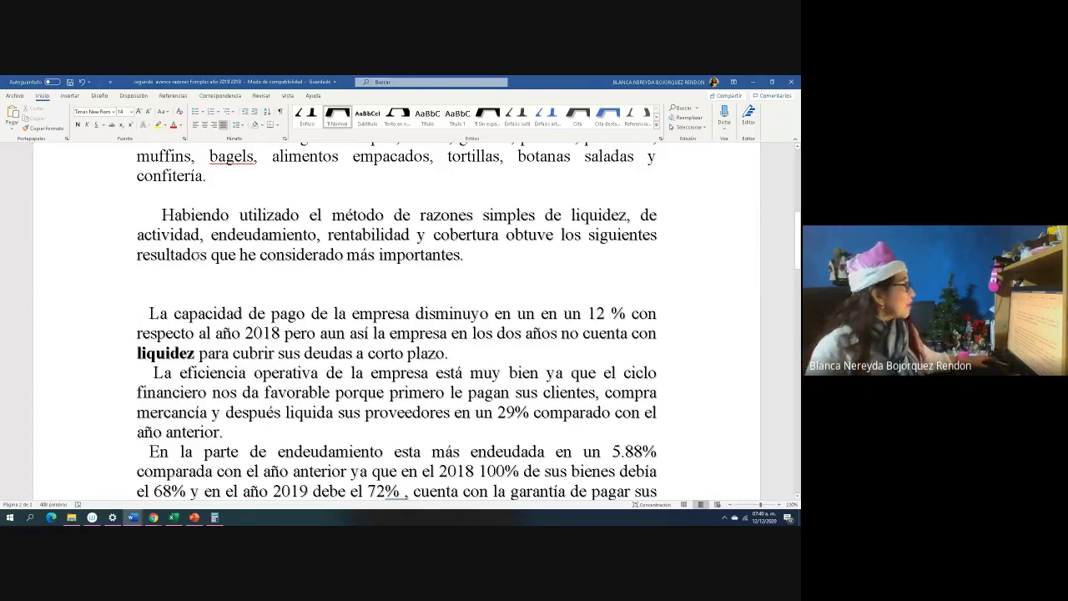
scroll(220, 302, down, 2)
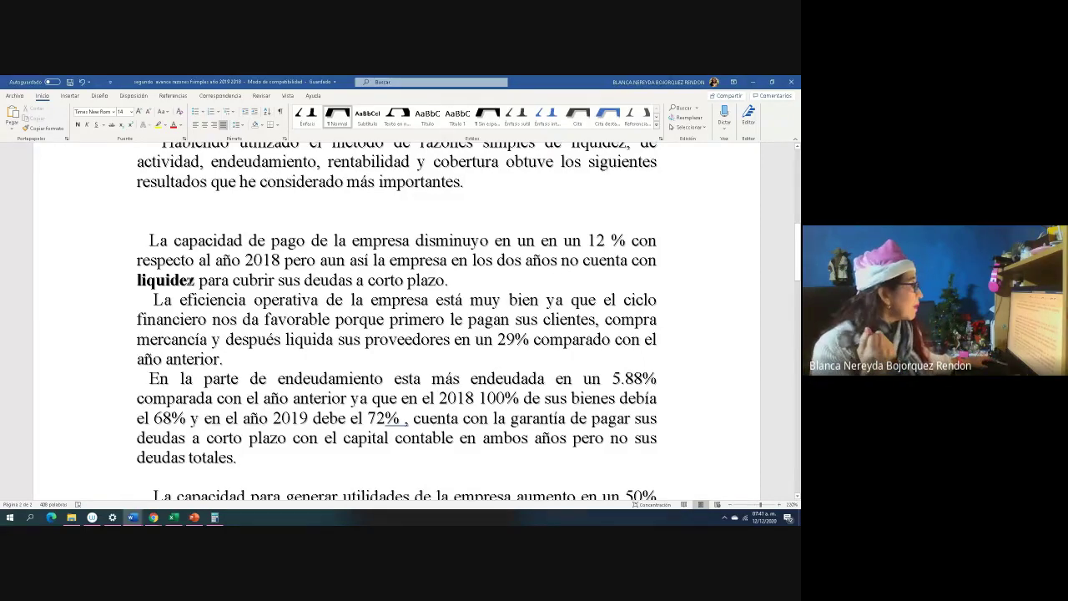
scroll(191, 281, down, 1)
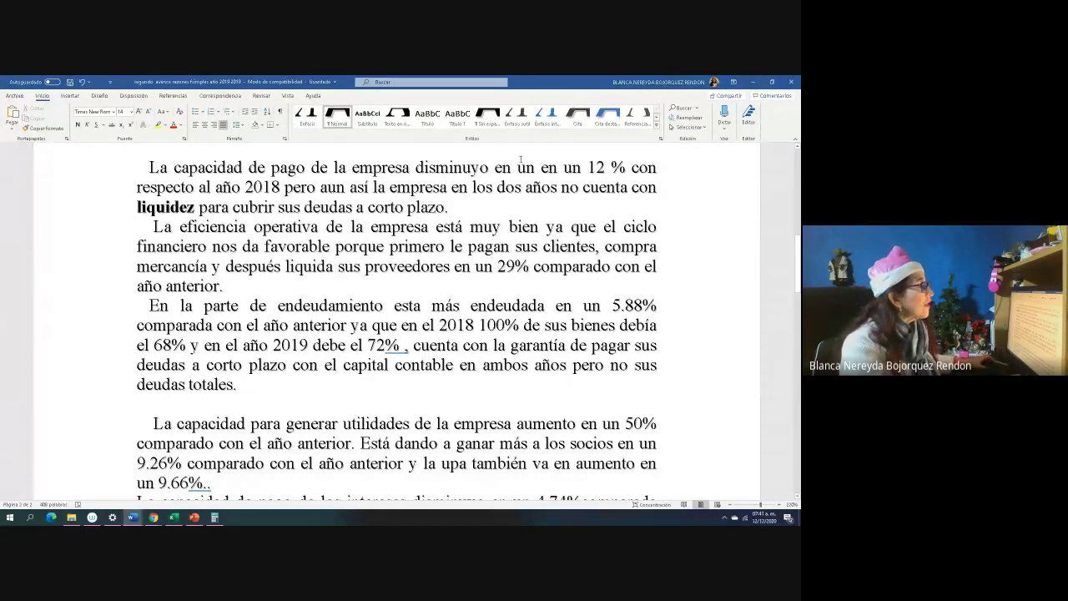
key(BackSpace)
key(BackSpace)
key(BackSpace)
key(BackSpace)
key(BackSpace)
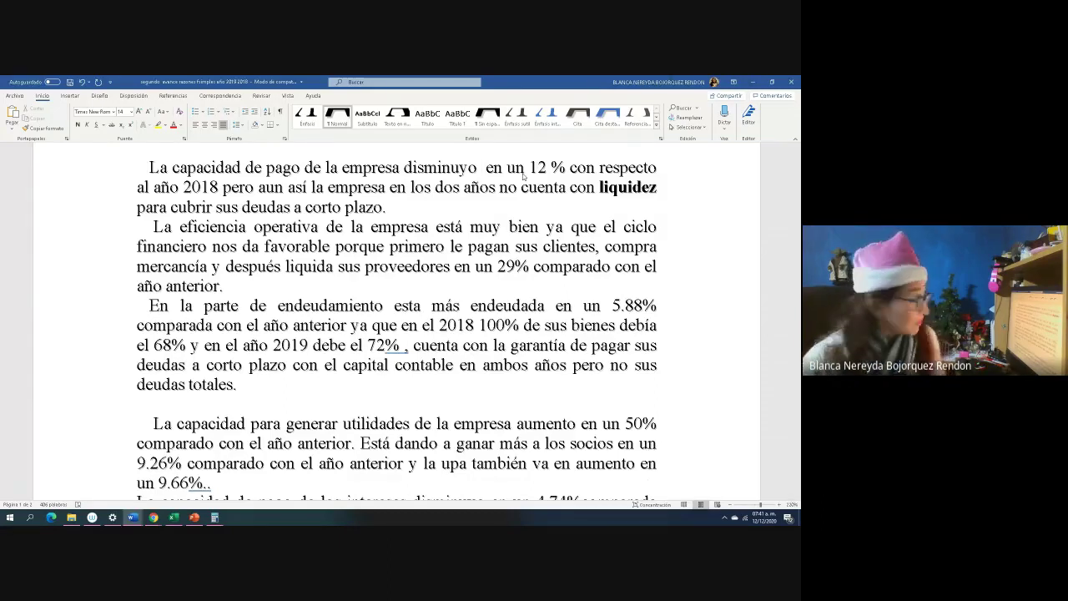
- Switch to Excel's COMPARATIVO sheet and fill the Indice de Liquidez trend cell E5 with yellow
click(174, 518)
scroll(357, 400, up, 7)
scroll(356, 400, up, 5)
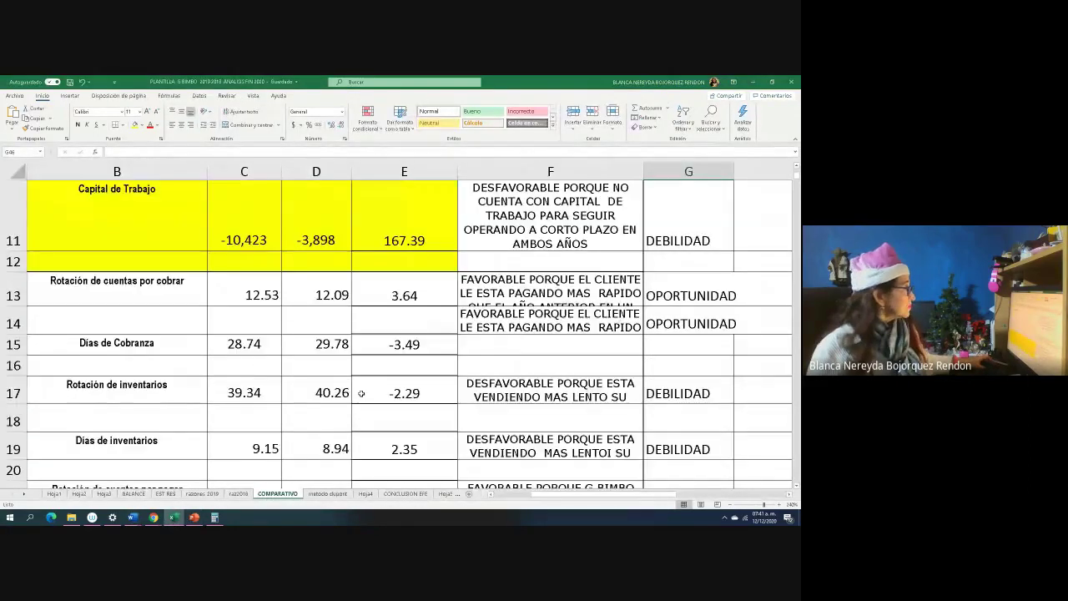
drag(533, 497, 526, 498)
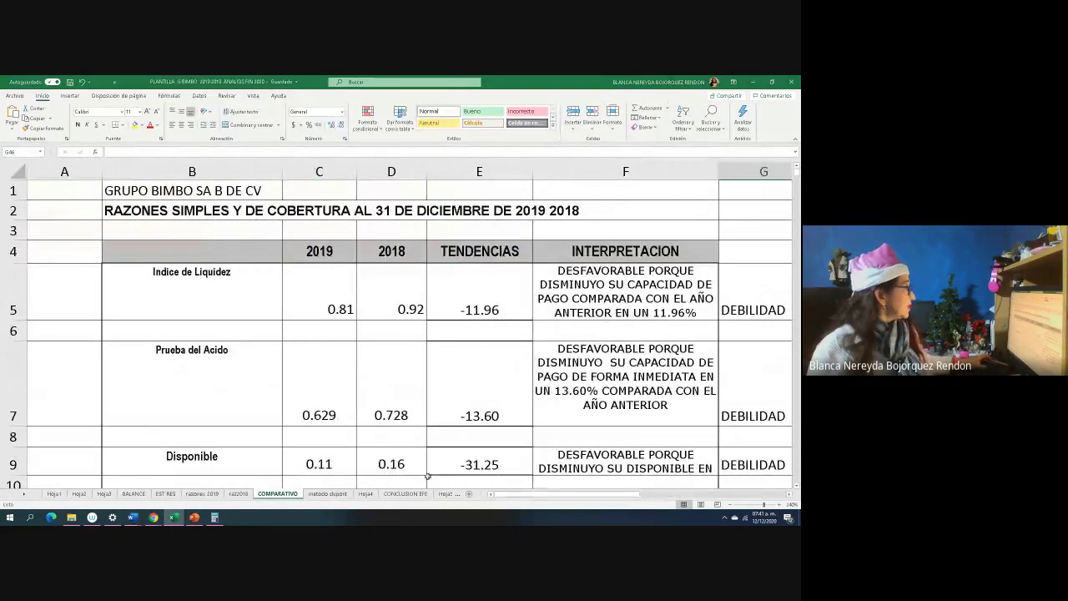
click(481, 307)
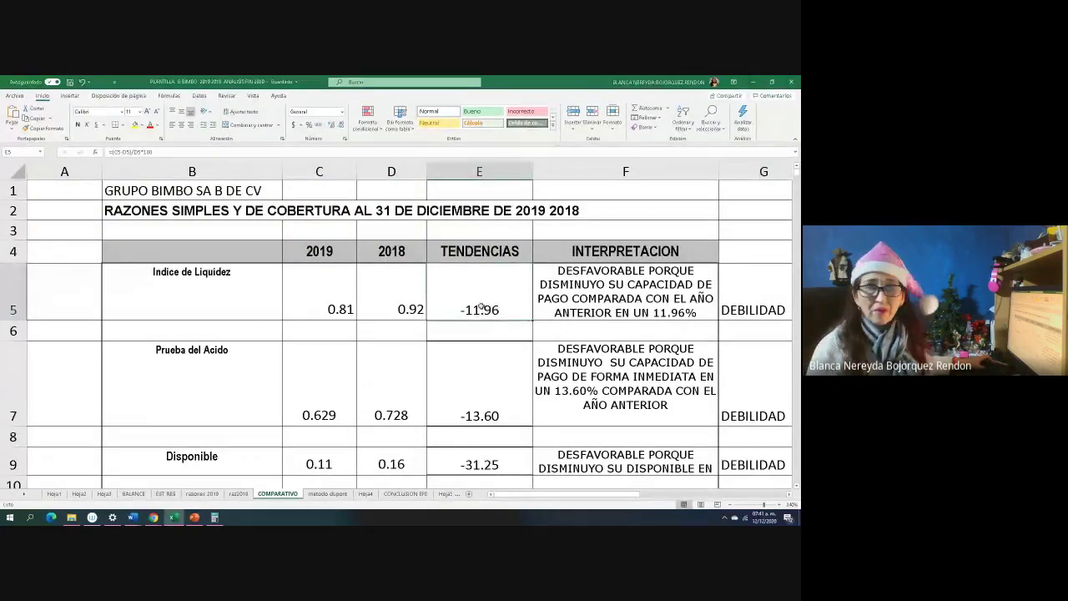
click(135, 125)
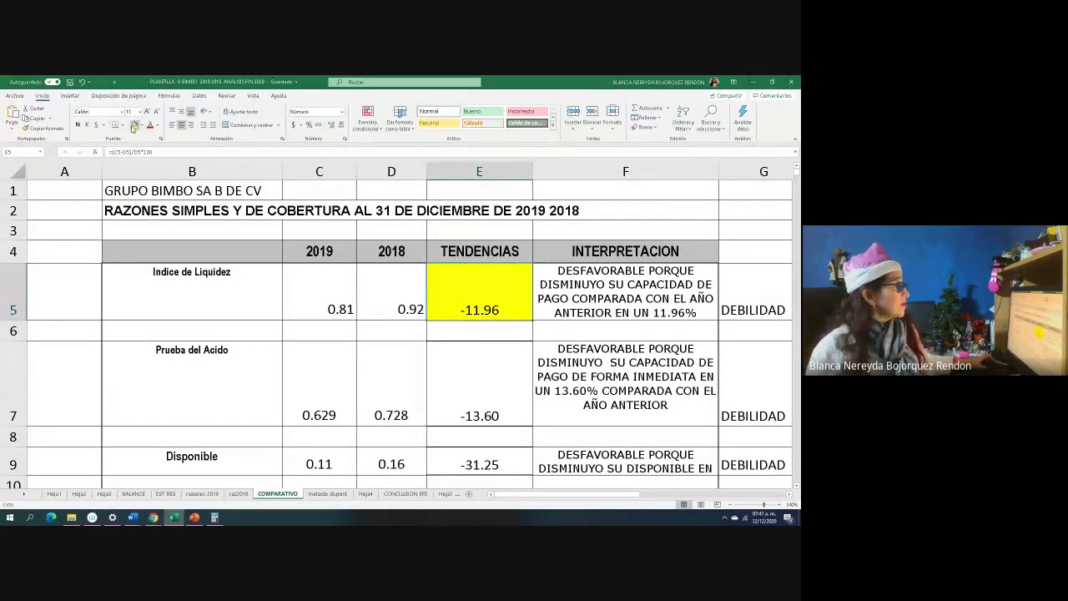
- Compare the 2019 and 2018 values of Indice de Liquidez, Prueba del Acido and Disponible
scroll(607, 354, down, 2)
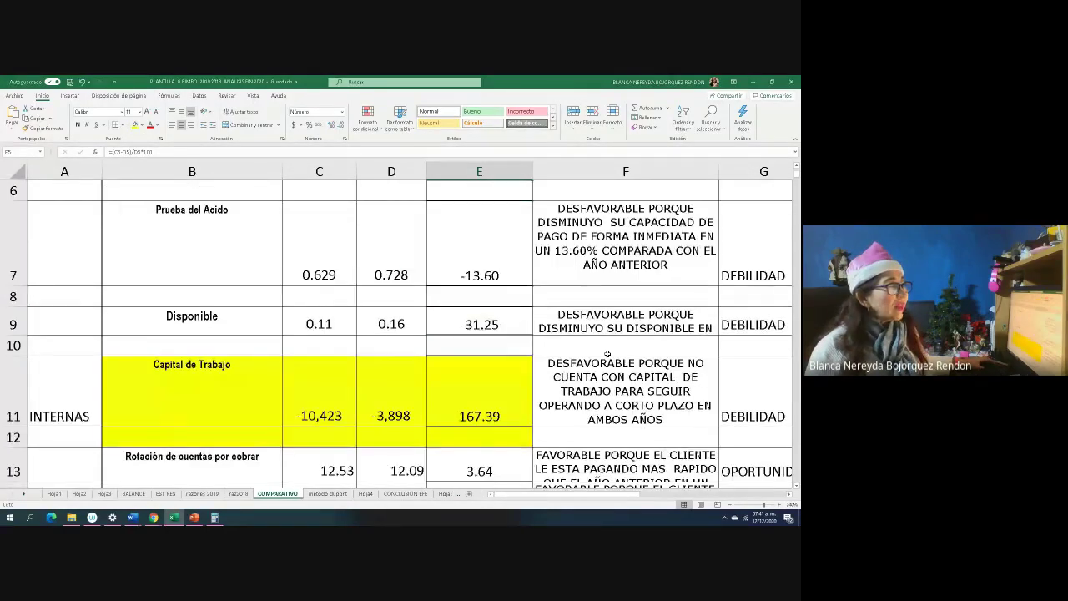
scroll(373, 315, up, 2)
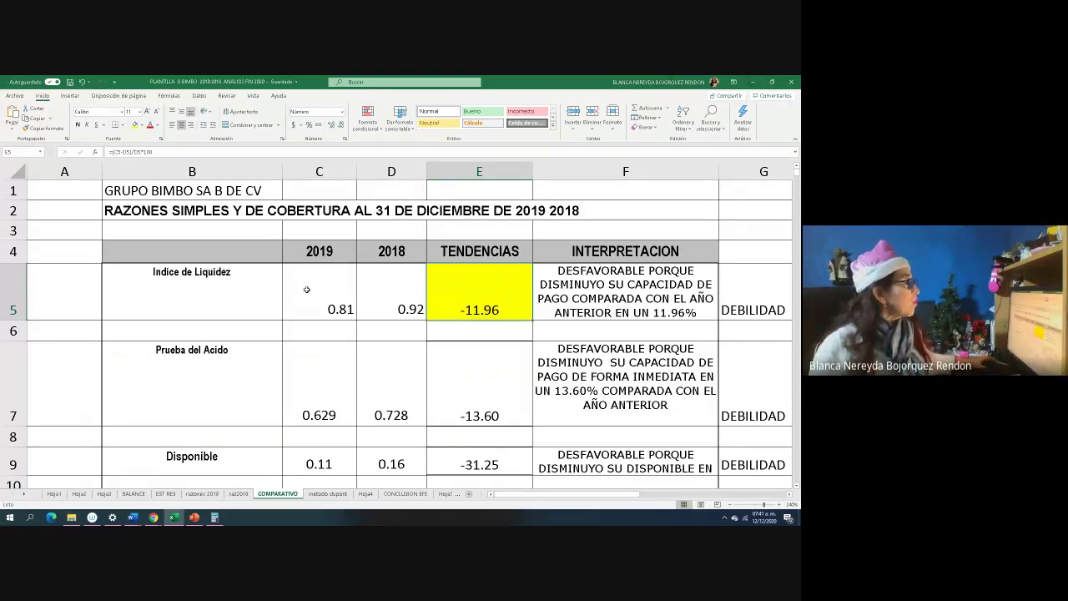
click(333, 295)
drag(355, 317, 392, 464)
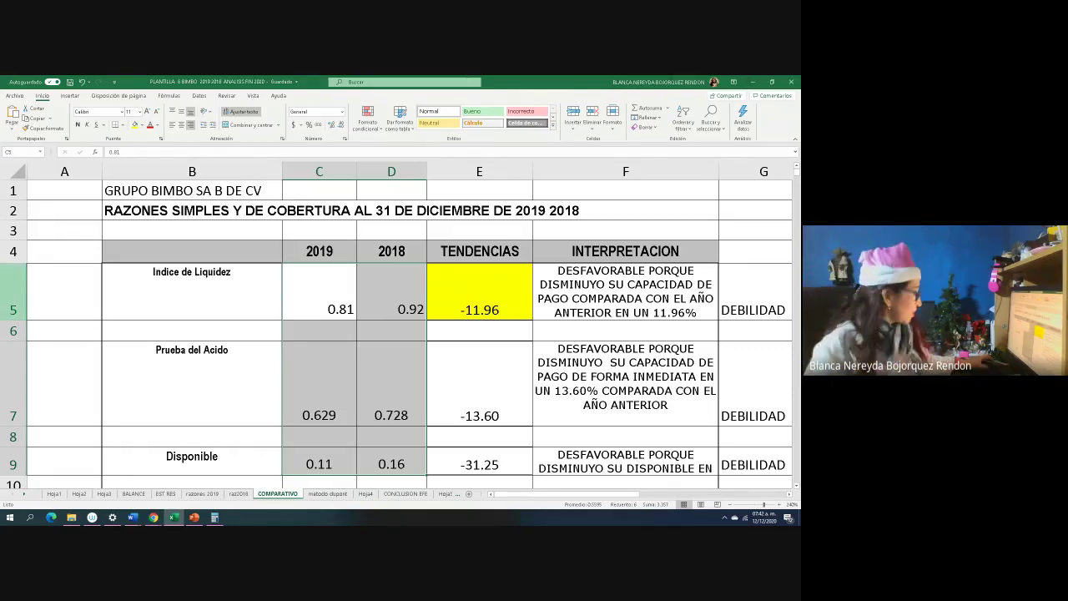
click(2, 318)
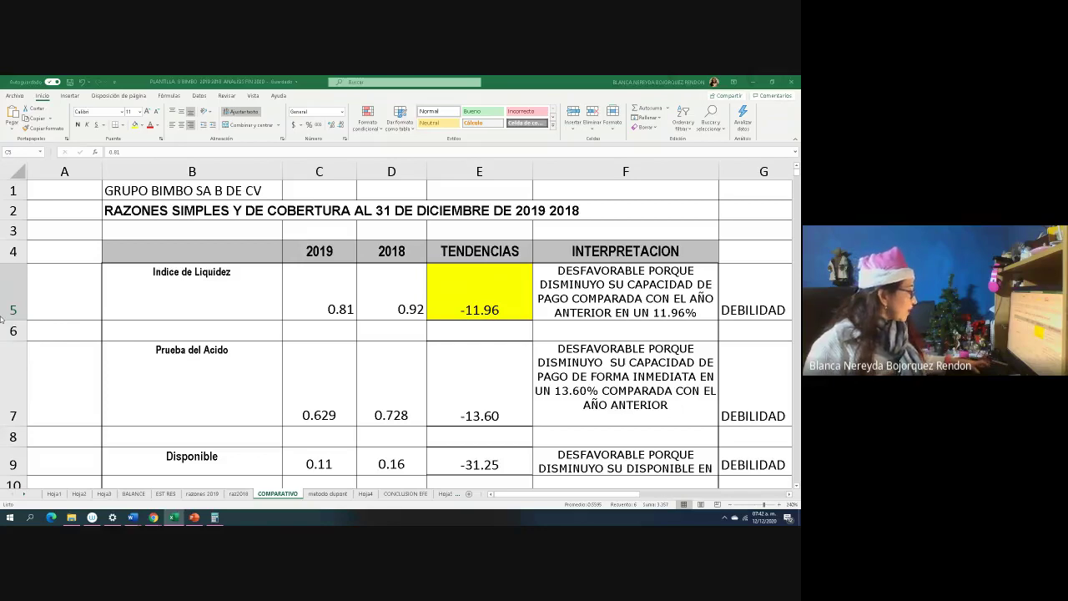
- Switch back to the Word letter and adjust its zoom to reread the payment capacity and operating efficiency paragraphs
key(alt+Tab)
key(alt+Tab)
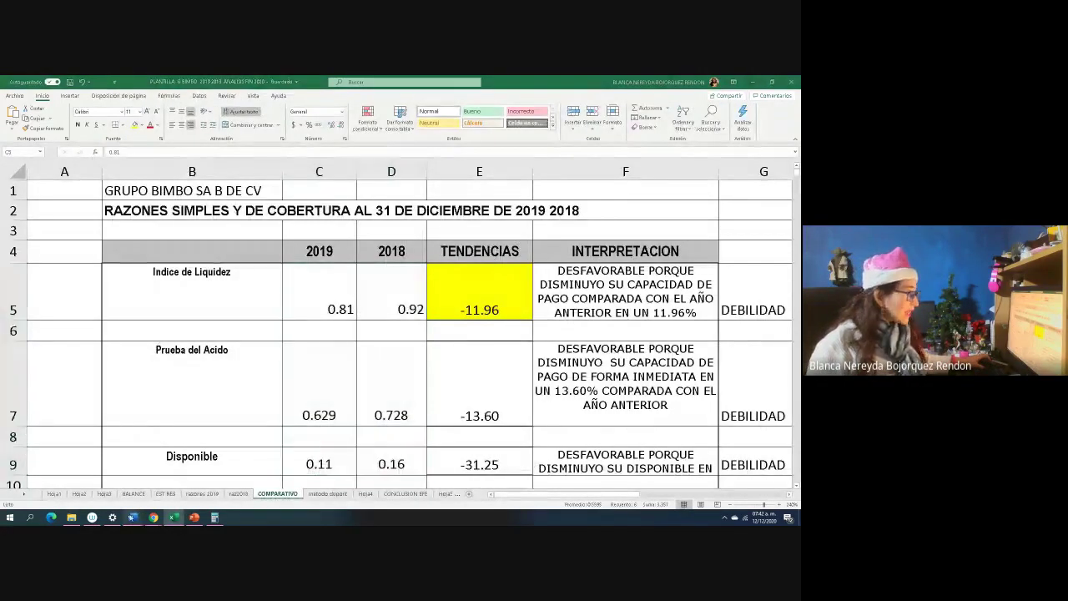
mouse_move(131, 517)
click(127, 486)
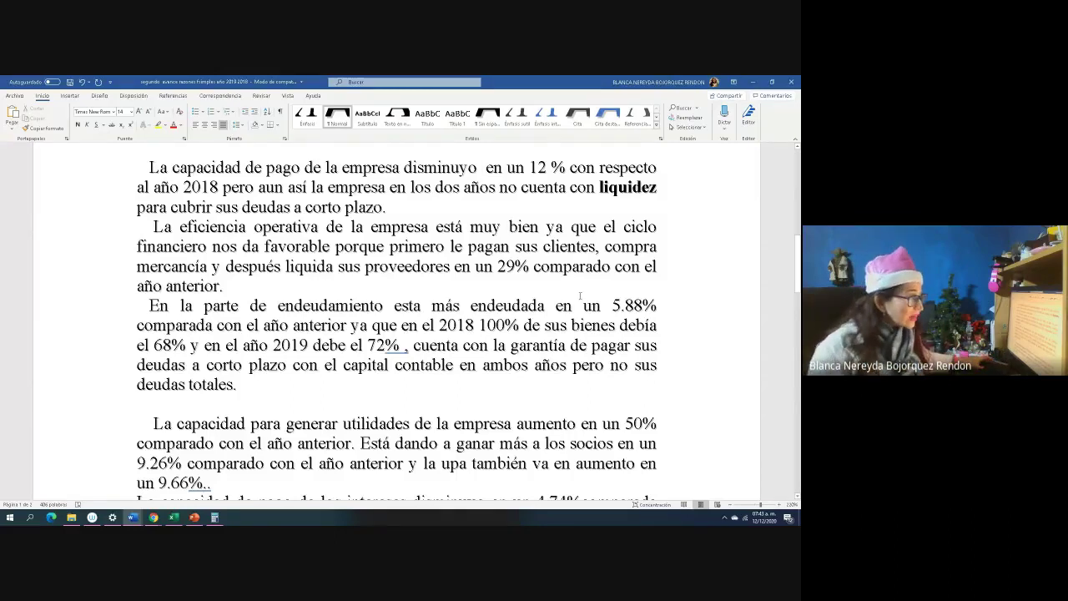
click(777, 505)
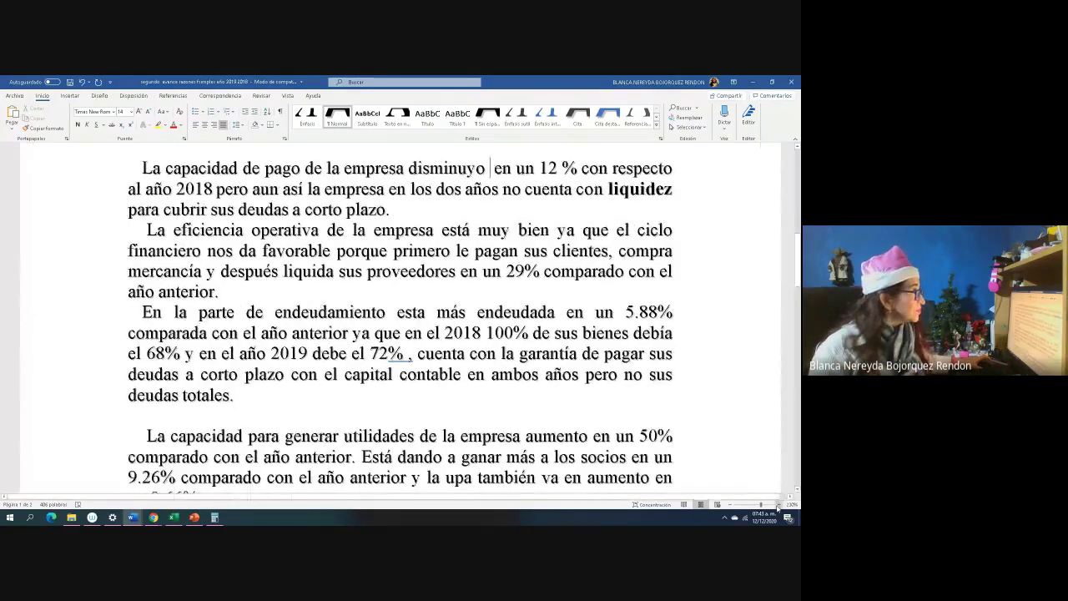
click(777, 504)
click(777, 505)
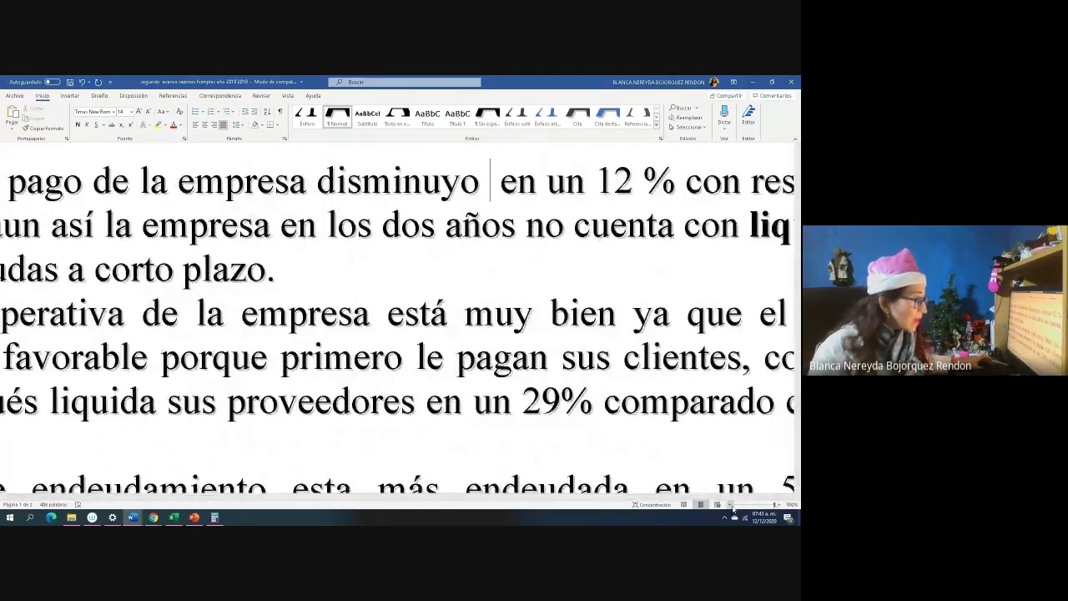
click(760, 505)
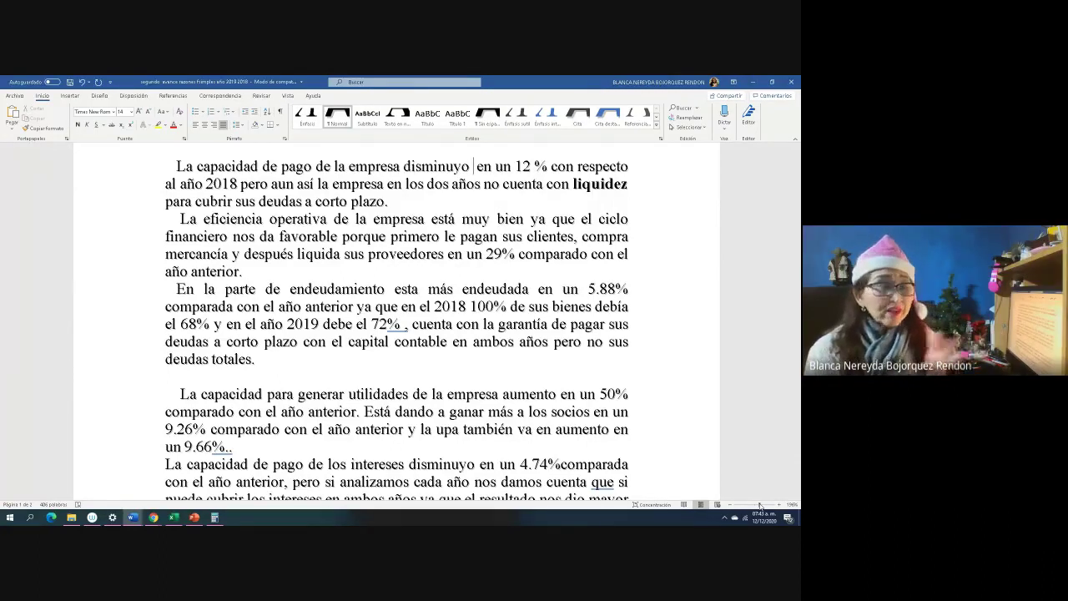
- In Excel's COMPARATIVO sheet, clear the #¡DIV/0! cell E24 and fill the Ciclo financiero trend cell E25 with yellow
key(alt+Tab)
drag(342, 305, 409, 464)
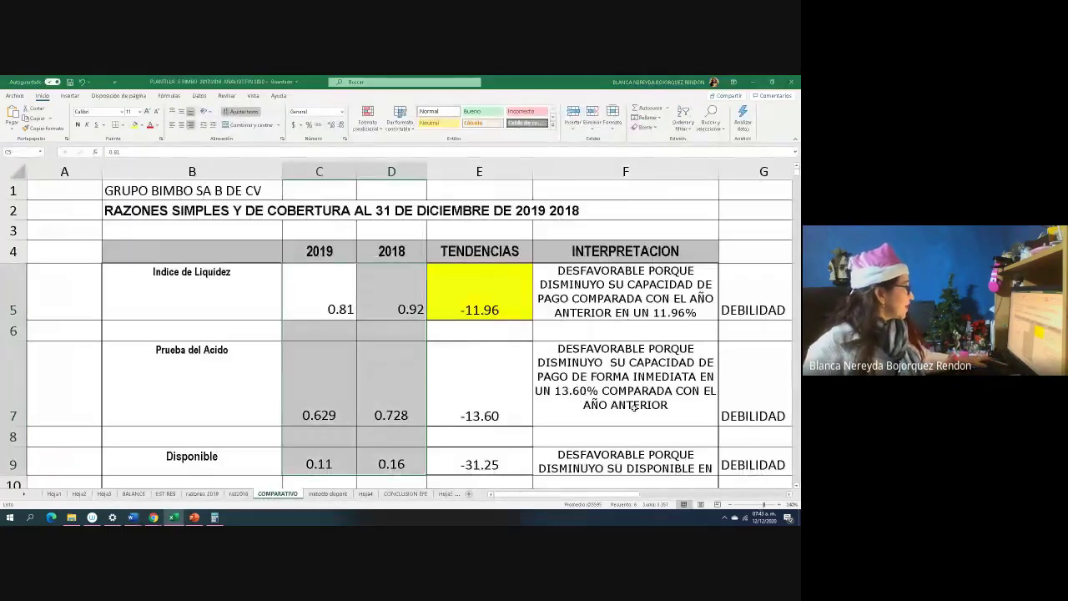
scroll(370, 352, up, 3)
scroll(370, 352, down, 2)
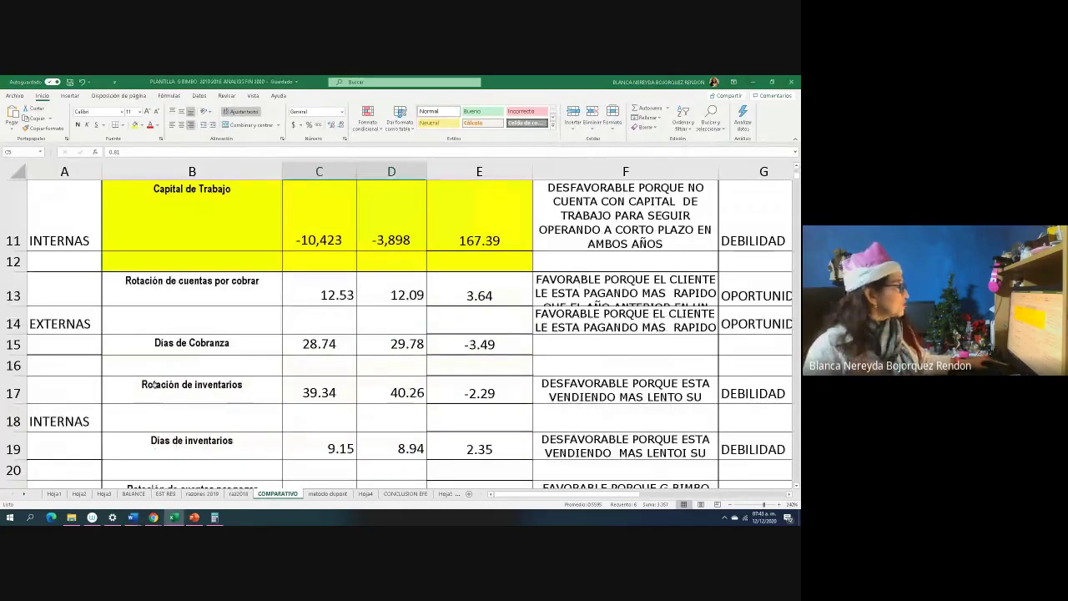
scroll(138, 375, down, 2)
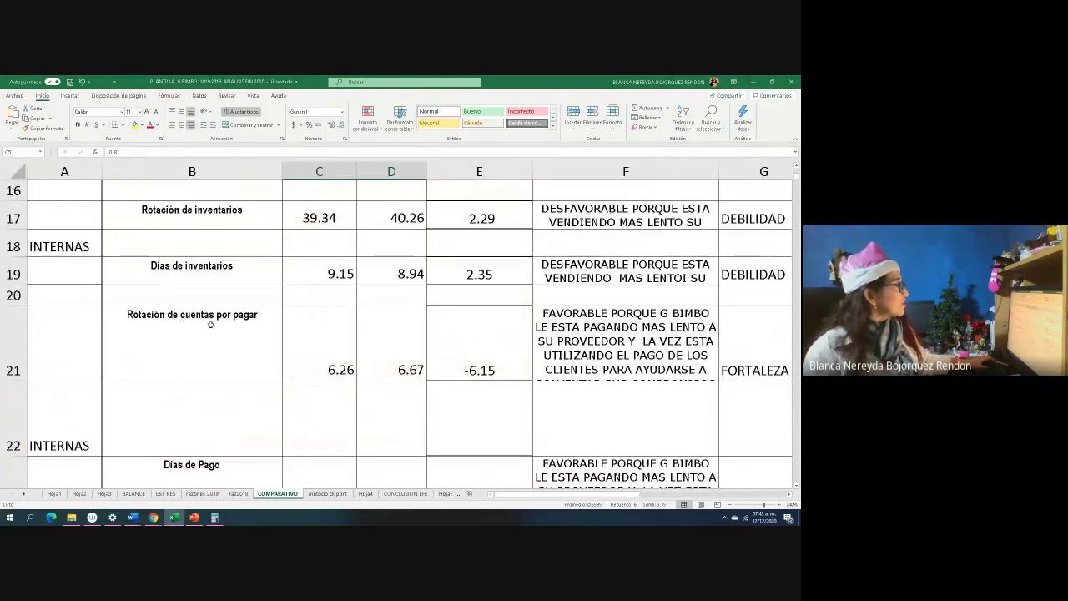
scroll(188, 360, down, 2)
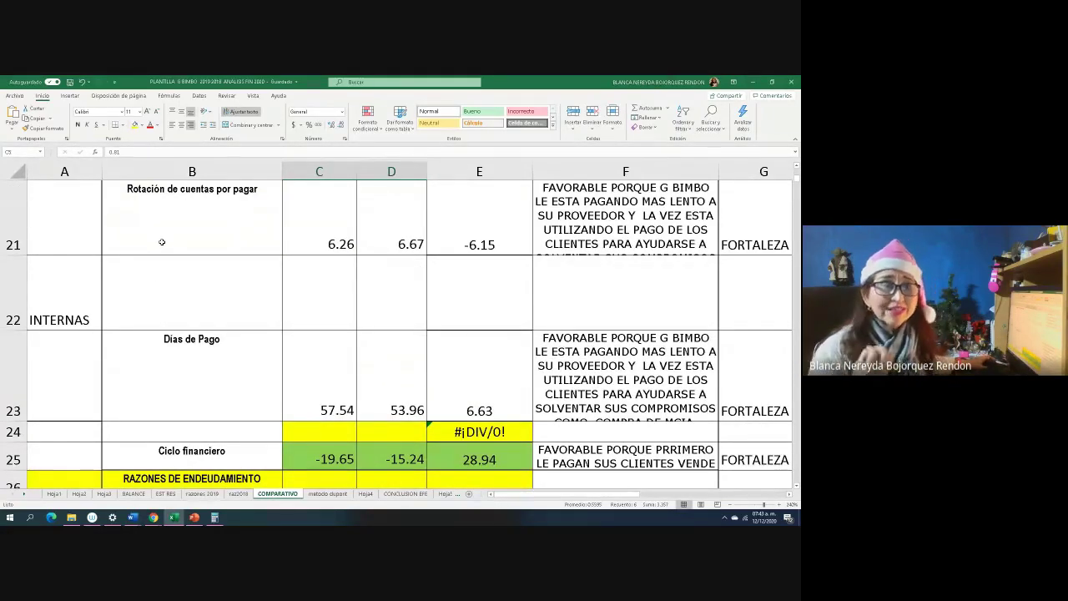
click(154, 454)
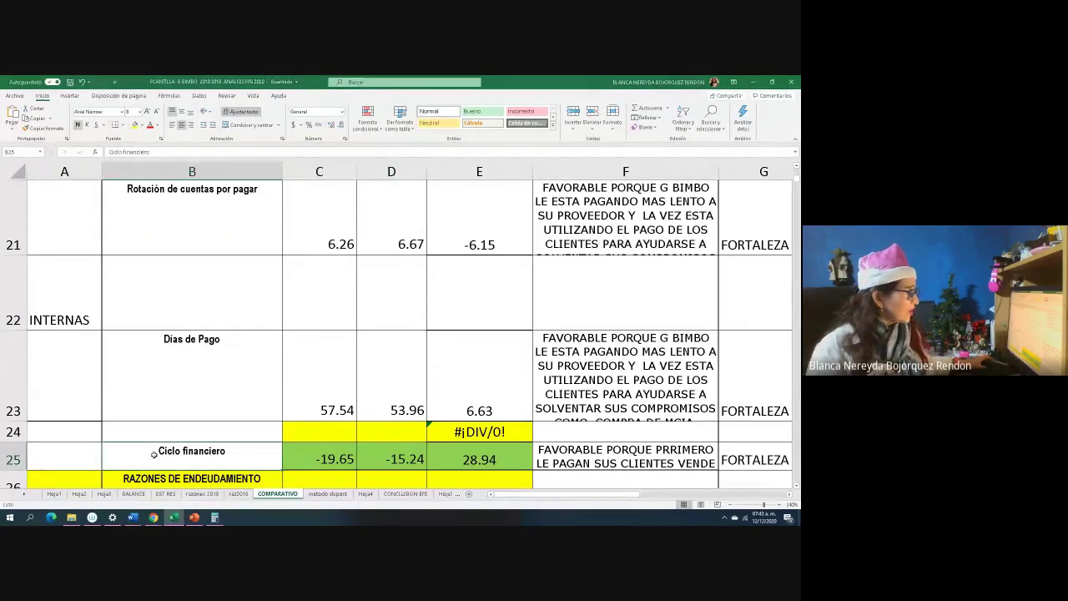
click(472, 433)
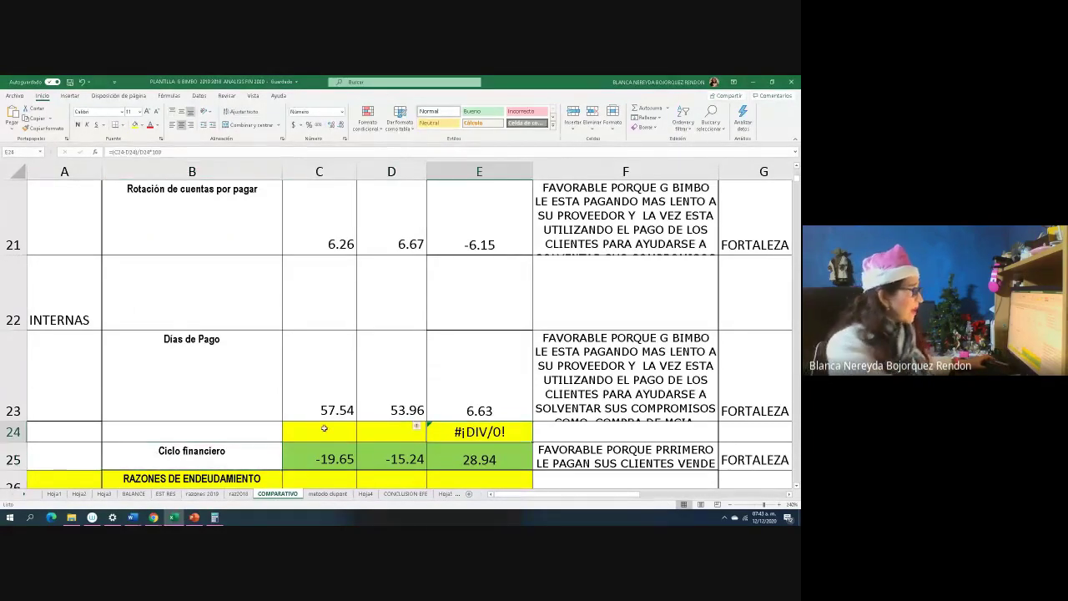
key(BackSpace)
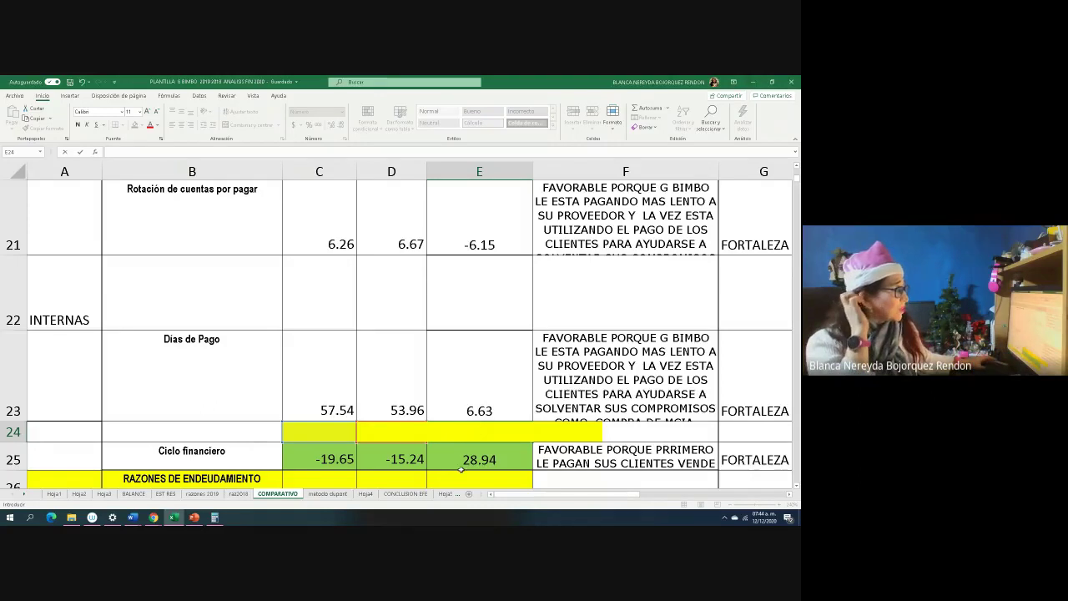
key(Return)
click(136, 126)
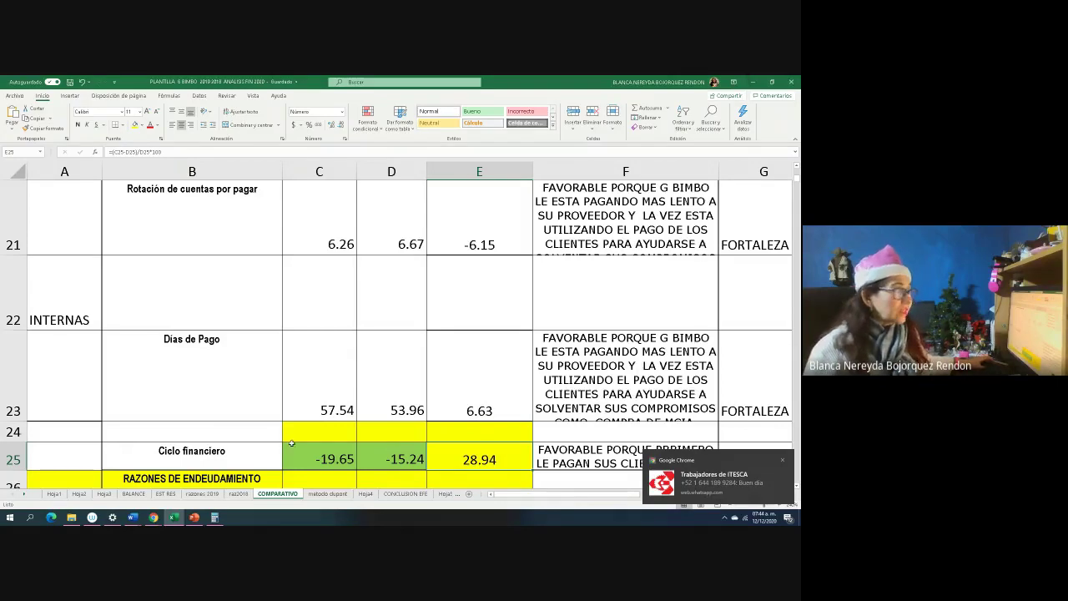
click(783, 460)
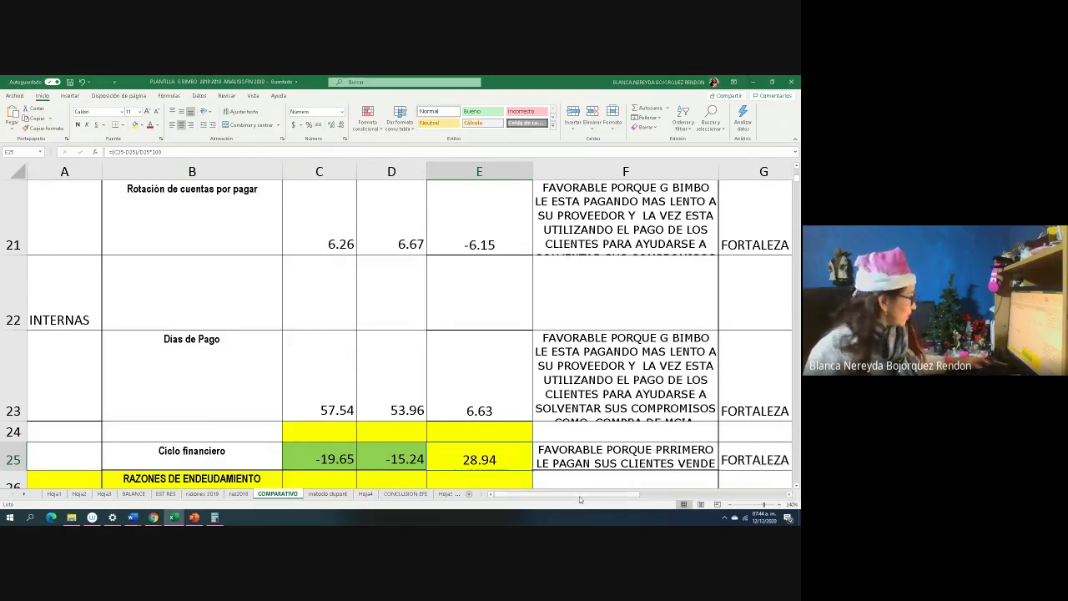
- Check the Word letter, then increase row 13's height in Excel to show the full Rotación de cuentas por cobrar interpretation
key(alt+Tab)
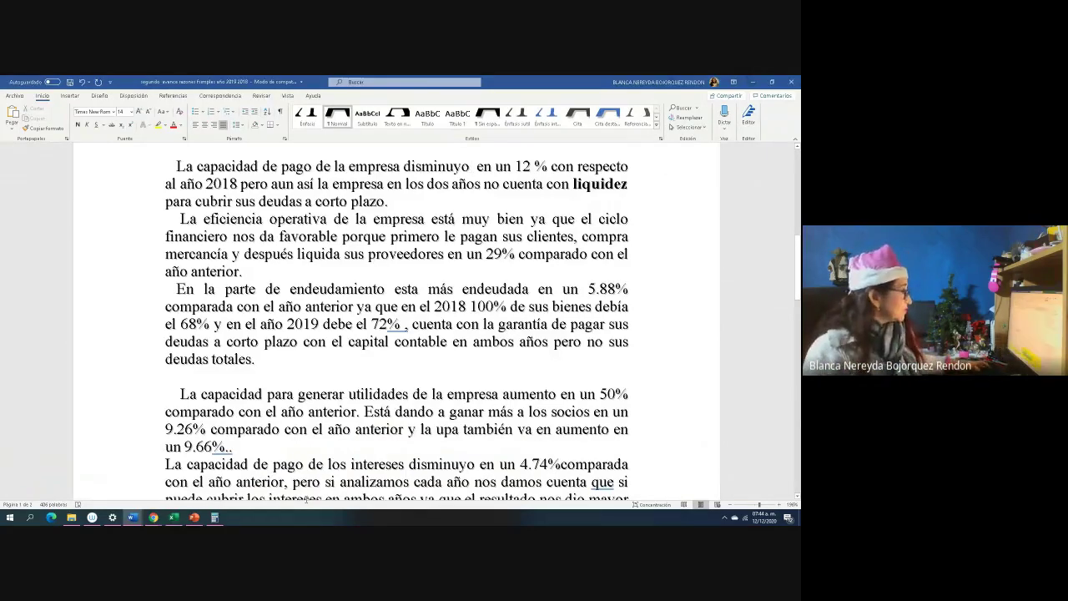
key(alt+Tab)
scroll(251, 365, up, 2)
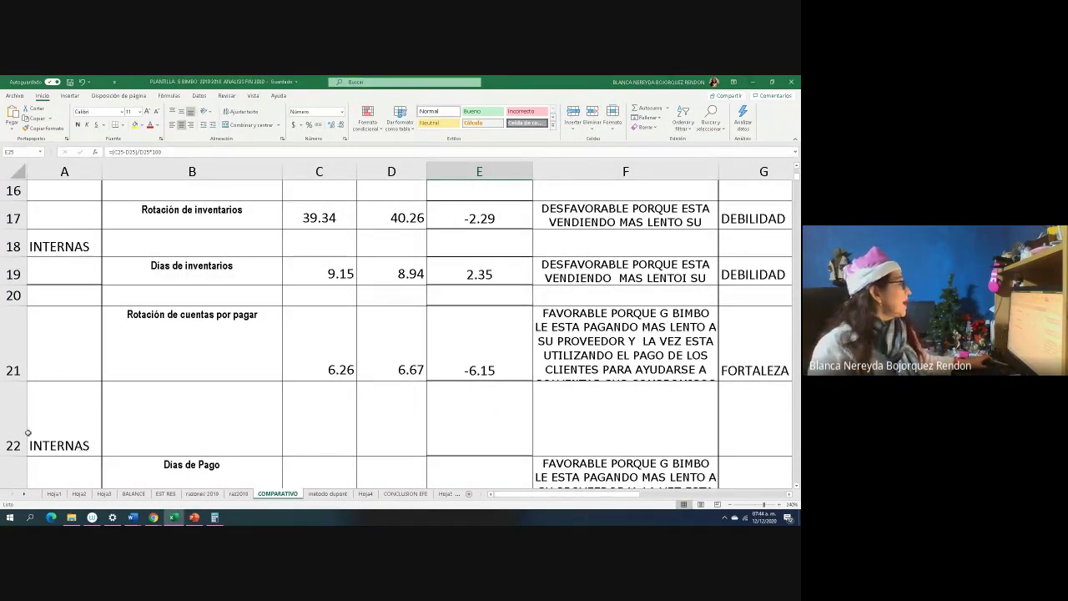
scroll(74, 353, up, 2)
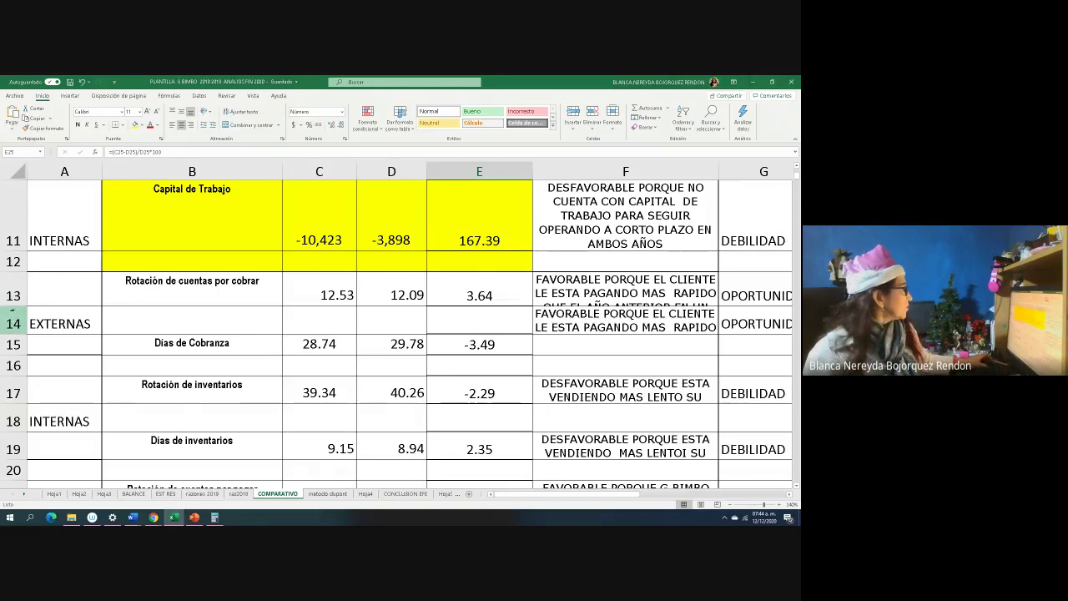
drag(17, 307, 21, 319)
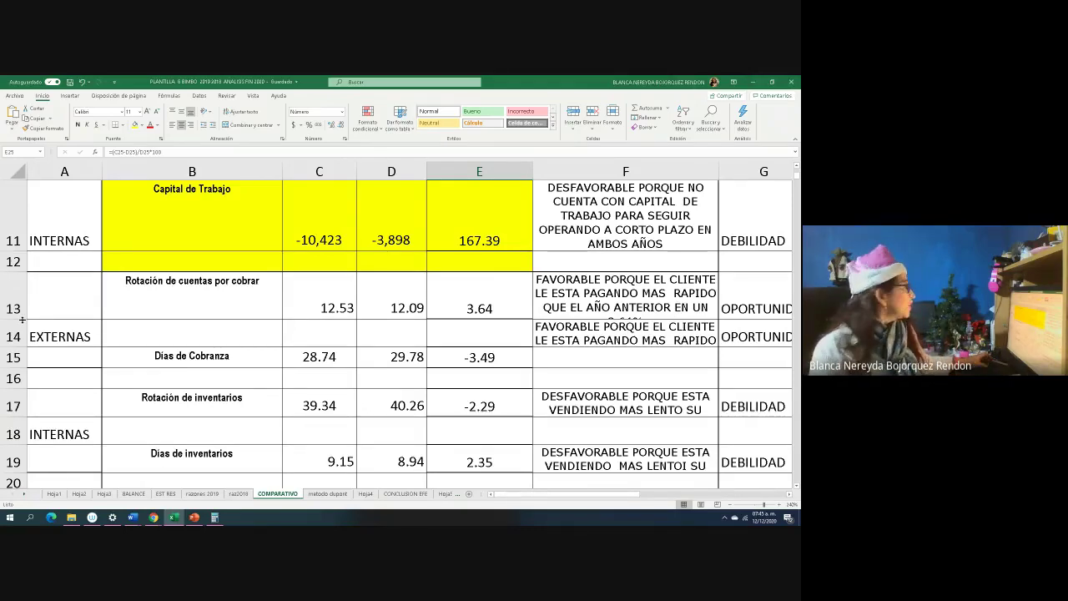
drag(22, 319, 18, 334)
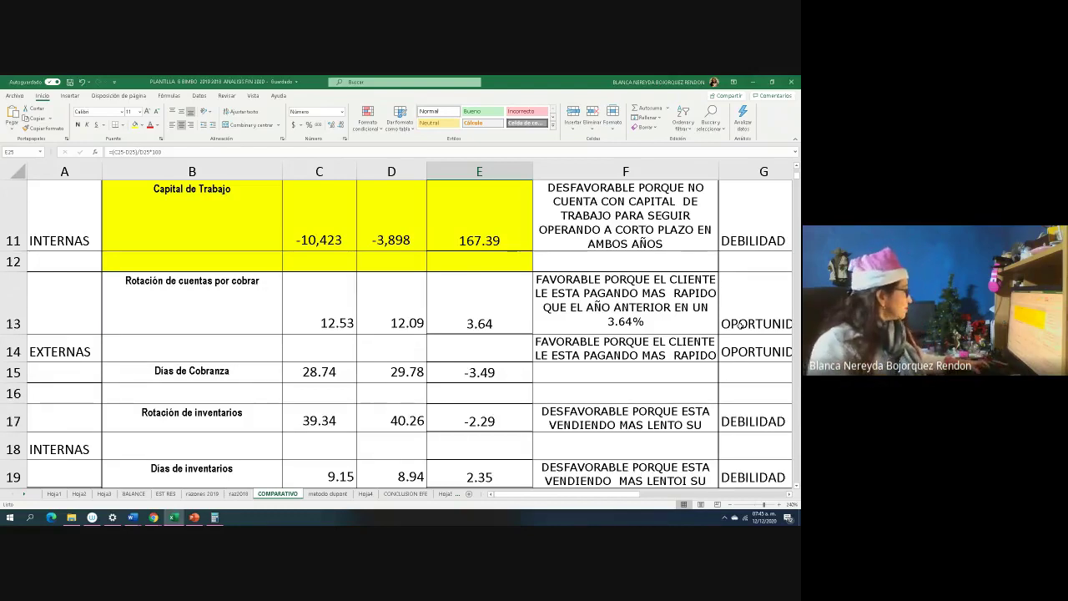
- Switch to the Word letter and read the paragraph on endeudamiento, marking it while reading
key(alt+Tab)
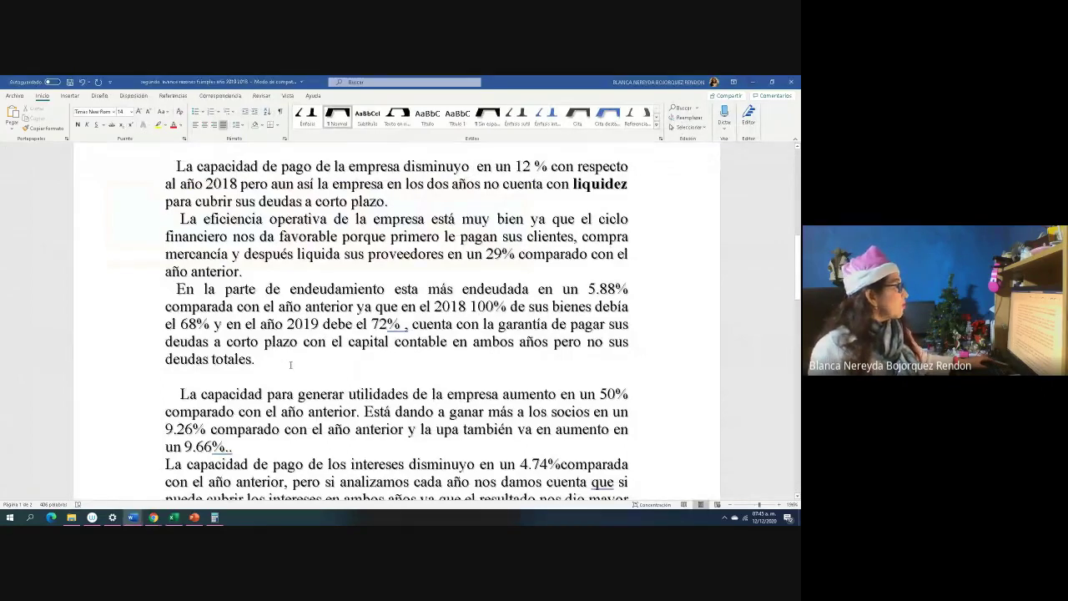
scroll(290, 365, down, 1)
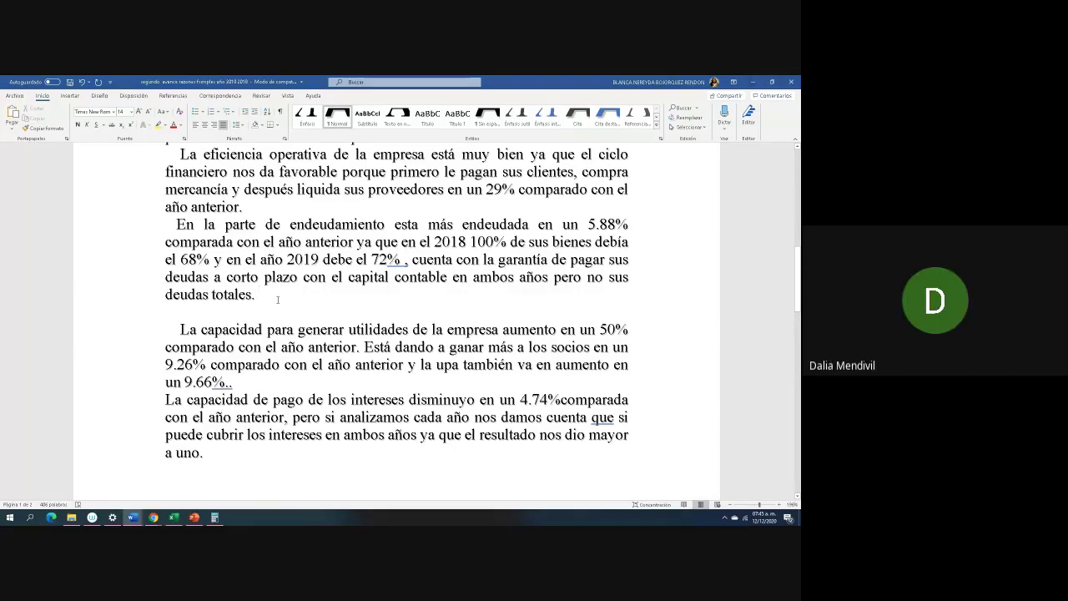
drag(171, 224, 318, 296)
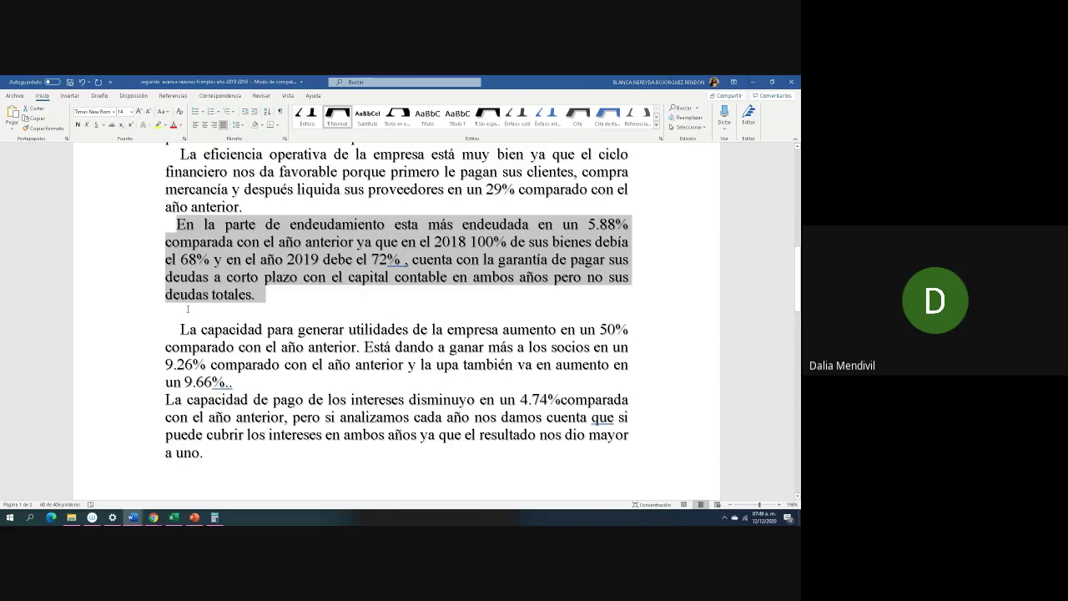
click(249, 225)
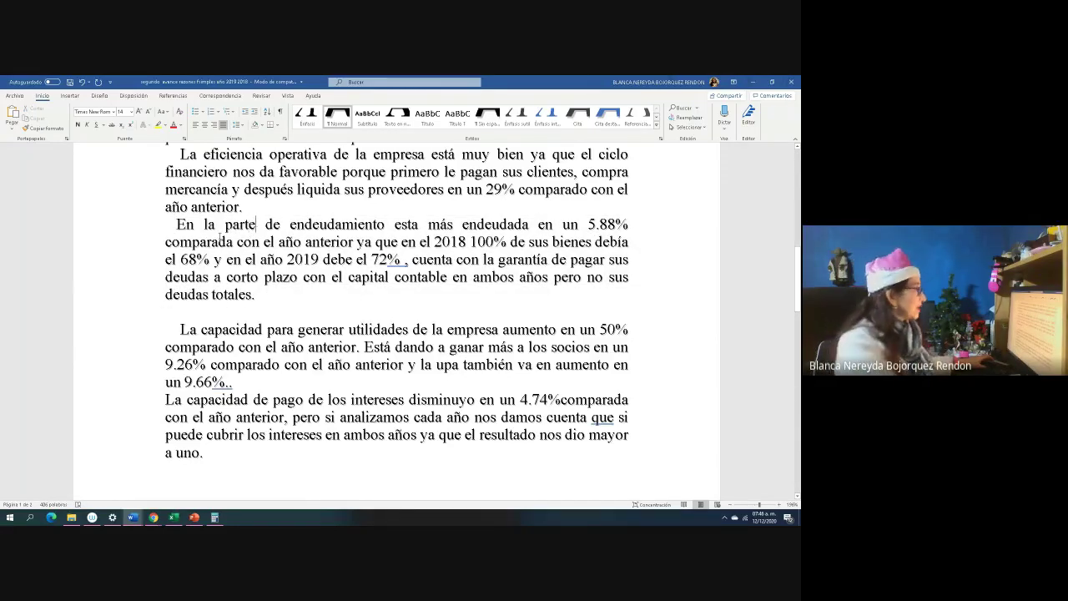
- In the Word letter's endeudamiento paragraph, replace "parte" with "razón" so the opening reads "En la razón de endeudamiento"
key(BackSpace)
key(BackSpace)
key(BackSpace)
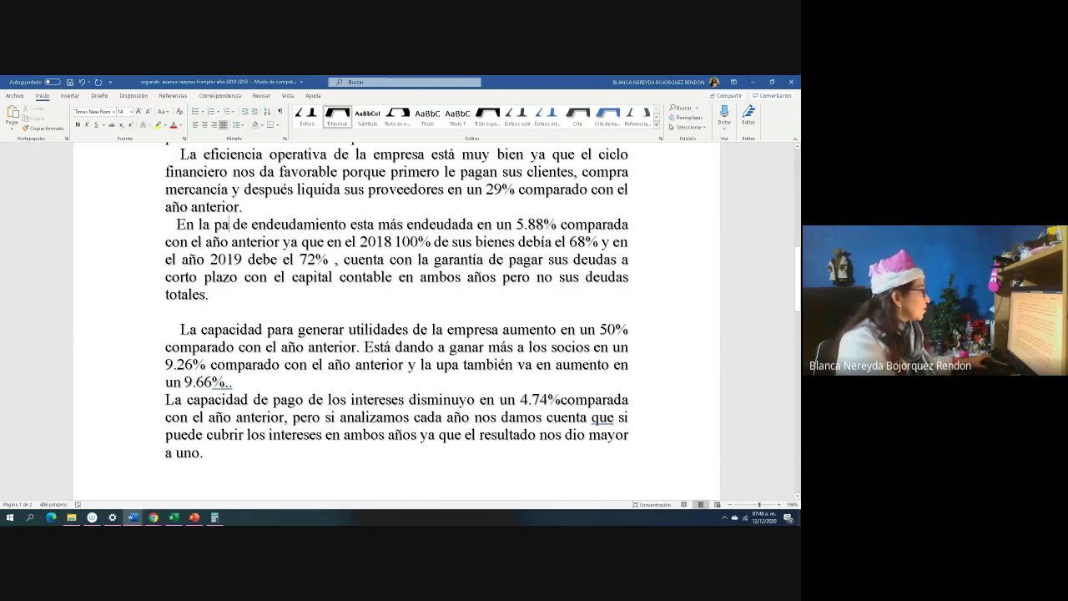
key(Right)
key(Right)
key(Right)
key(BackSpace)
key(BackSpace)
key(BackSpace)
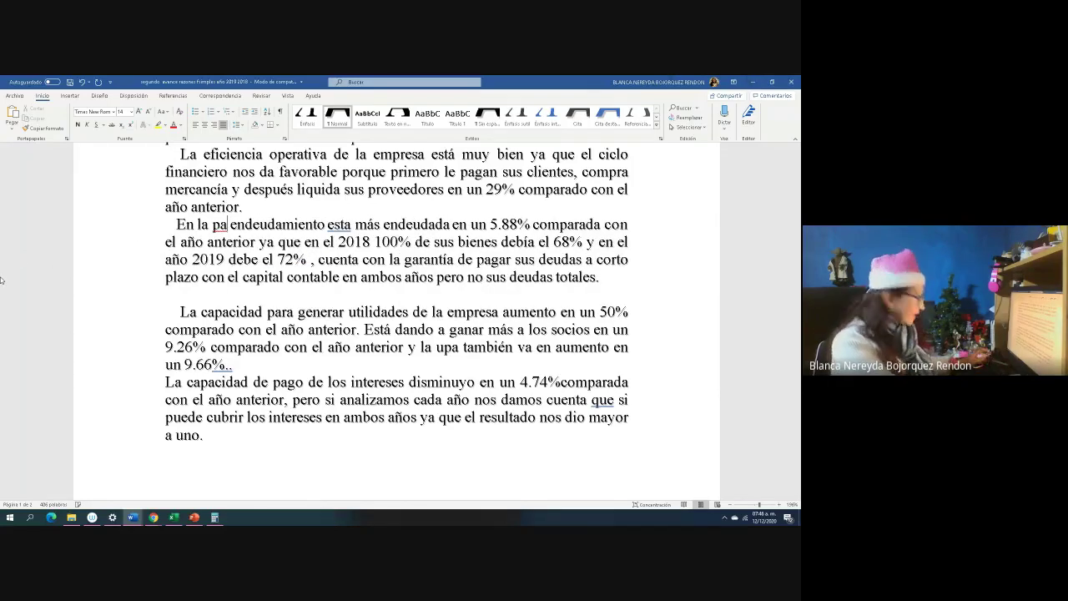
key(BackSpace)
key(BackSpace)
text(razón)
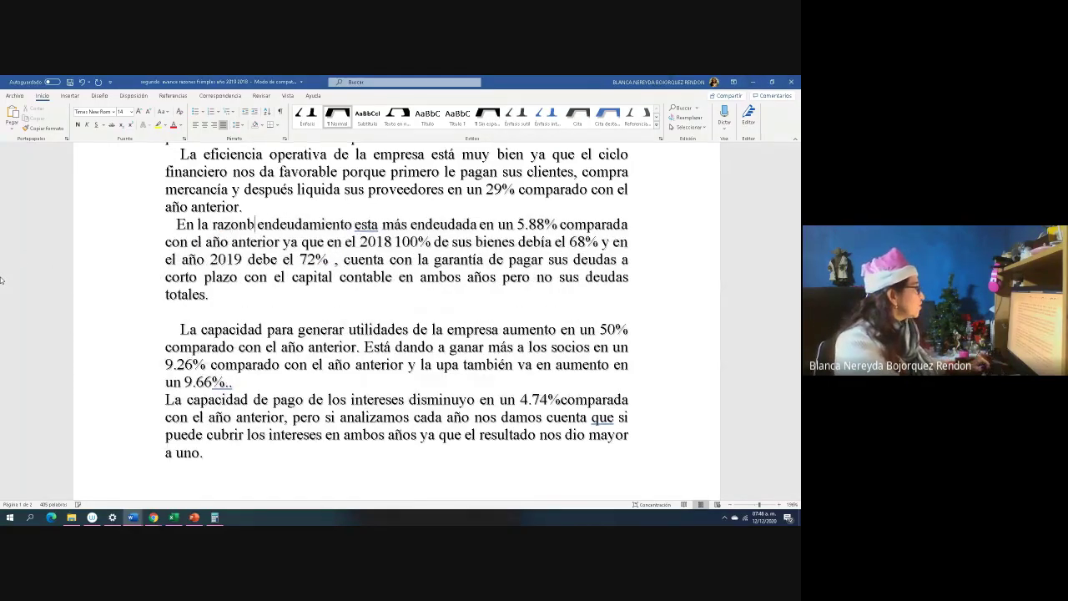
text( de)
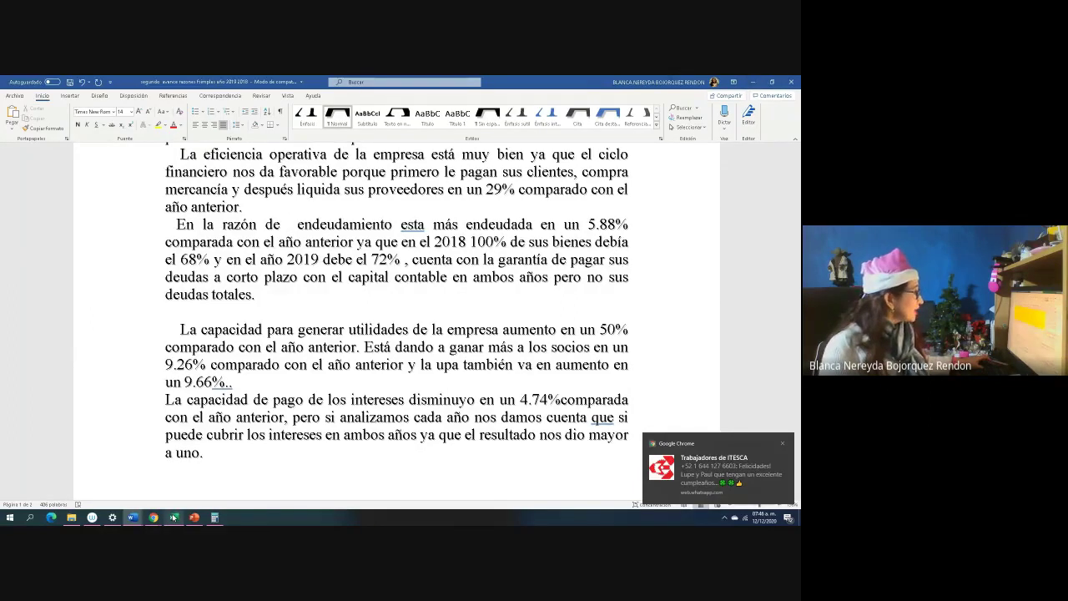
- Switch to Excel's COMPARATIVO sheet and check the Endeudamiento trend and the Protección al pasivo circulante and total rows
click(173, 517)
scroll(297, 350, down, 5)
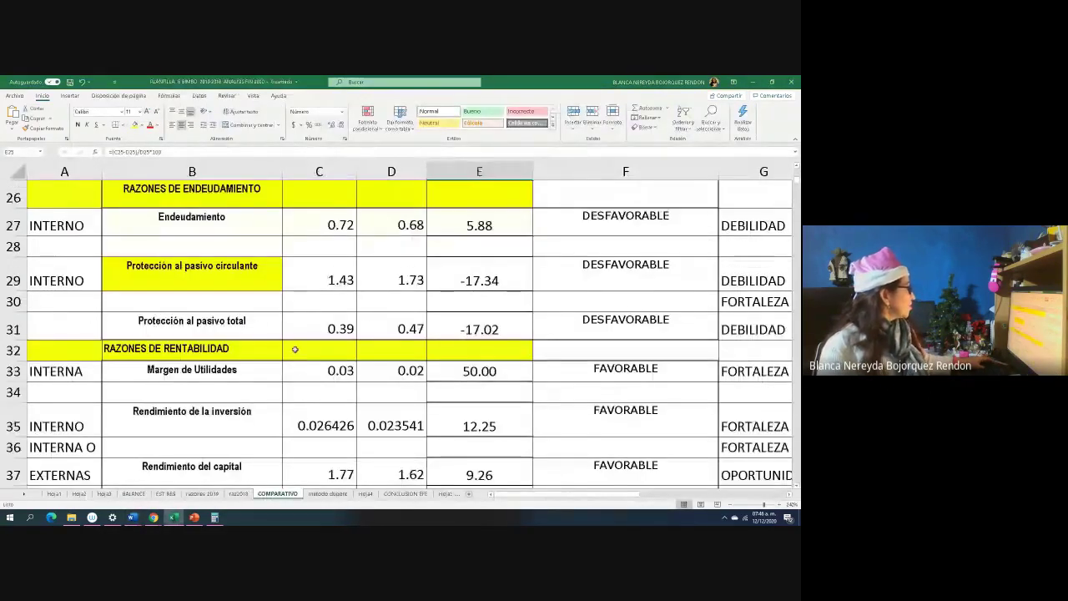
click(481, 226)
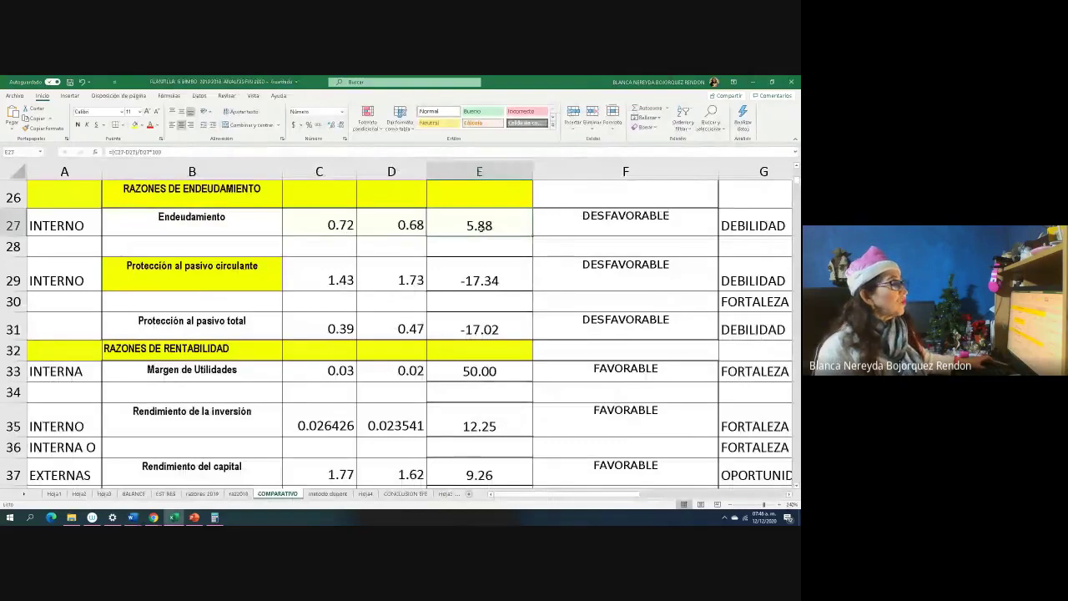
drag(263, 267, 499, 322)
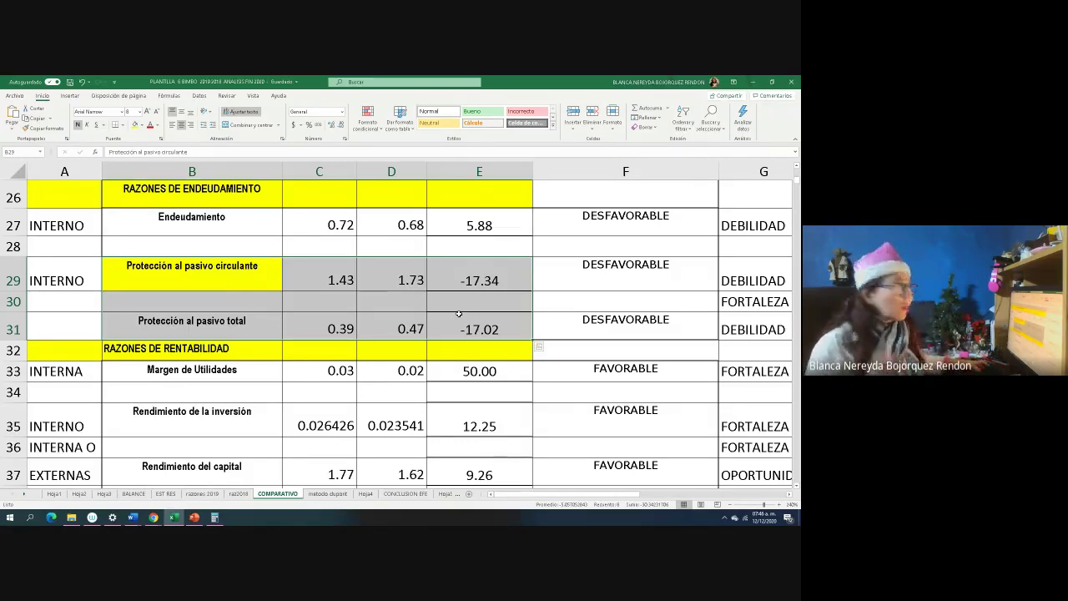
- Read the Word letter's utilidades paragraph, then check the Margen de Utilidades, Rendimiento del capital and Utilidad por acción trends in Excel
key(alt+Tab)
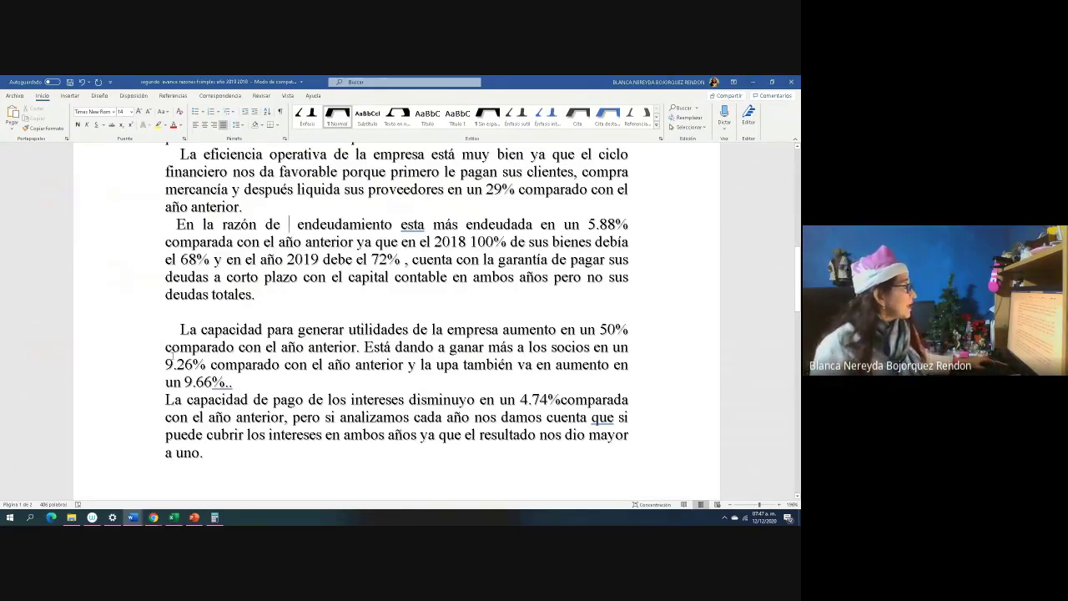
scroll(211, 350, down, 1)
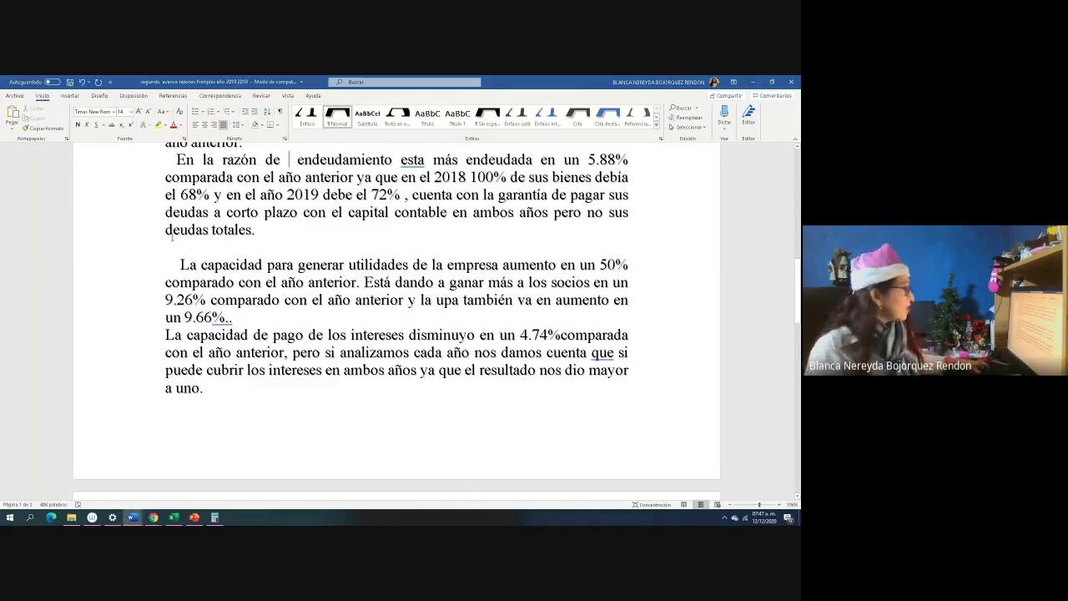
key(alt+Tab)
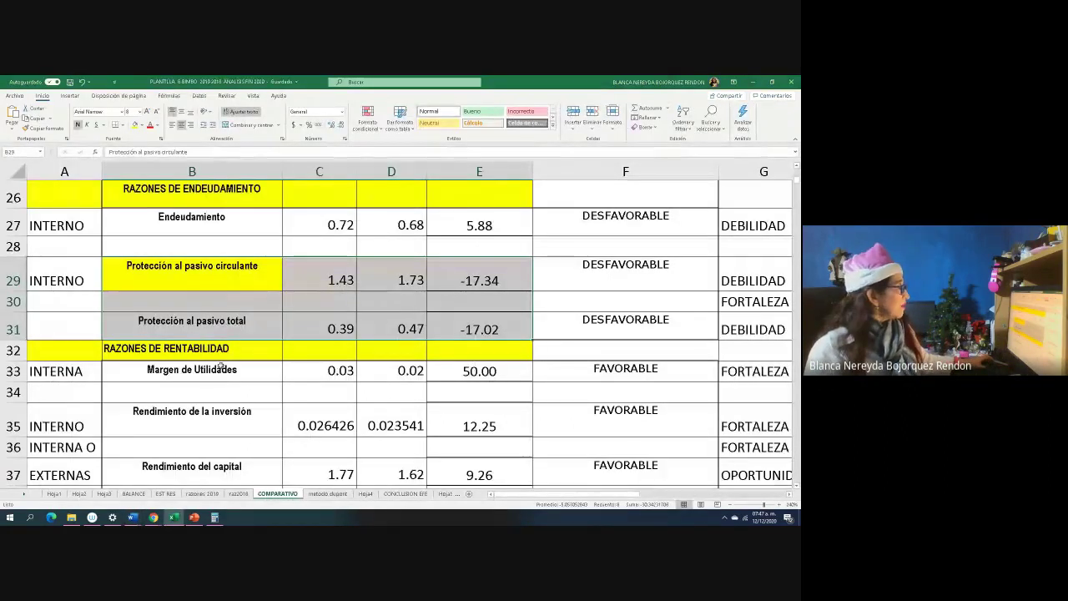
click(451, 373)
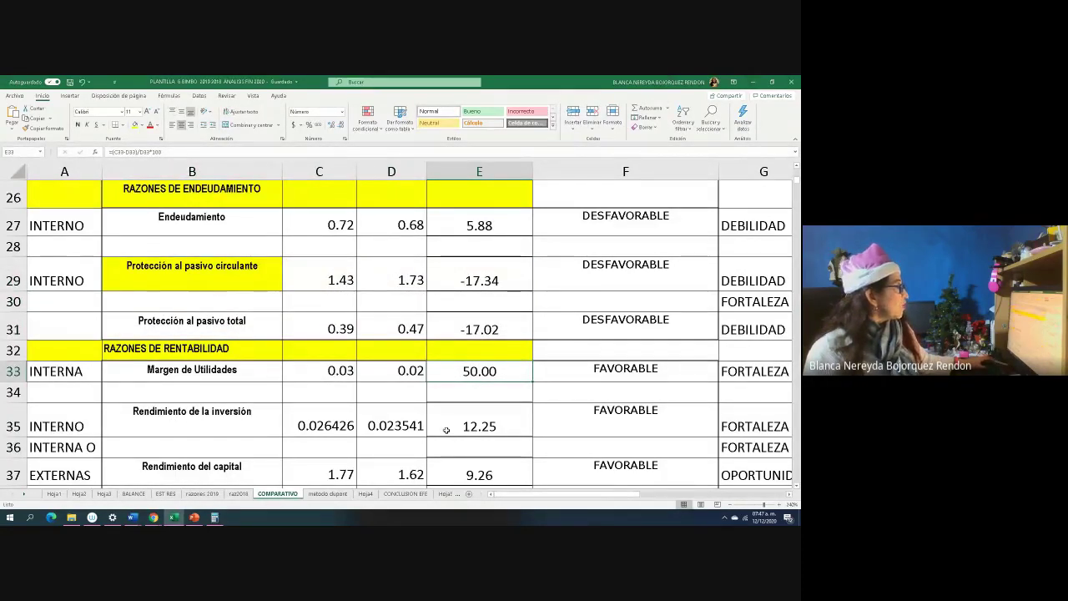
scroll(446, 430, down, 2)
click(479, 343)
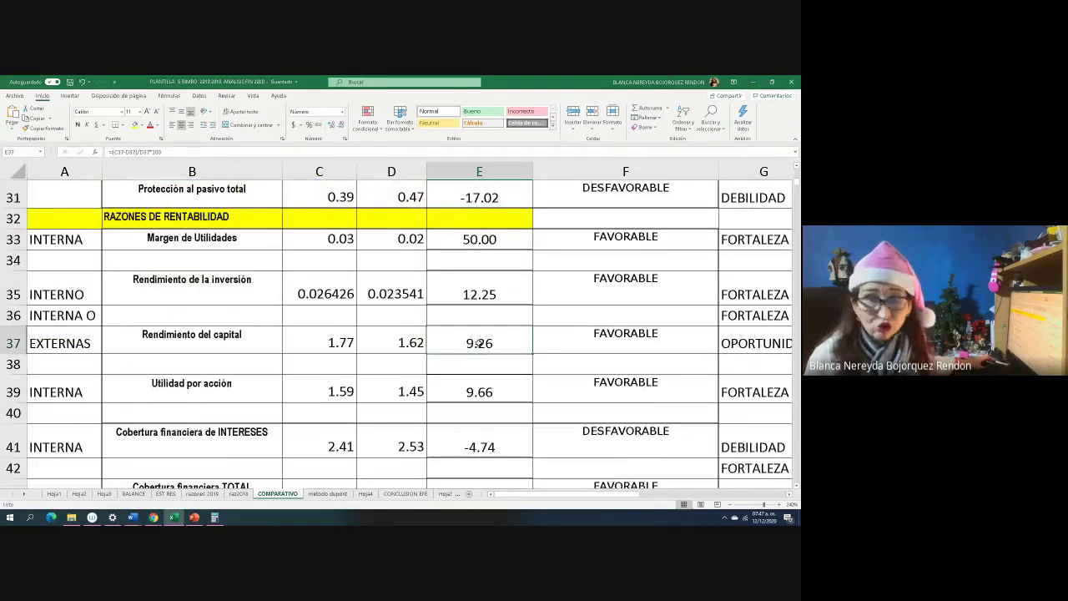
click(470, 391)
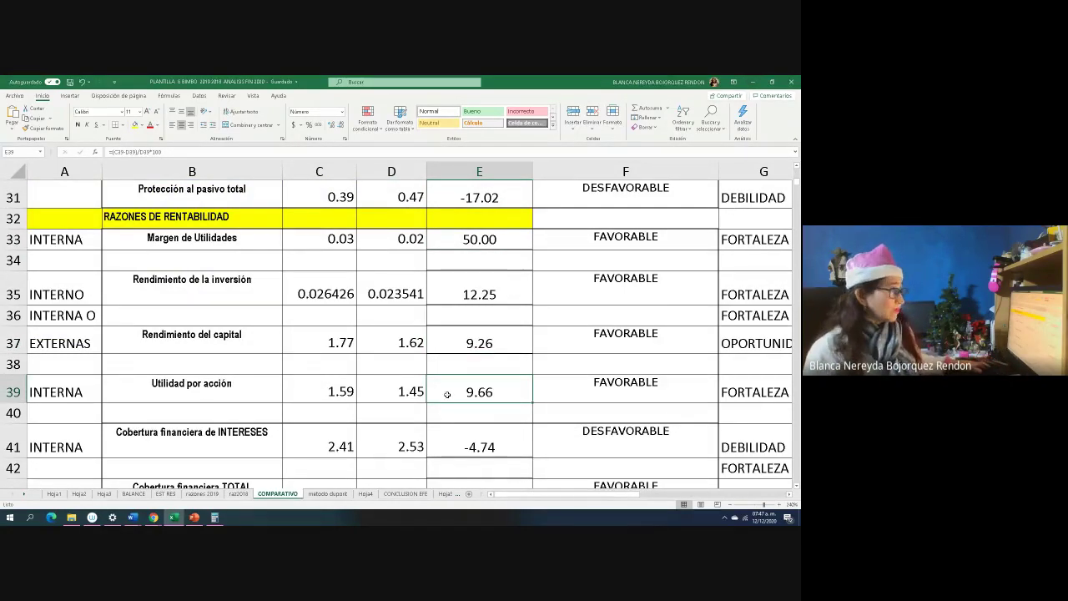
- Read the Word letter's interest payment paragraph, then check the Cobertura financiera de INTERESES trend in Excel's COMPARATIVO sheet
key(alt+Tab)
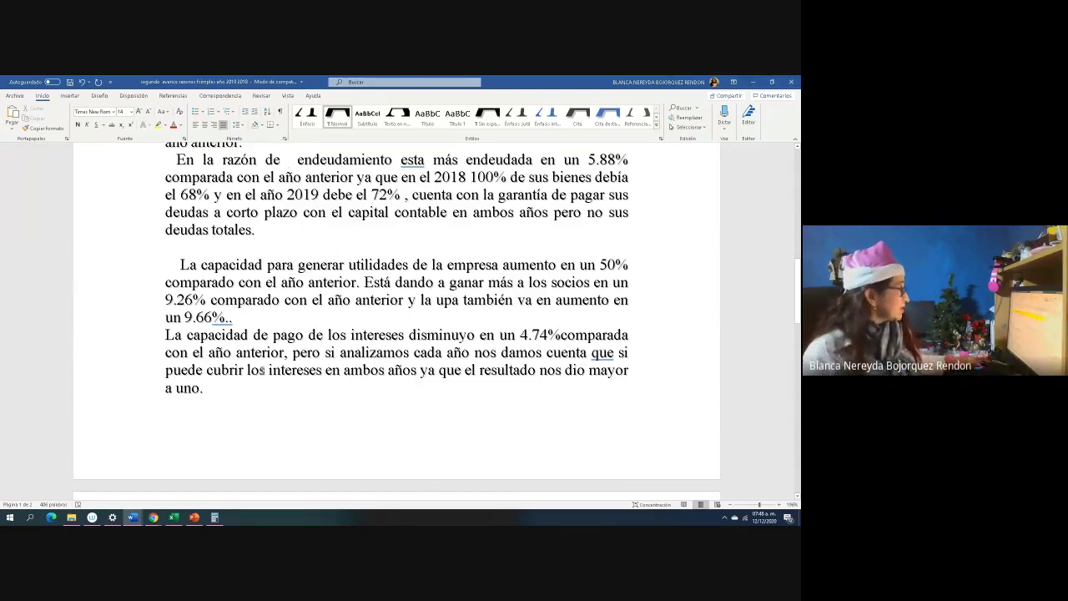
key(alt+Tab)
scroll(279, 389, down, 3)
scroll(198, 286, up, 2)
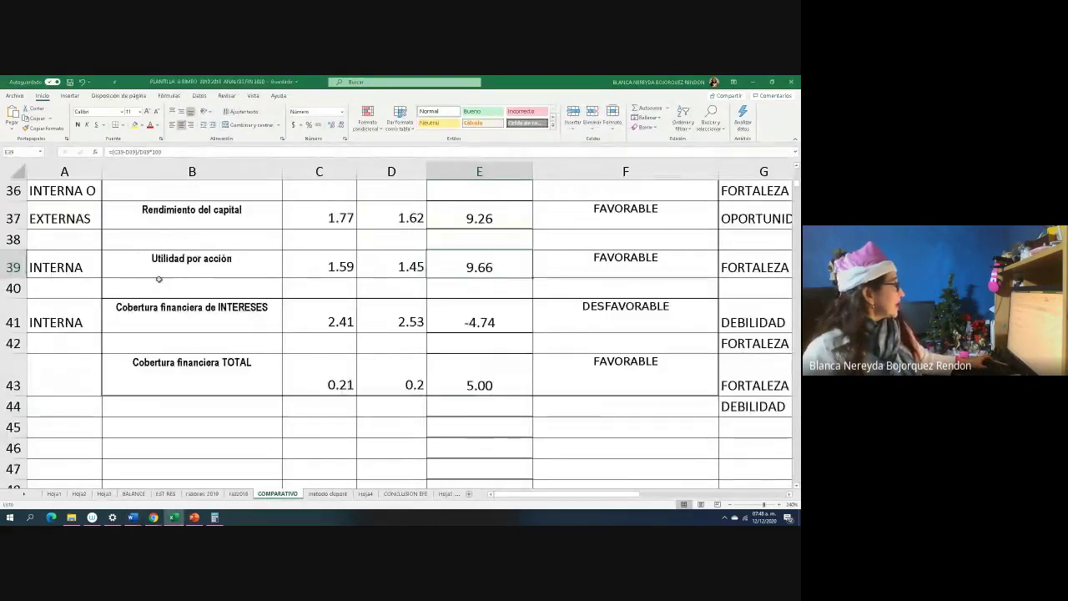
click(492, 325)
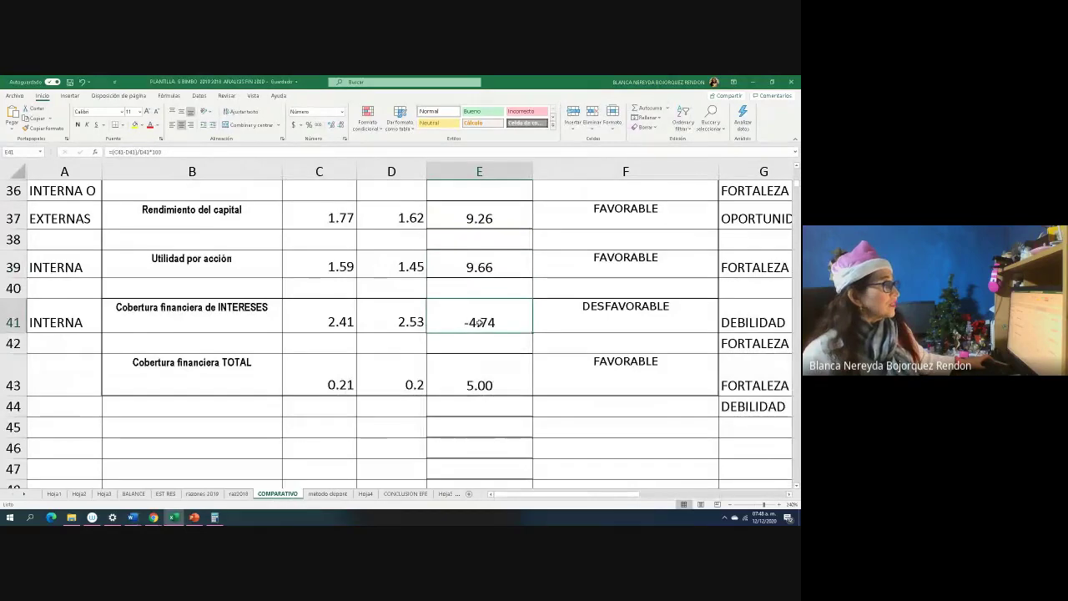